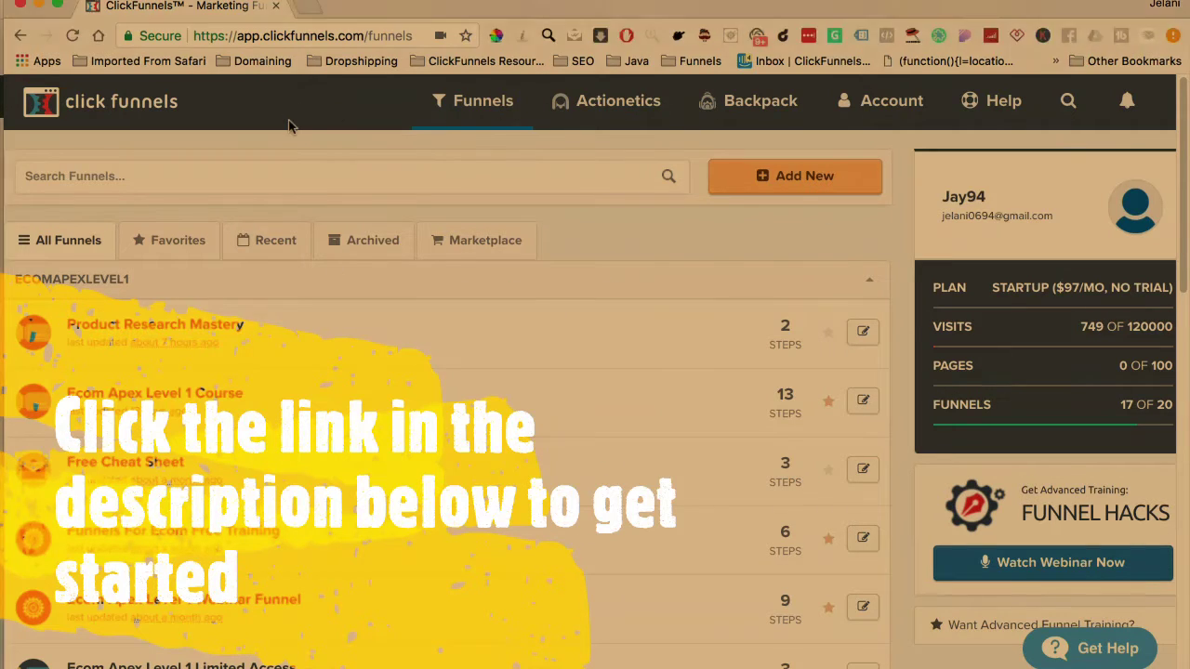
Return to the Dashboard showing 27 page views, 0 opt-ins and $0.00 in sales this week
click(129, 118)
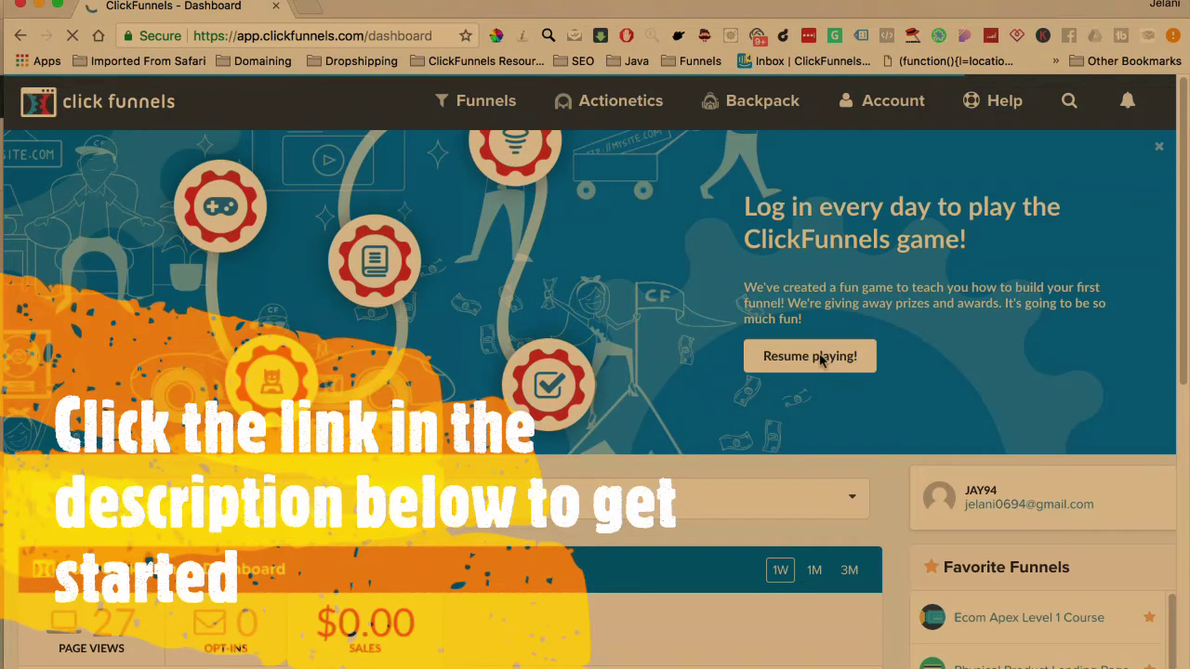
mouse_move(484, 119)
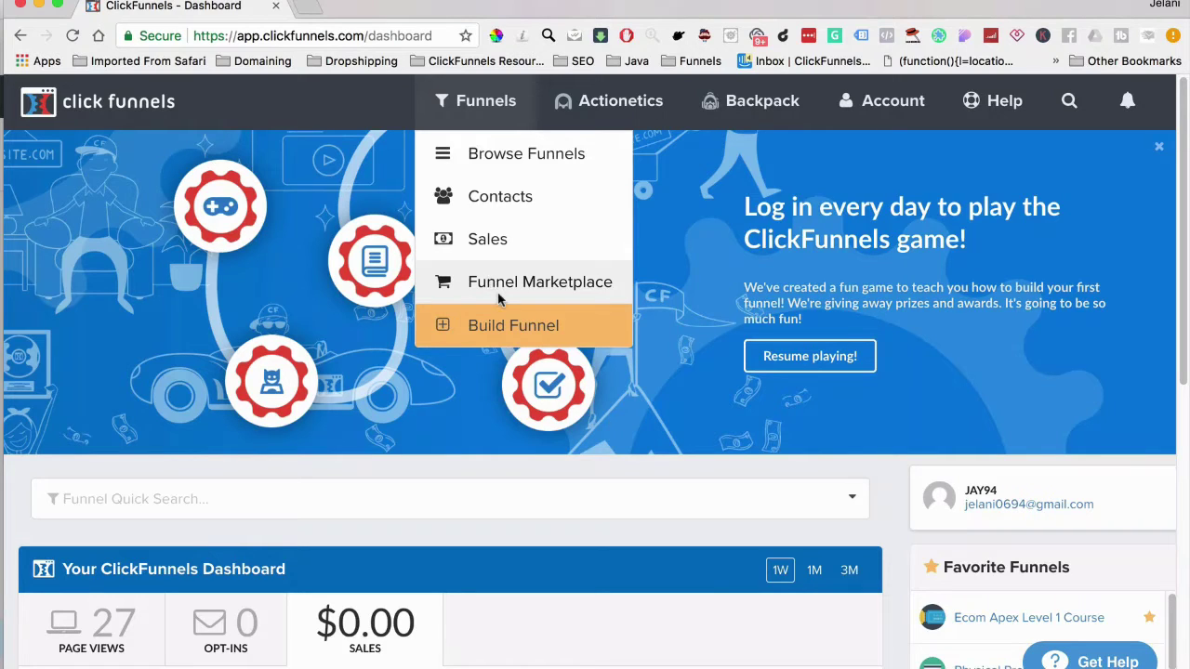
Go to the All Funnels list and start a new funnel to bring up the Build a Funnel choices
click(479, 164)
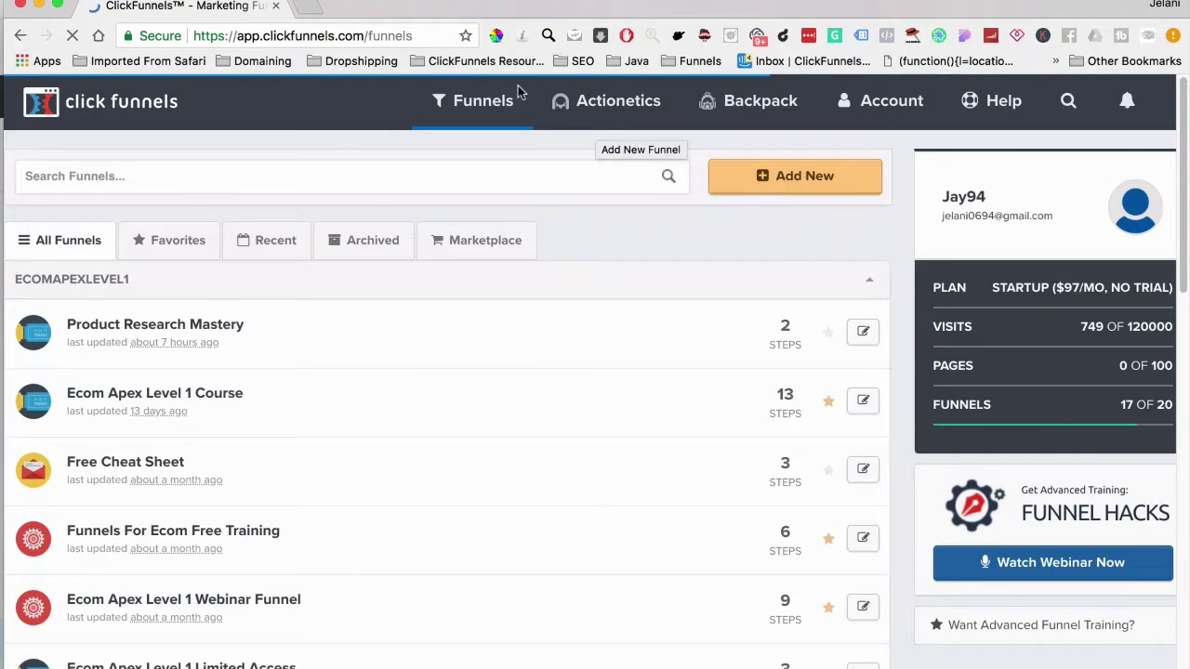
click(789, 188)
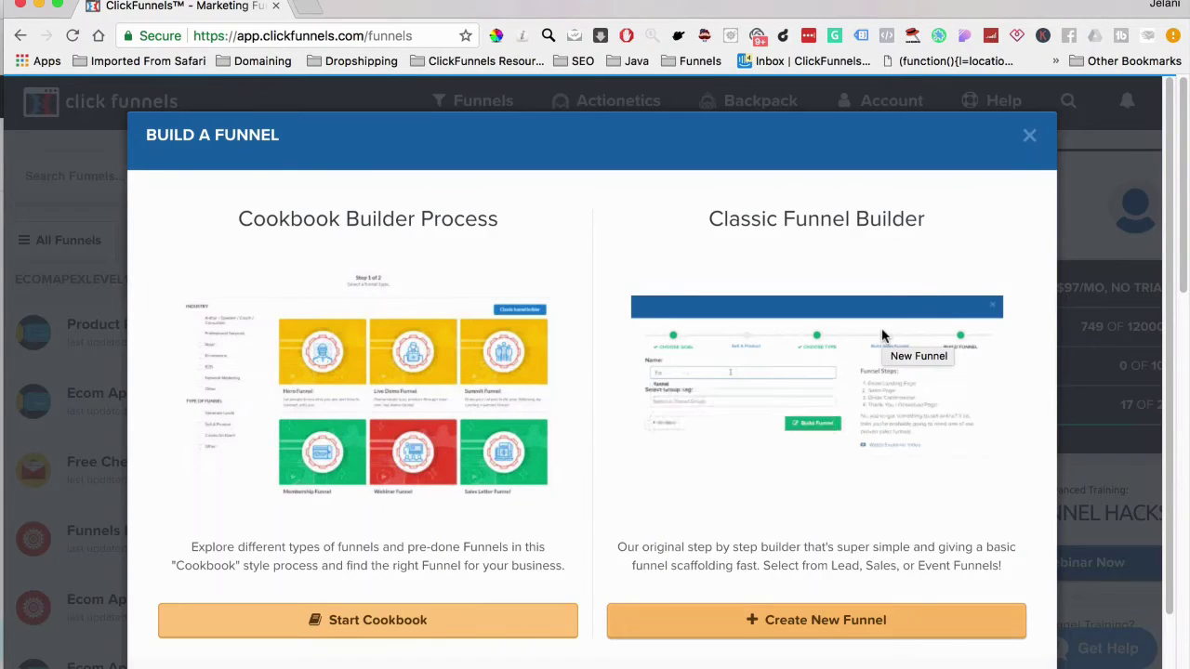
Dismiss the Build a Funnel dialog, returning to the All Funnels list with 17 of 20 funnels used
click(1029, 135)
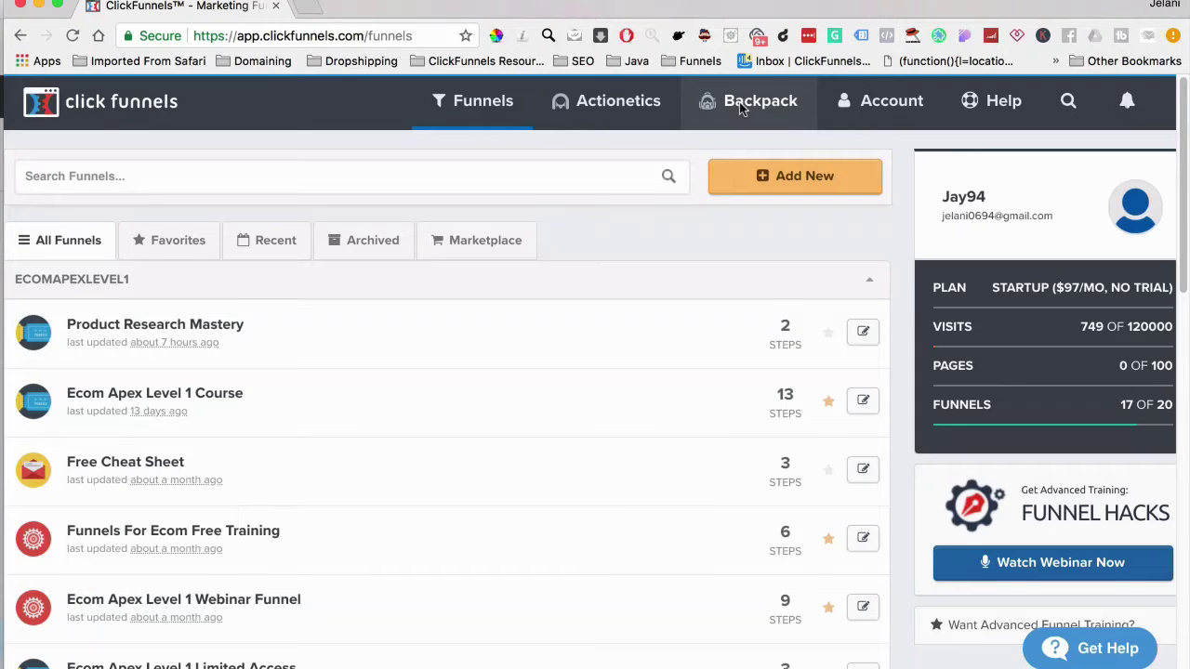
Replace the ecomapex account subdomain with a new personal subdomain in Account Details and save it
click(878, 101)
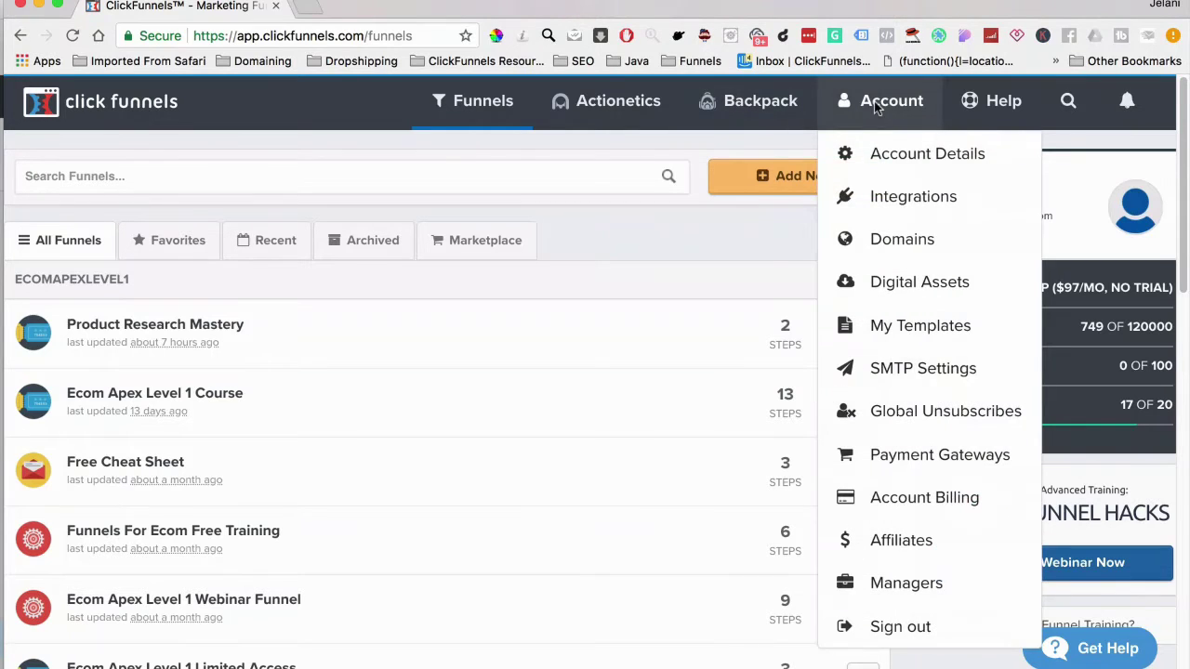
click(918, 160)
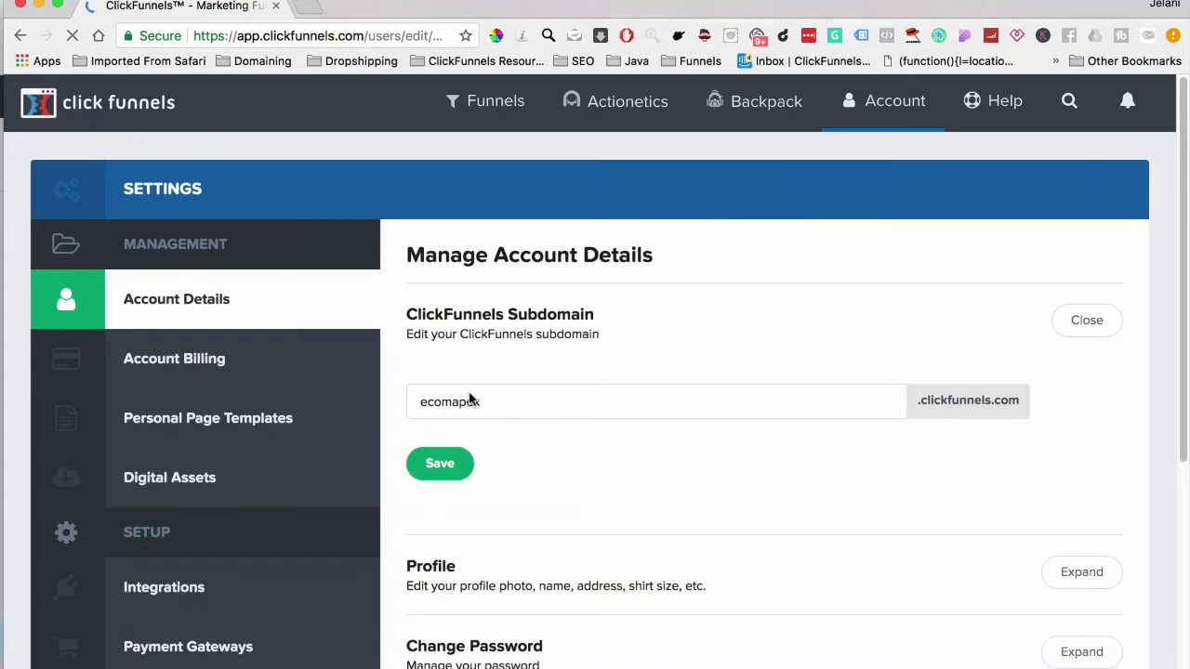
drag(497, 403, 411, 405)
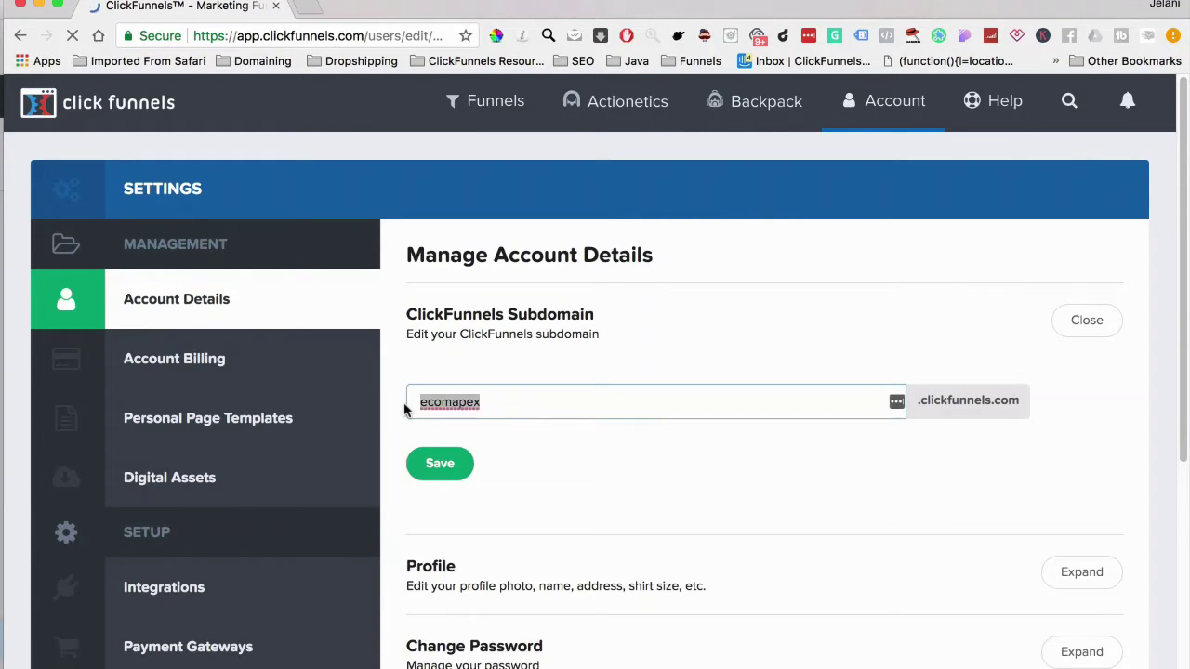
key(BackSpace)
text(je)
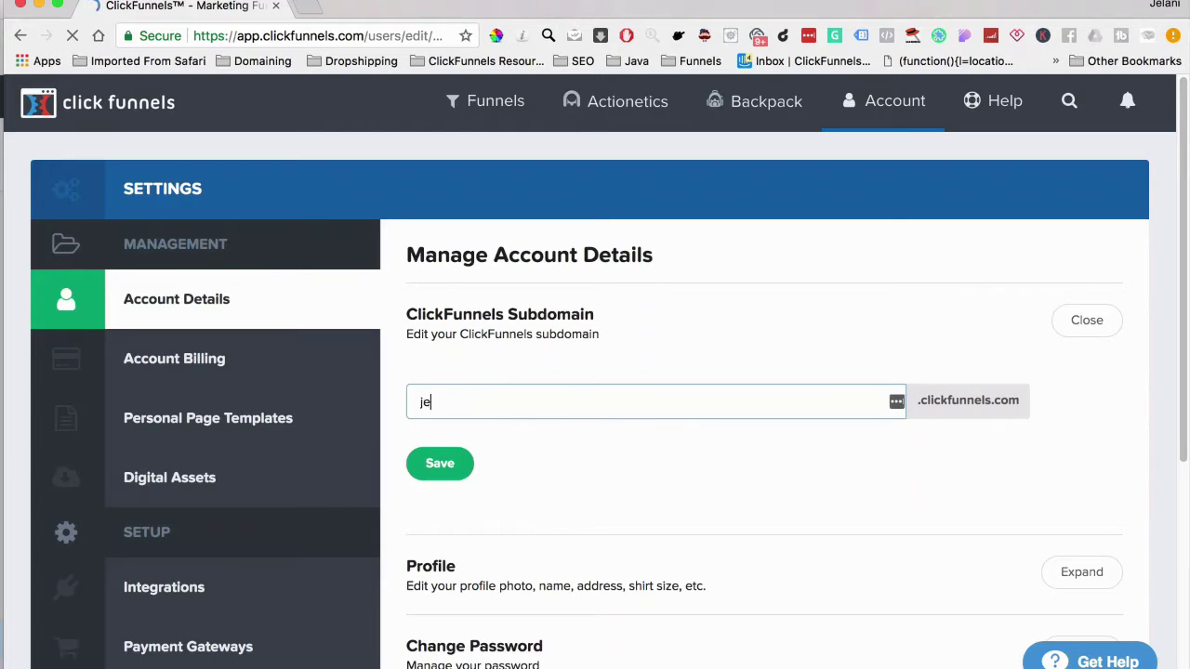
text(lanithemartker)
key(BackSpace)
key(BackSpace)
key(BackSpace)
key(BackSpace)
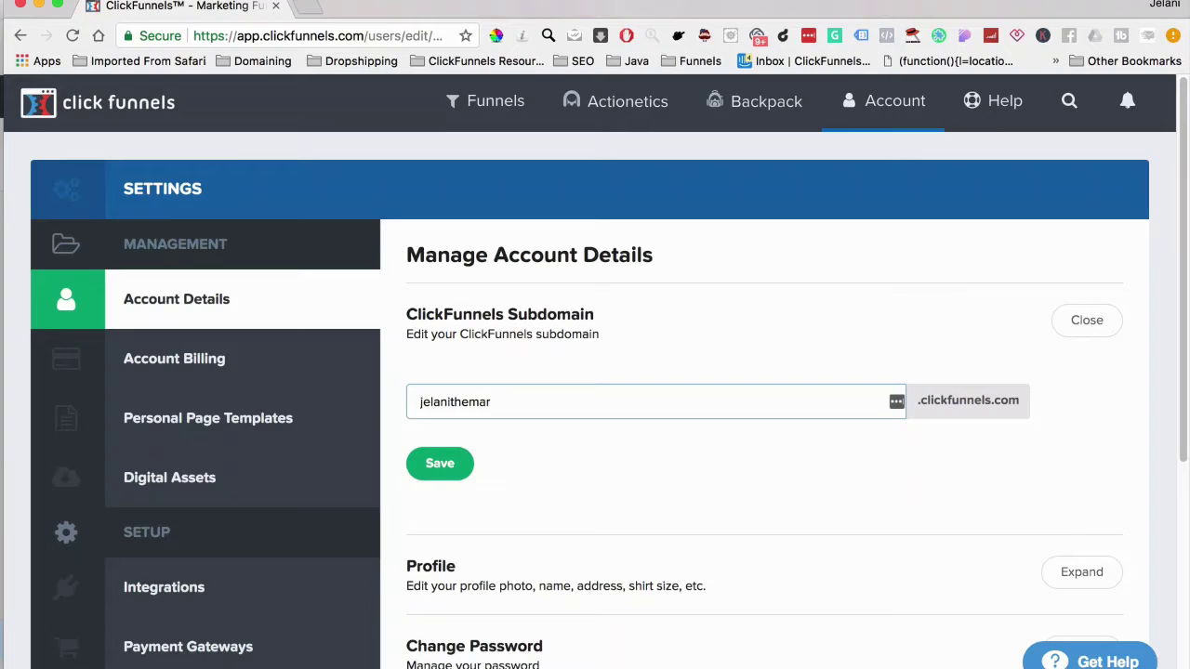
text(keter)
click(449, 474)
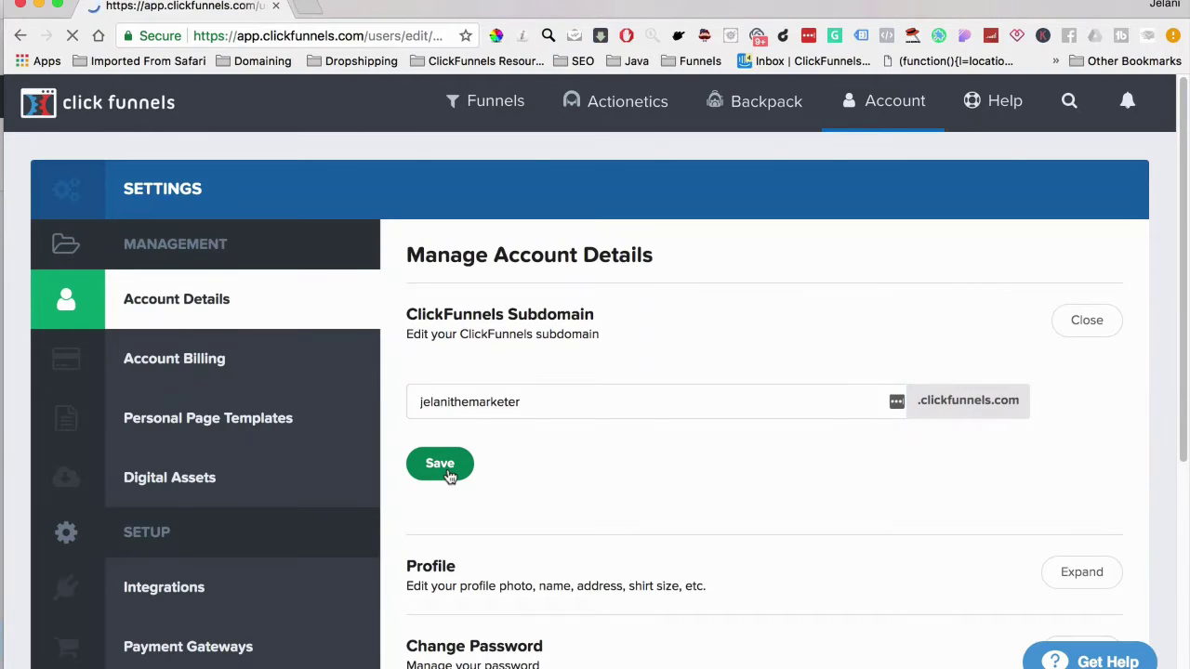
Look over the Account Details page and move to the Manage API Integrations page
scroll(447, 475, down, 5)
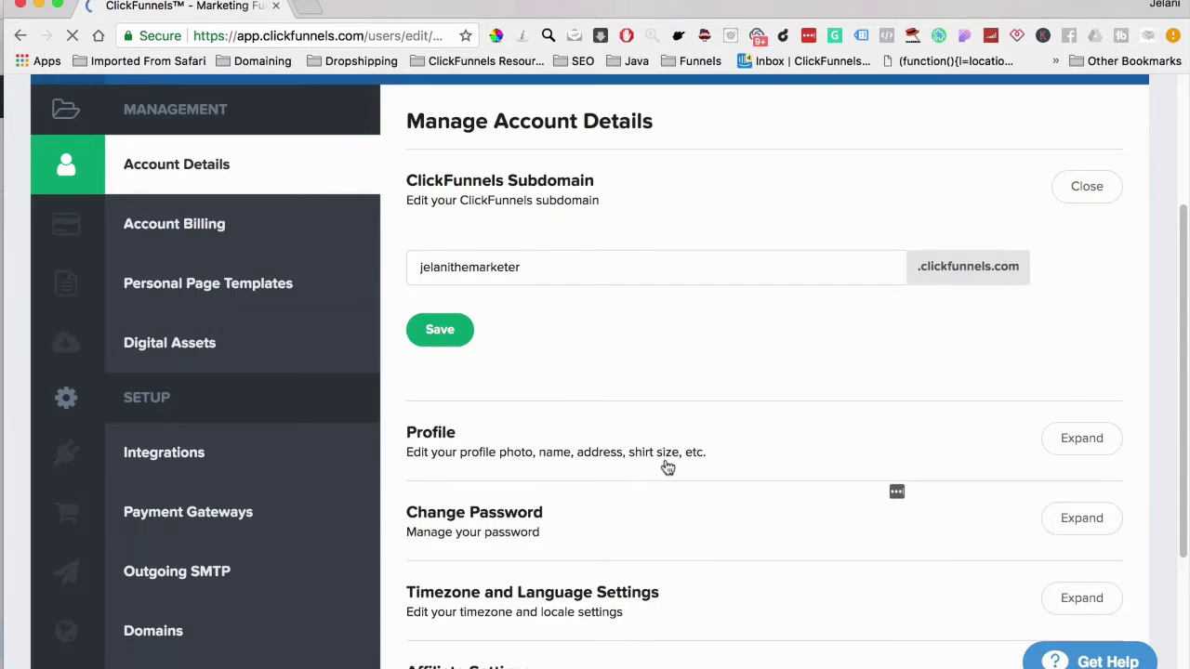
scroll(678, 466, down, 2)
scroll(651, 463, down, 4)
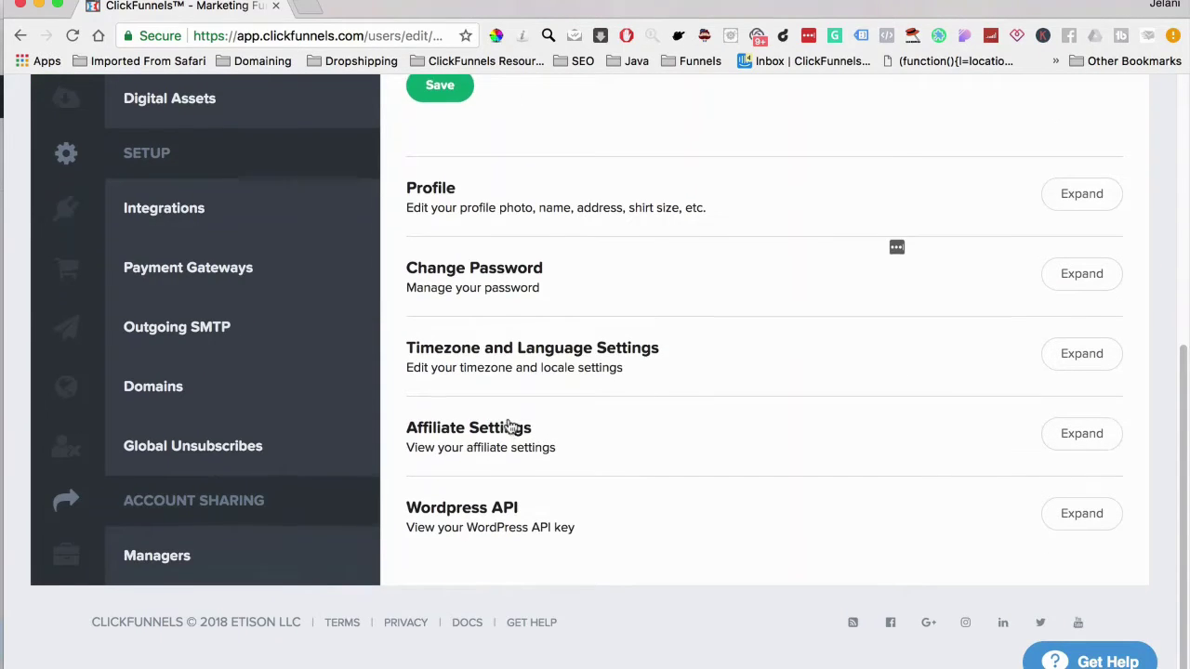
scroll(443, 424, up, 5)
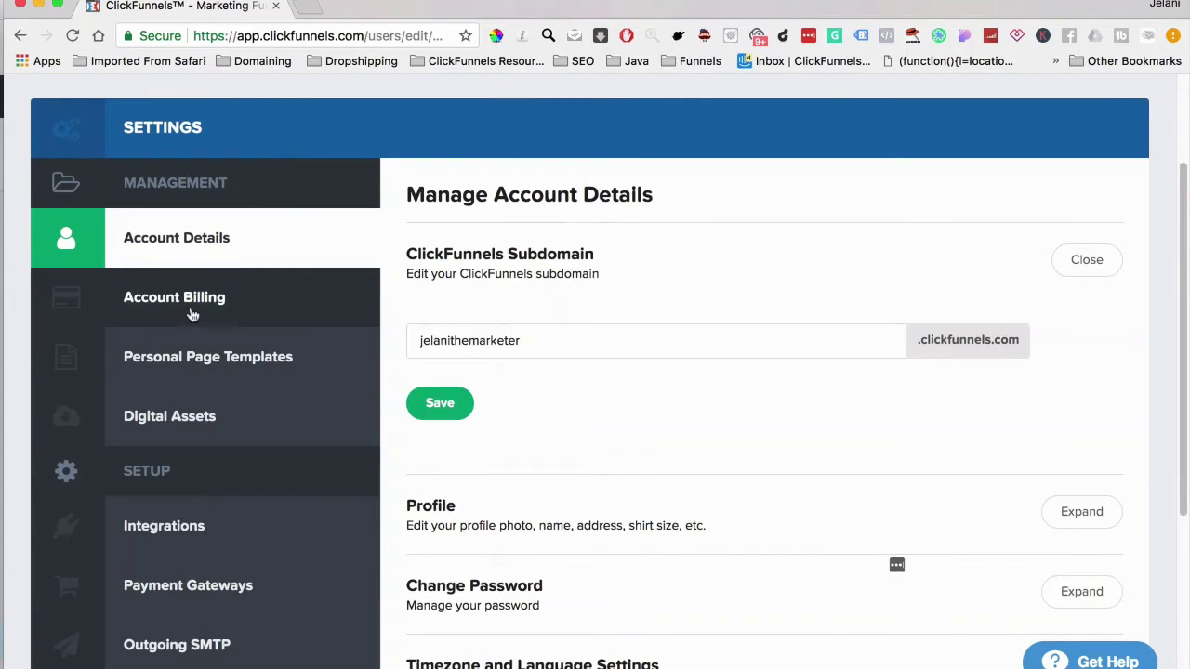
scroll(202, 375, down, 2)
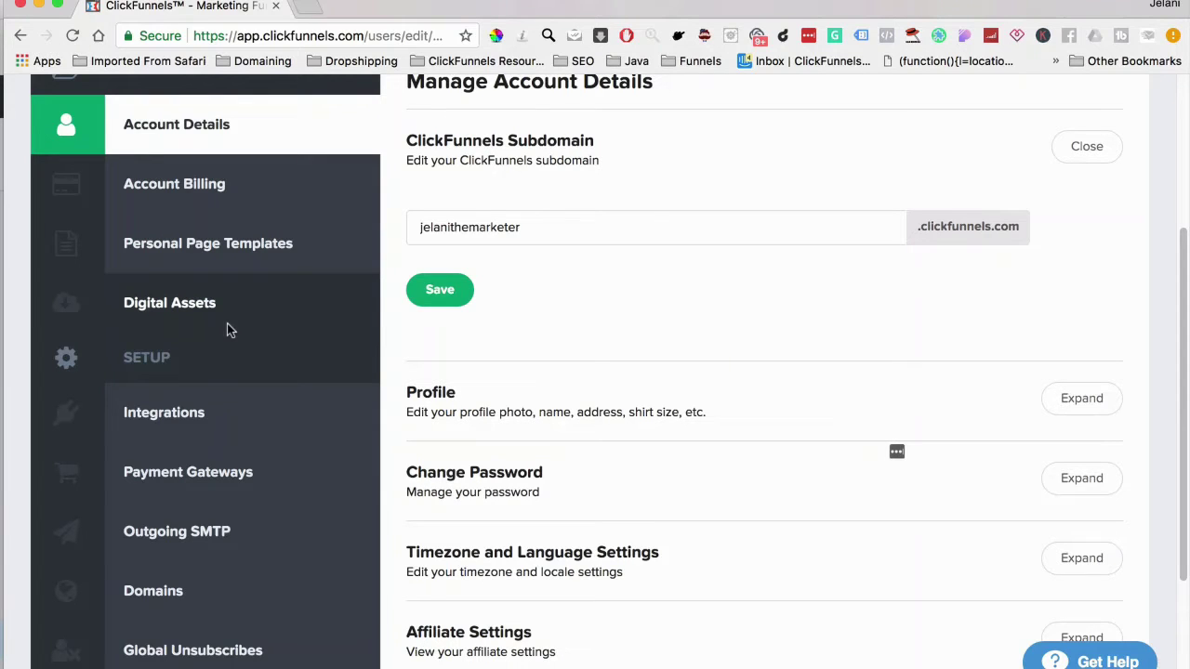
click(233, 418)
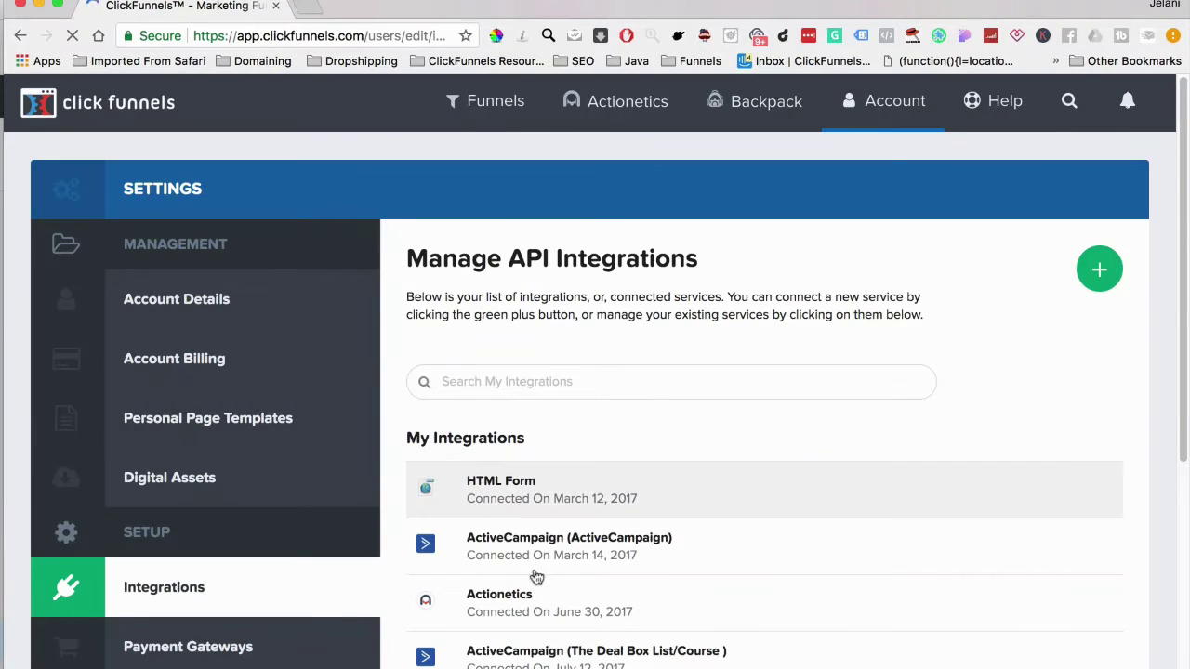
Review the existing API integrations and start adding a new integration
scroll(545, 572, down, 4)
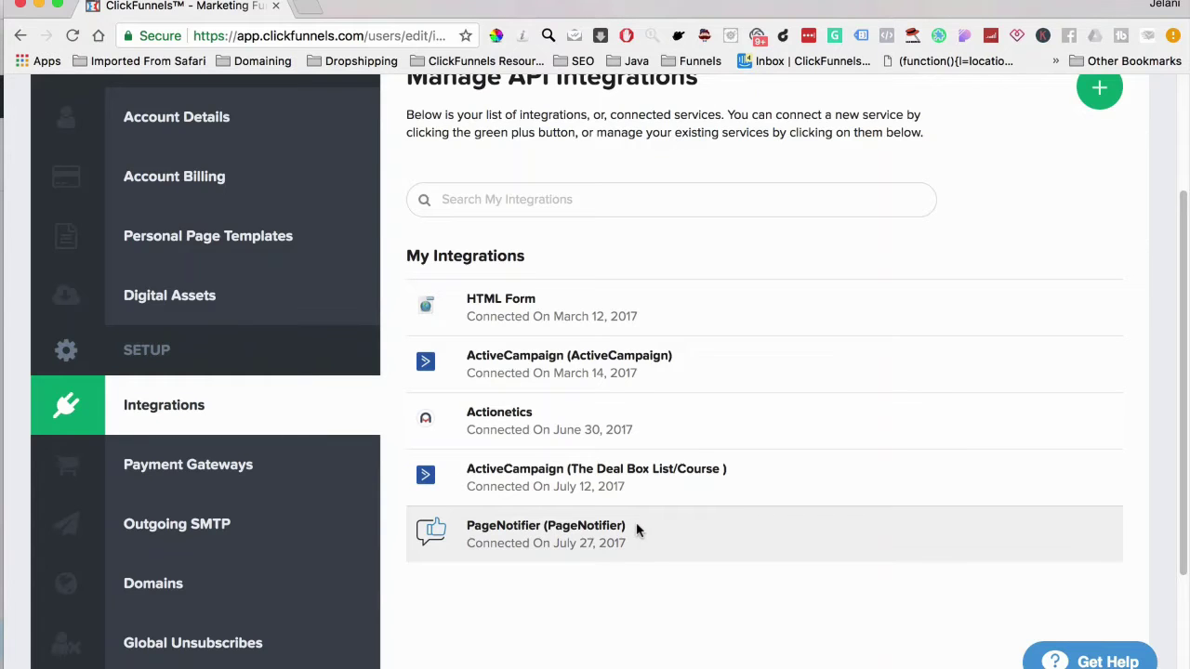
scroll(787, 233, up, 3)
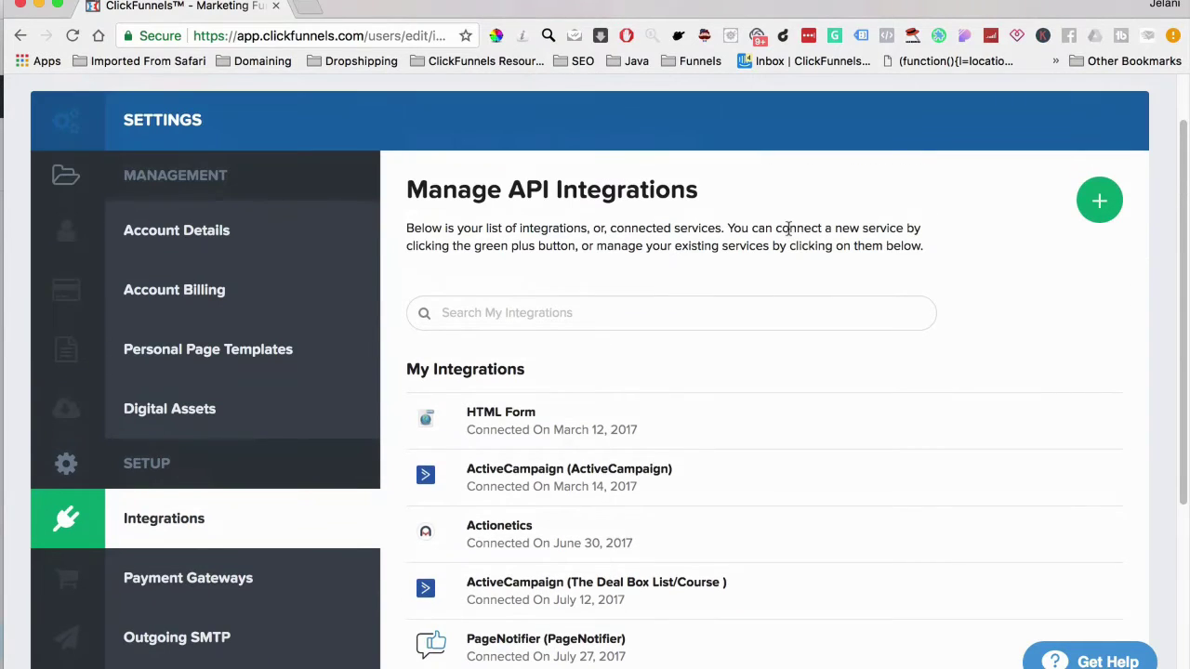
click(1096, 201)
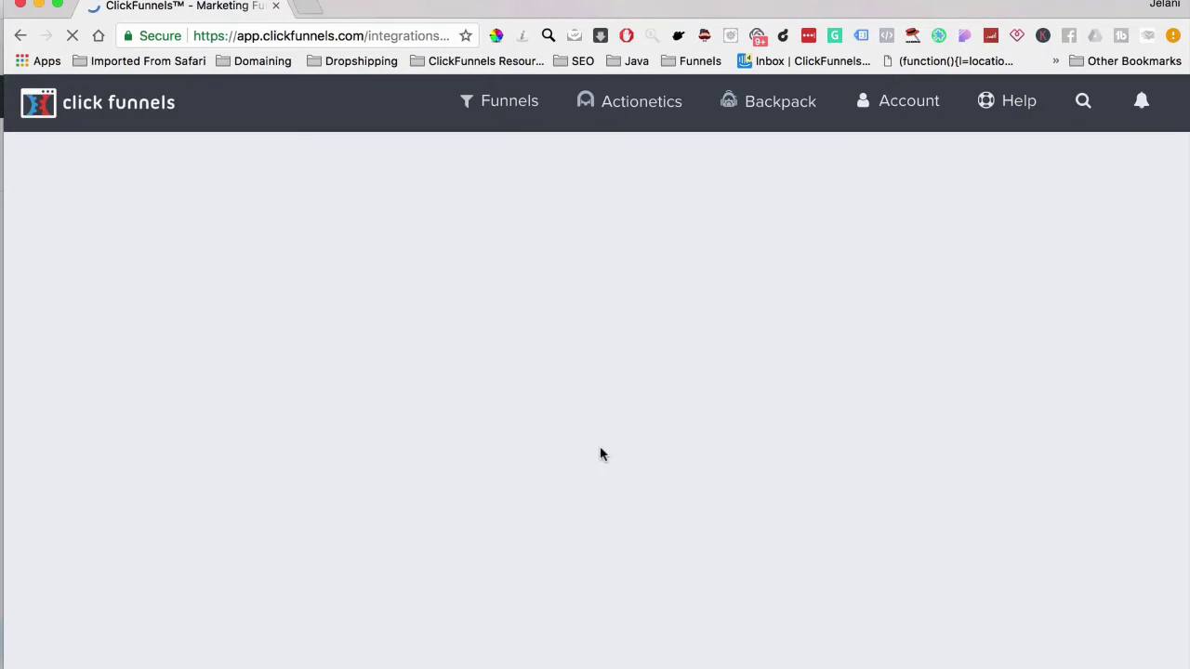
Browse the Add New Integration catalogue from Actionetics and ActiveCampaign onward and focus its search box
scroll(507, 571, down, 5)
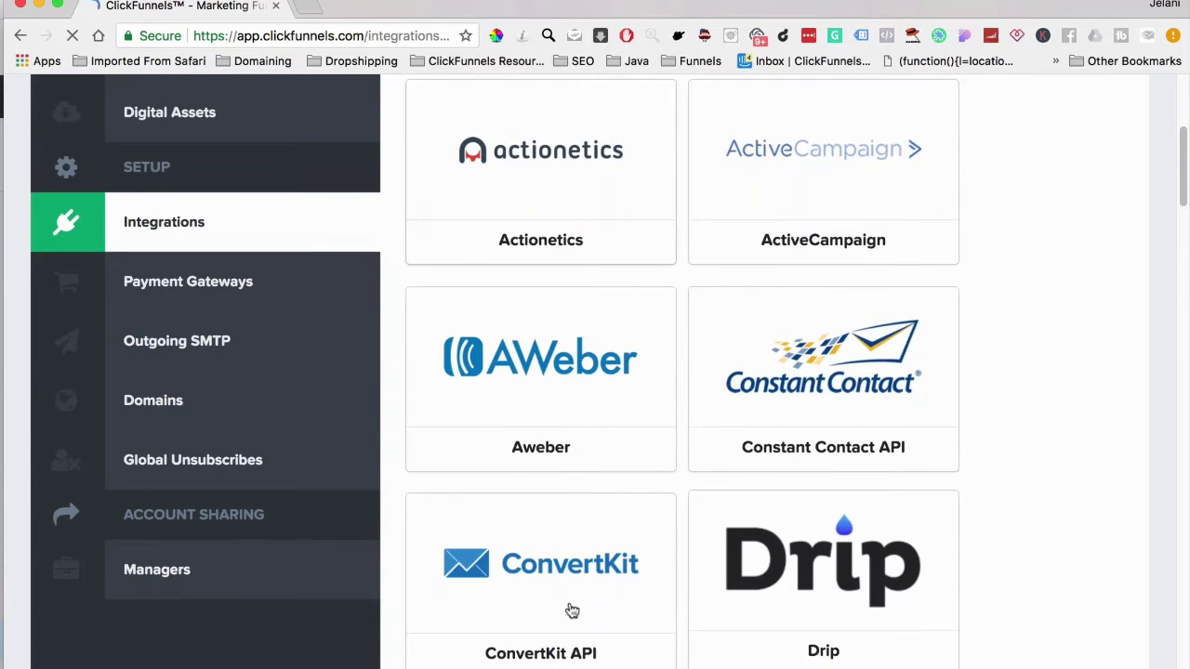
scroll(572, 610, down, 8)
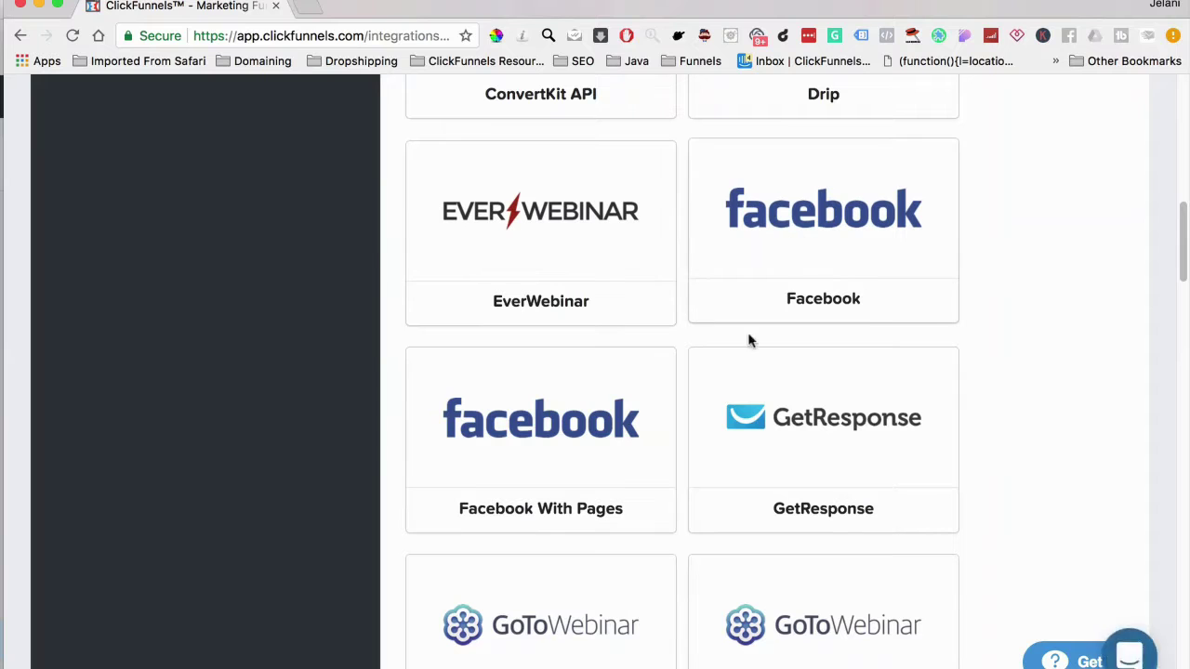
scroll(734, 464, down, 8)
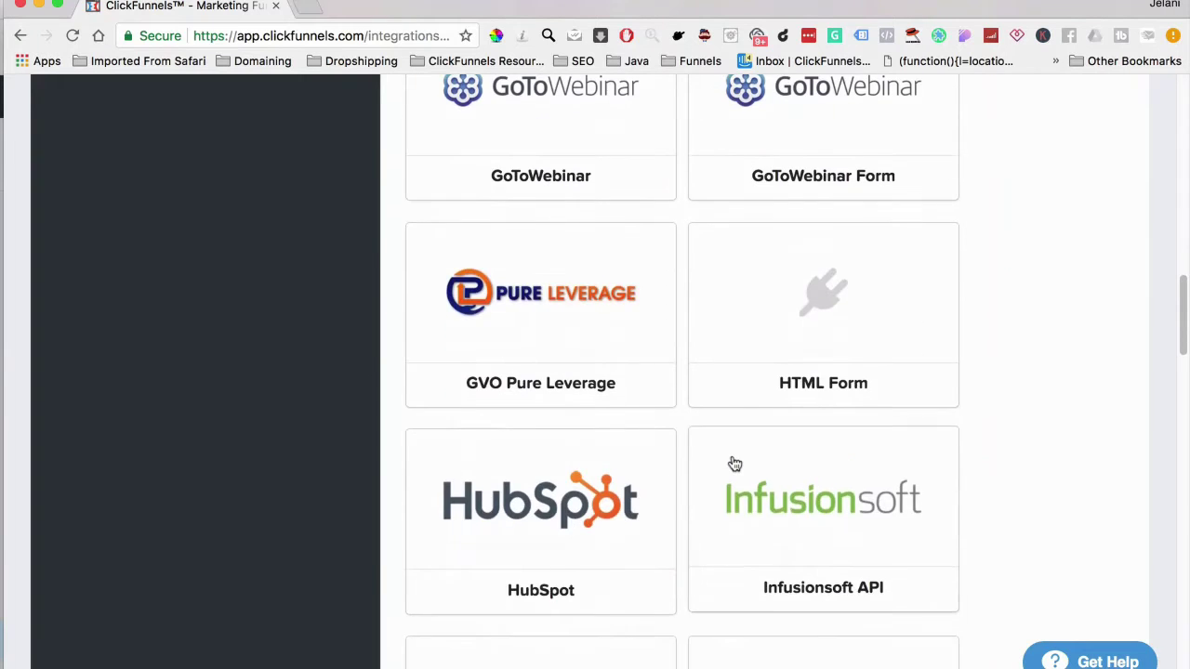
scroll(734, 463, down, 7)
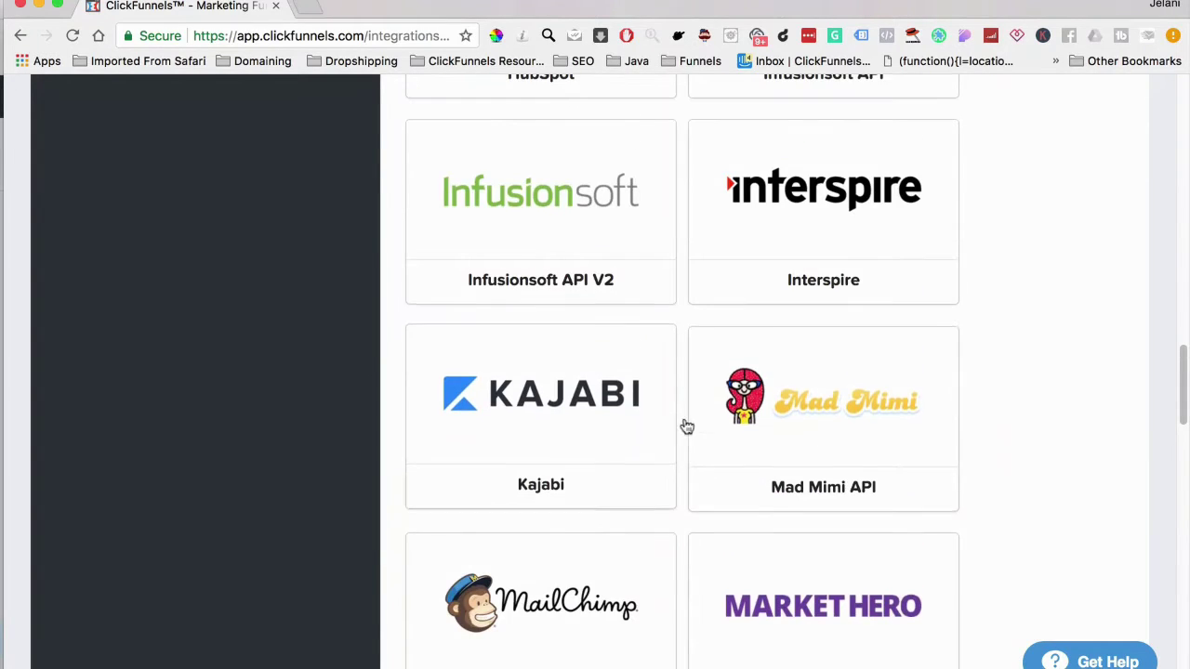
scroll(640, 529, down, 12)
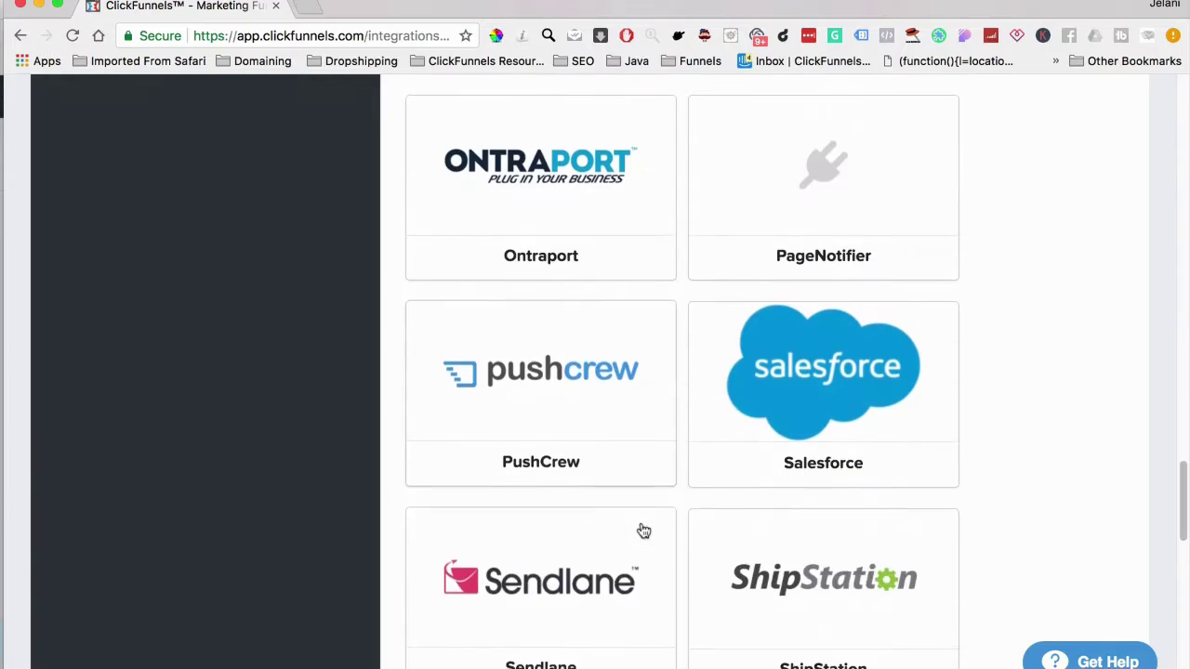
scroll(643, 531, down, 3)
scroll(643, 531, up, 20)
scroll(643, 531, down, 18)
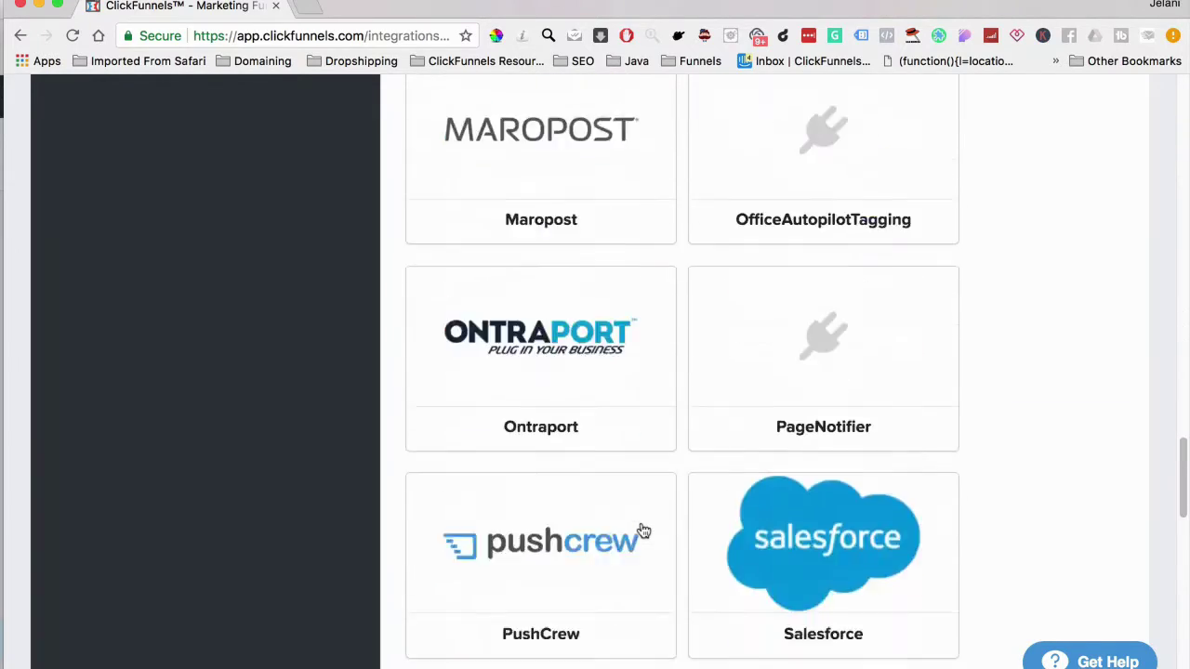
scroll(643, 531, down, 8)
scroll(643, 530, up, 9)
scroll(643, 531, down, 12)
scroll(643, 531, up, 20)
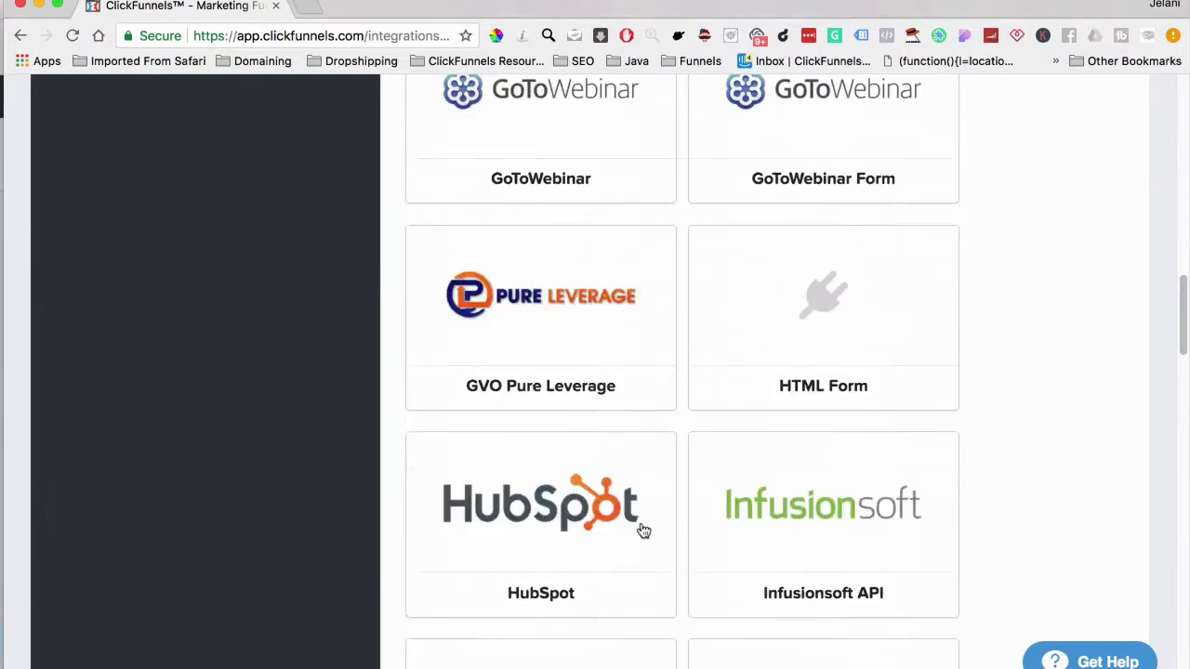
scroll(643, 530, up, 20)
click(543, 358)
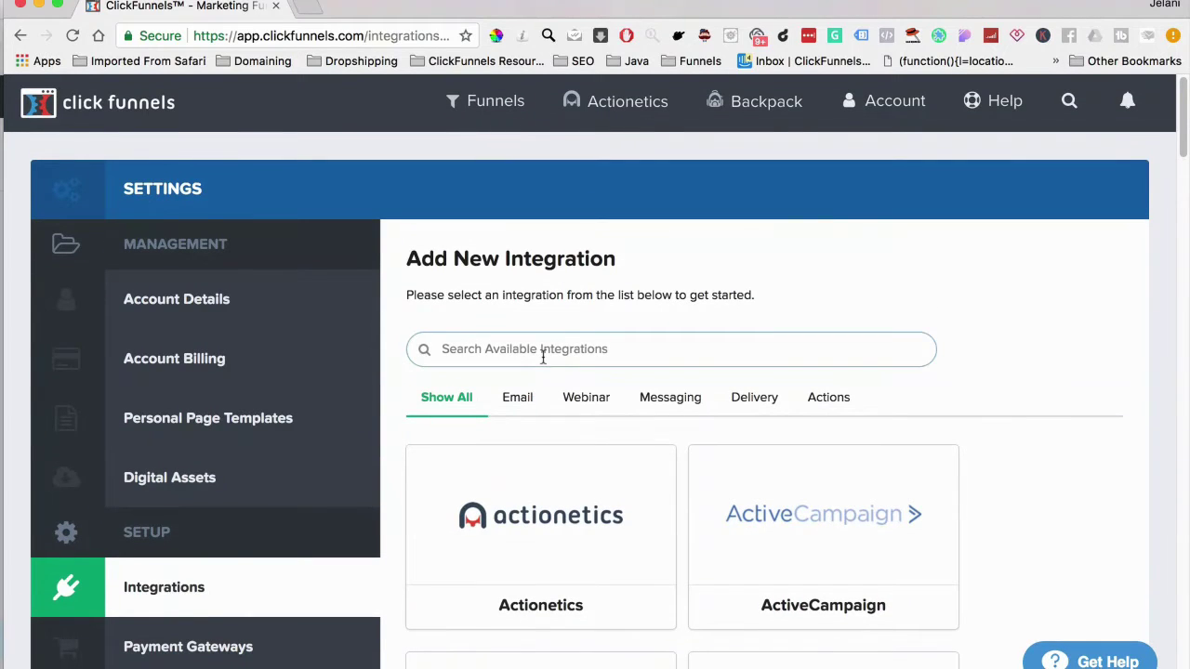
Search 'Tw' to bring up the Twilio SMS integration form, then switch to Payment Gateways settings
text(Tw)
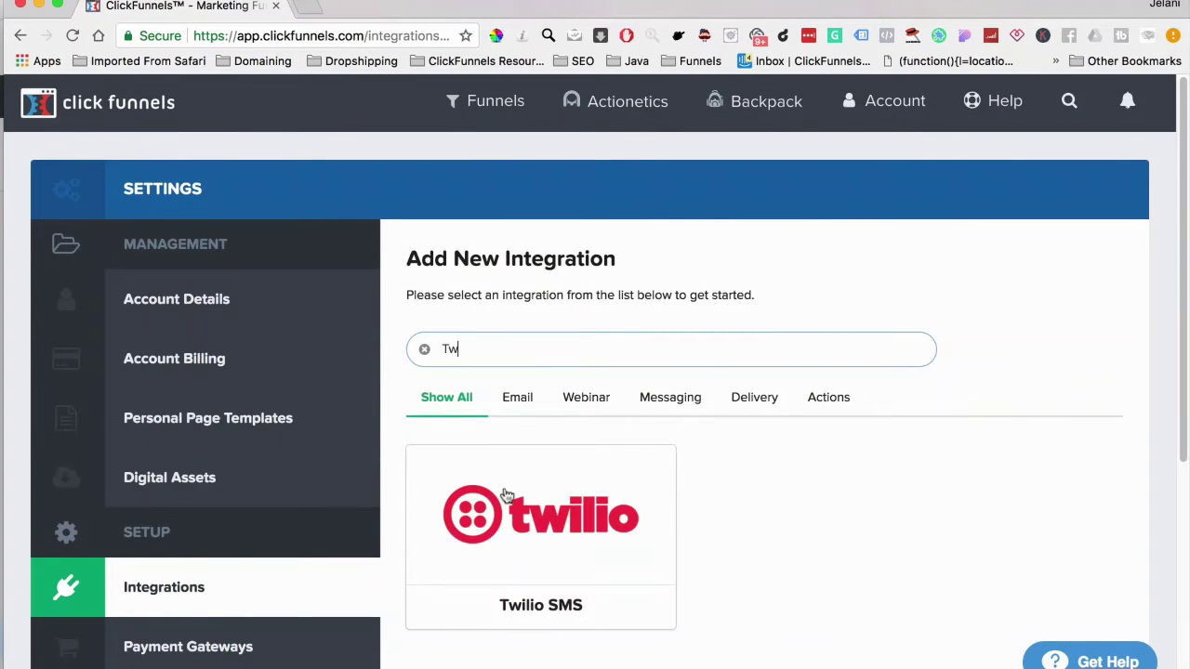
click(578, 588)
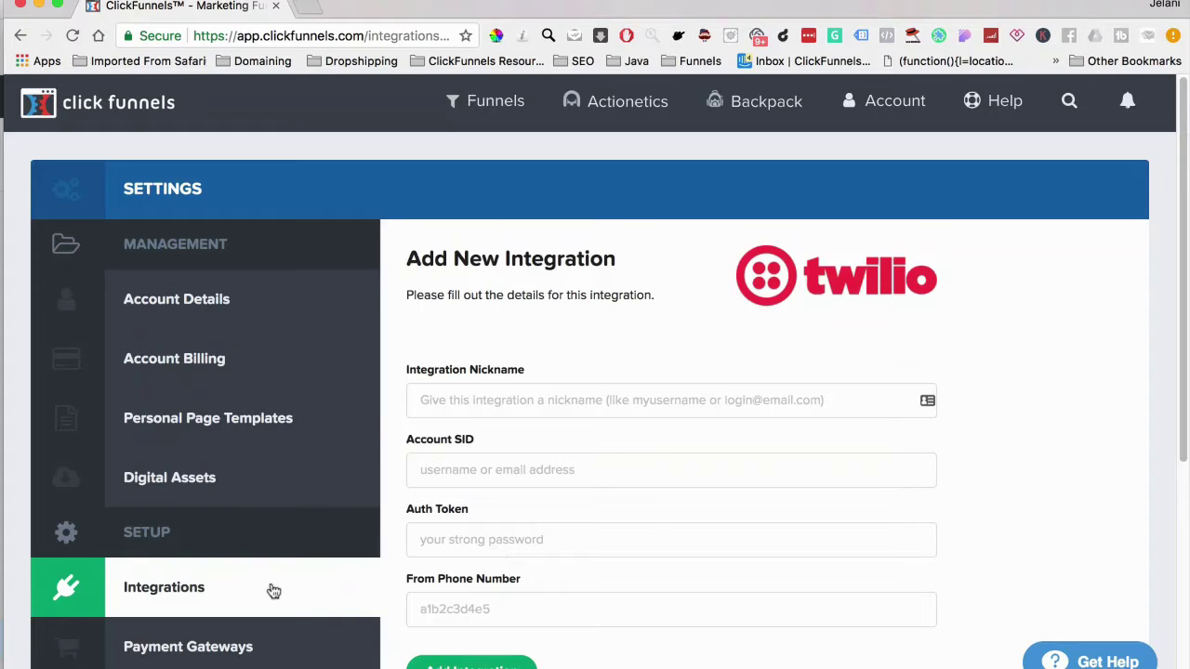
scroll(273, 591, down, 5)
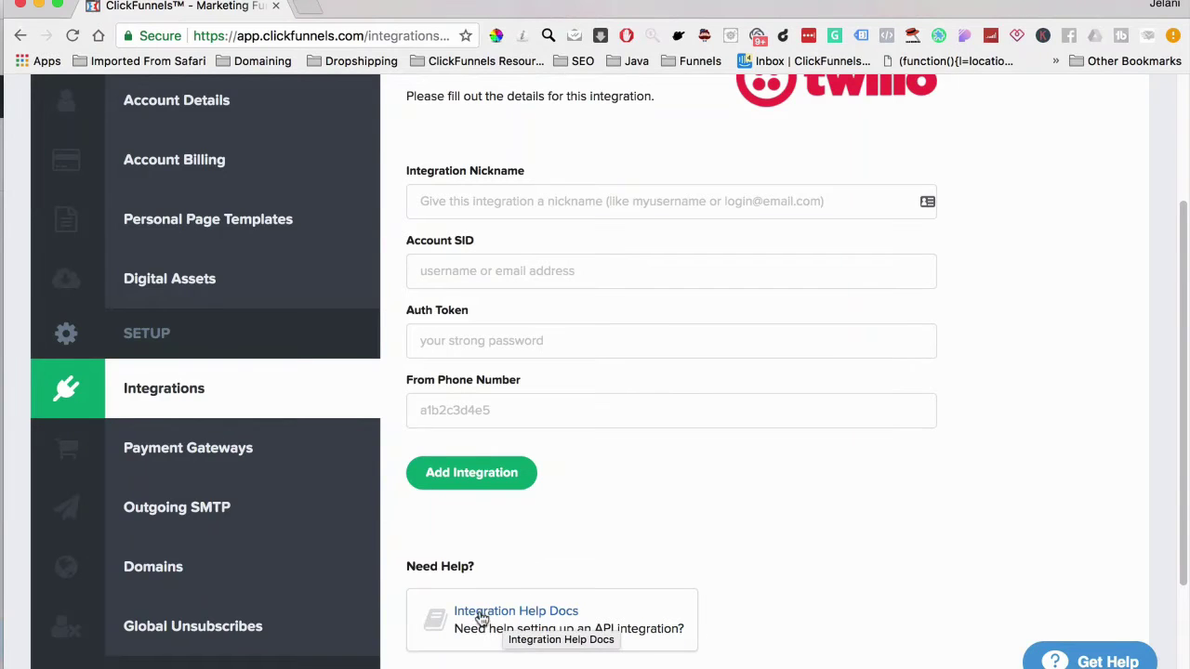
click(284, 464)
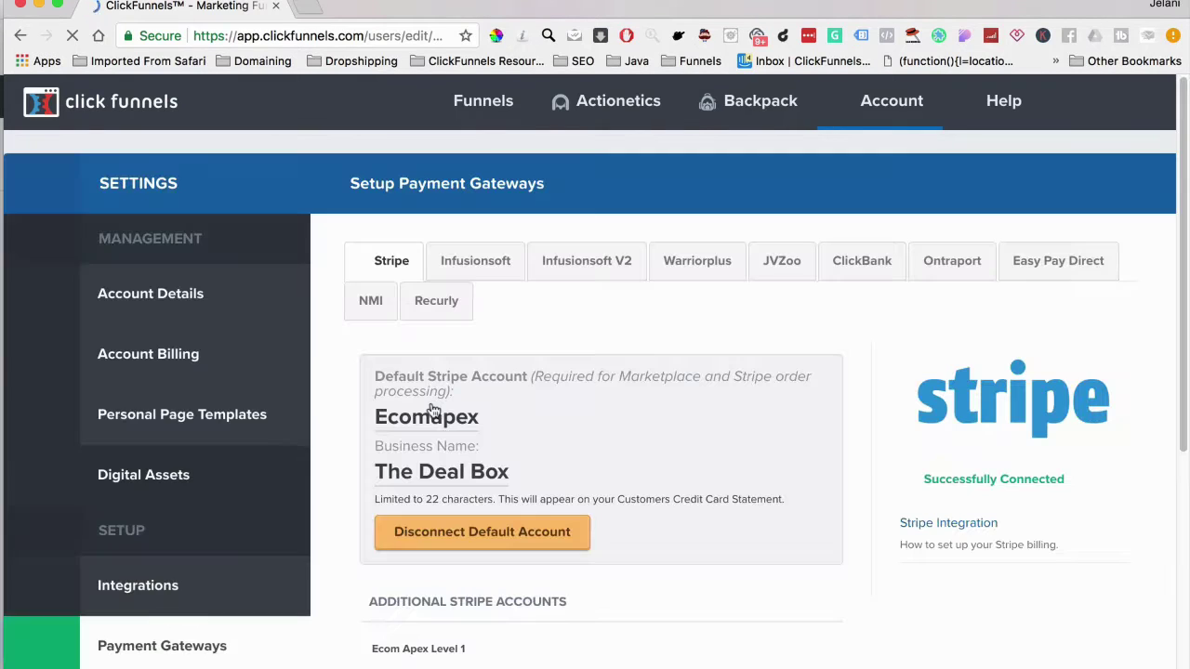
Check the connected default Stripe gateway, then move to the Outgoing SMTP email settings
click(443, 312)
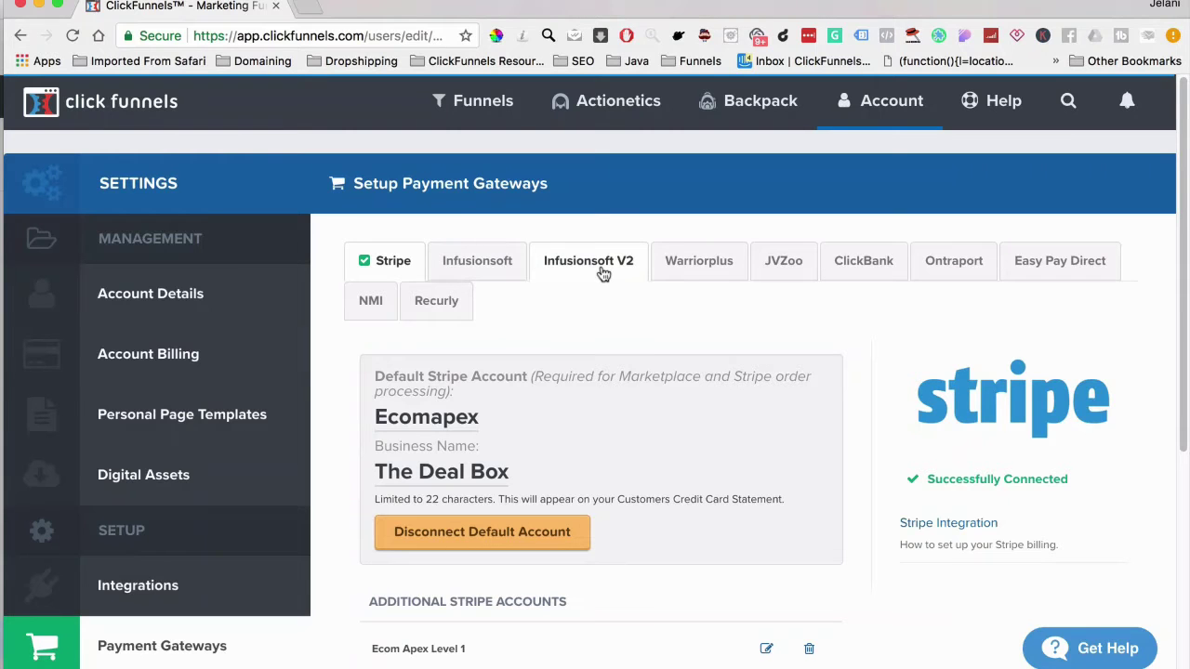
scroll(233, 400, down, 5)
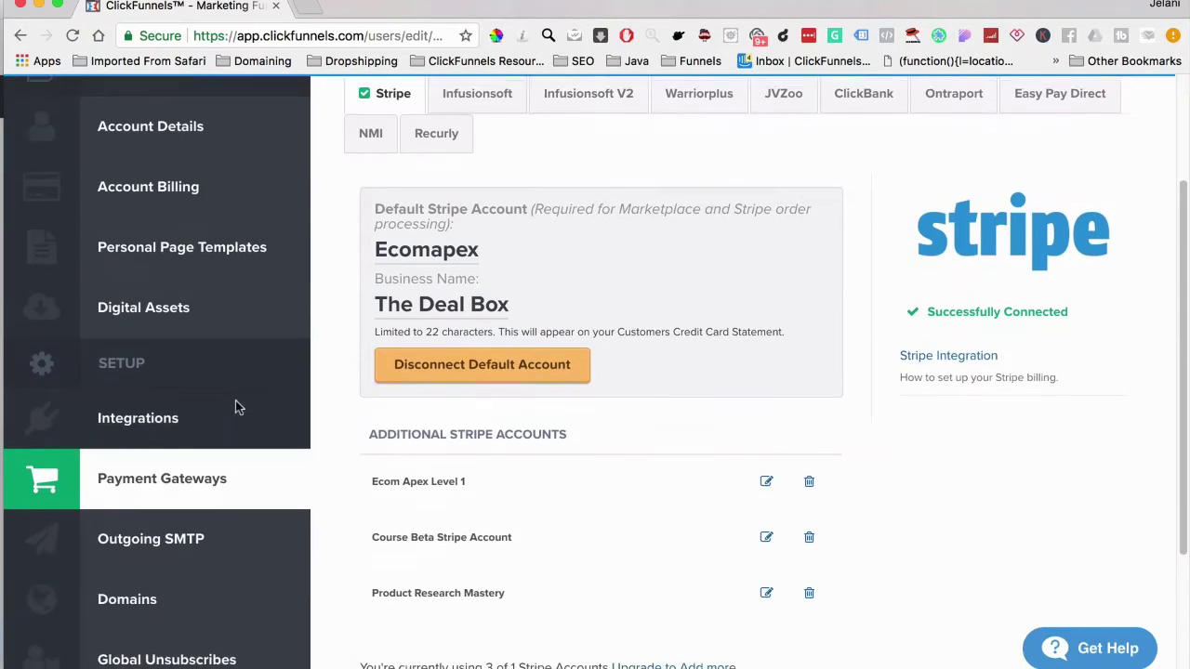
scroll(235, 401, up, 3)
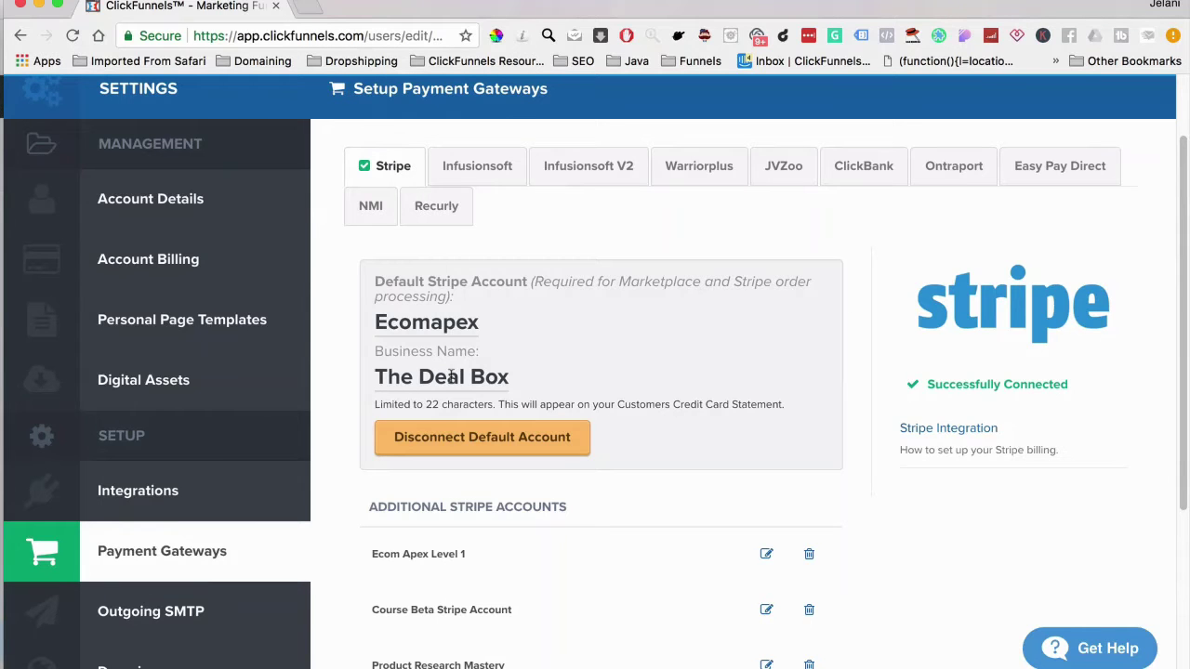
scroll(452, 377, down, 5)
scroll(435, 328, up, 3)
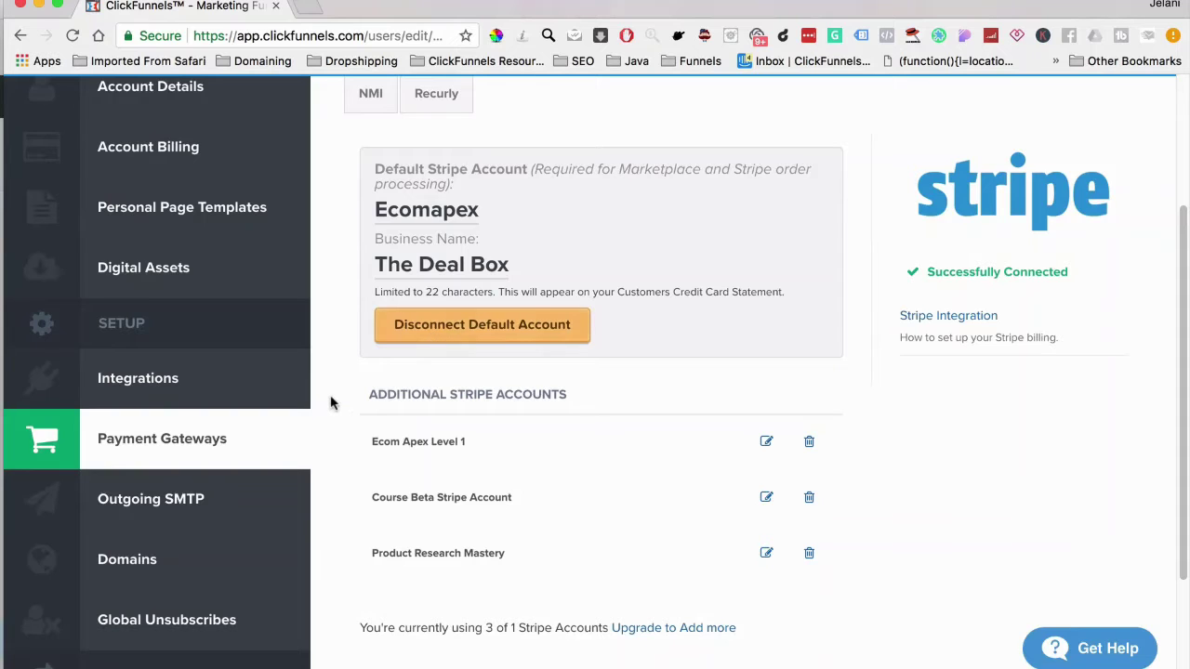
click(202, 504)
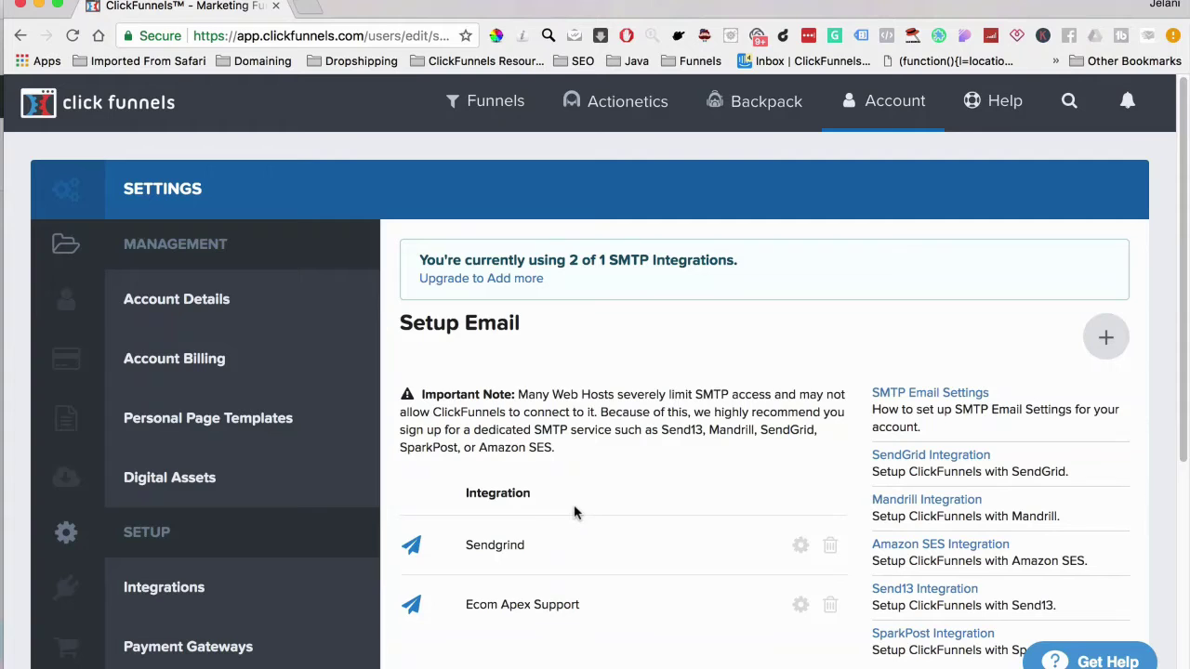
scroll(632, 544, down, 3)
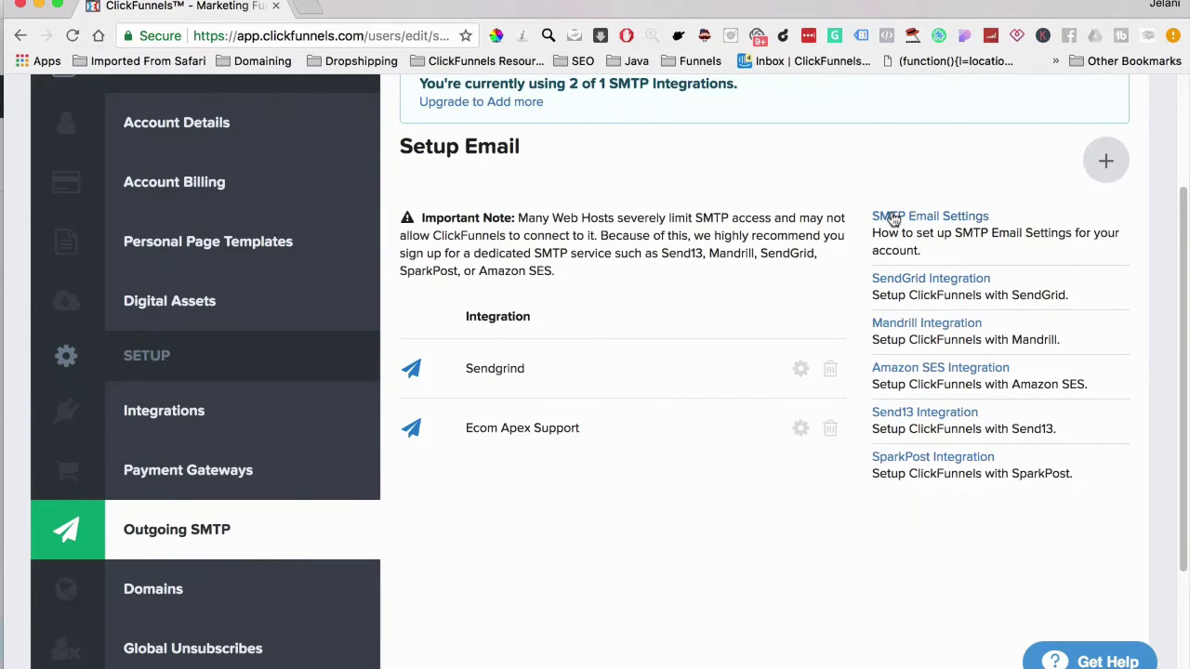
scroll(604, 356, down, 3)
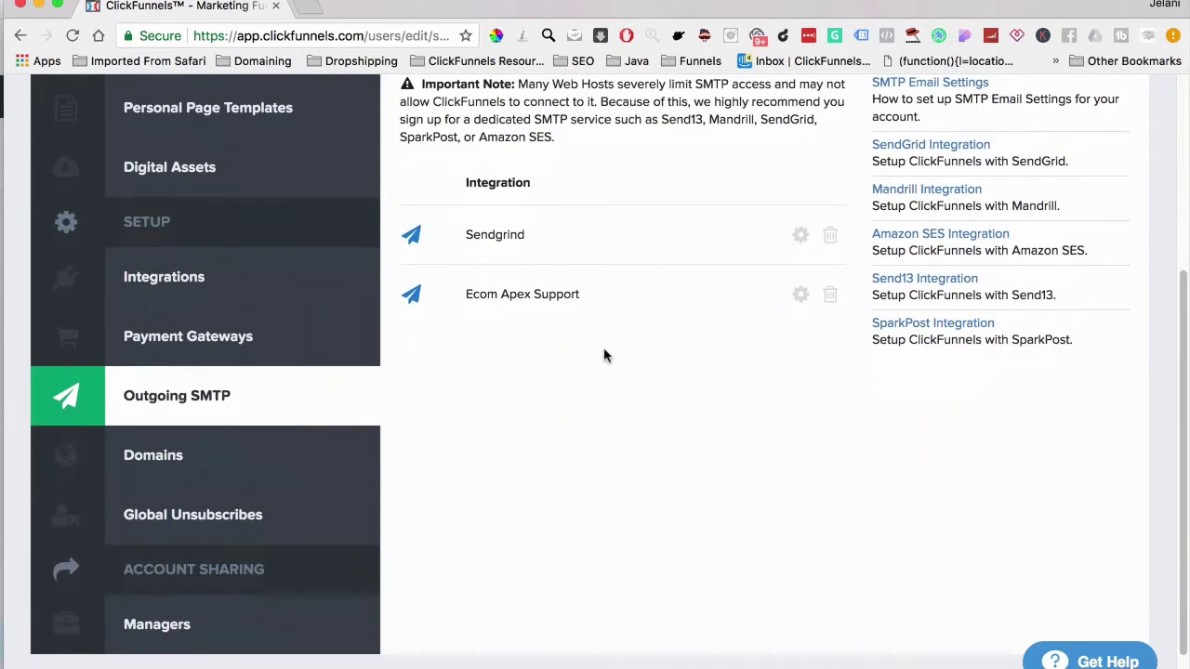
Review the My Domains list, checking which domains like ecomapex.com are Secured or Incomplete
click(298, 452)
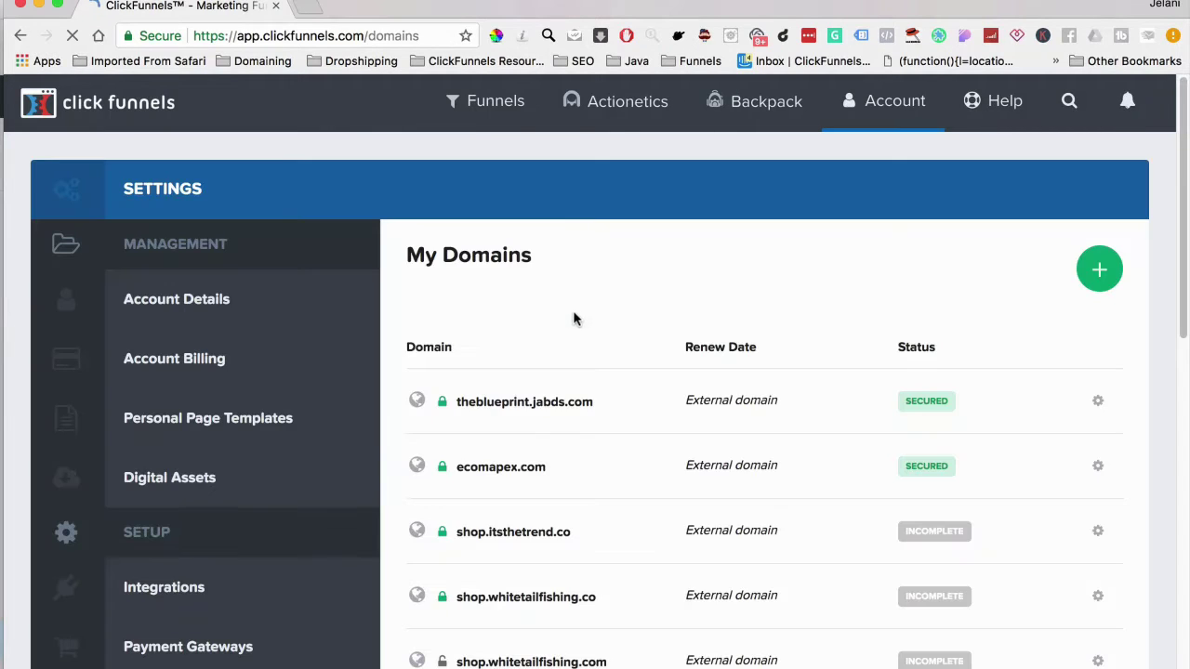
scroll(533, 500, down, 3)
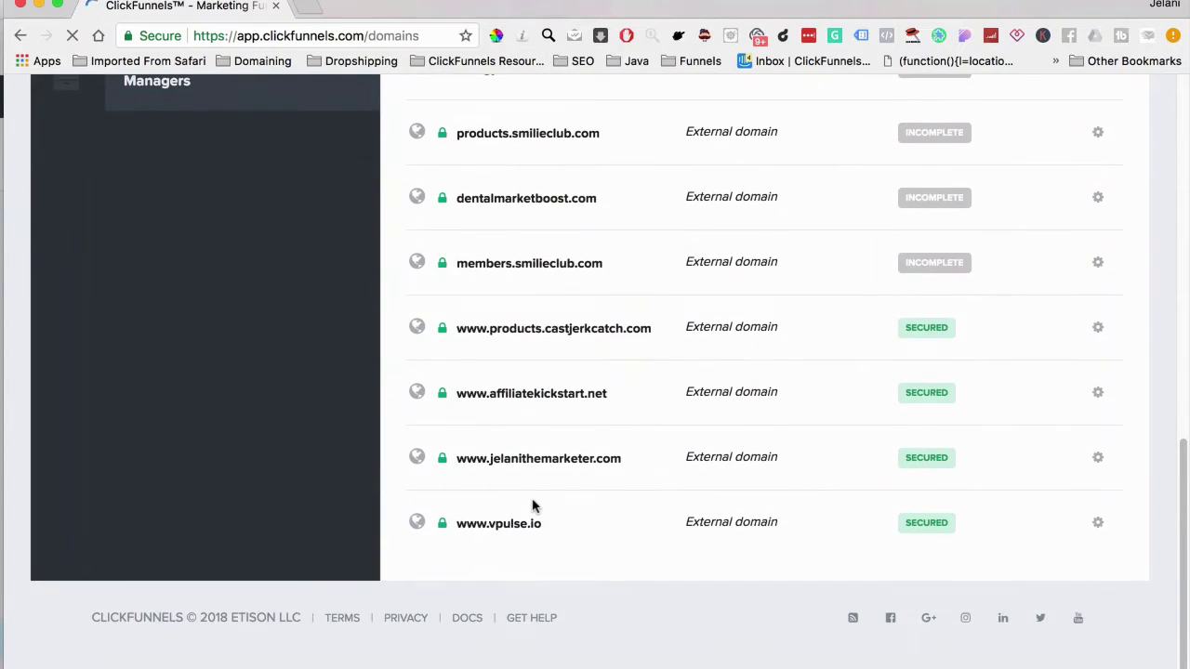
scroll(532, 505, up, 10)
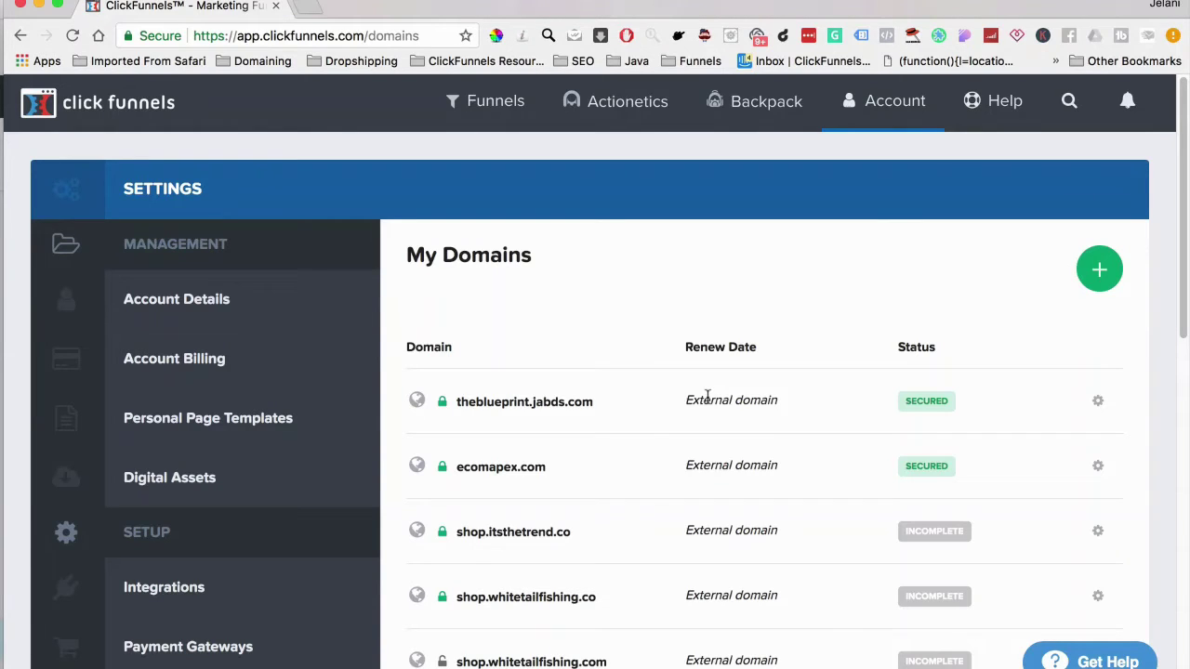
scroll(707, 399, down, 6)
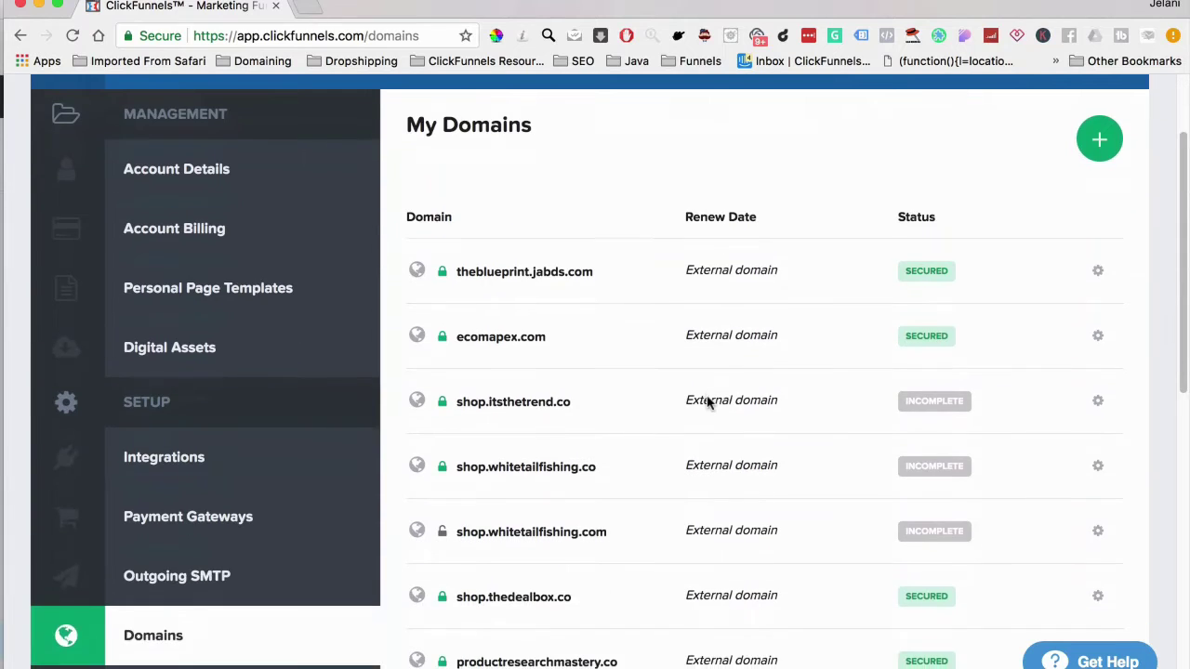
scroll(706, 400, up, 6)
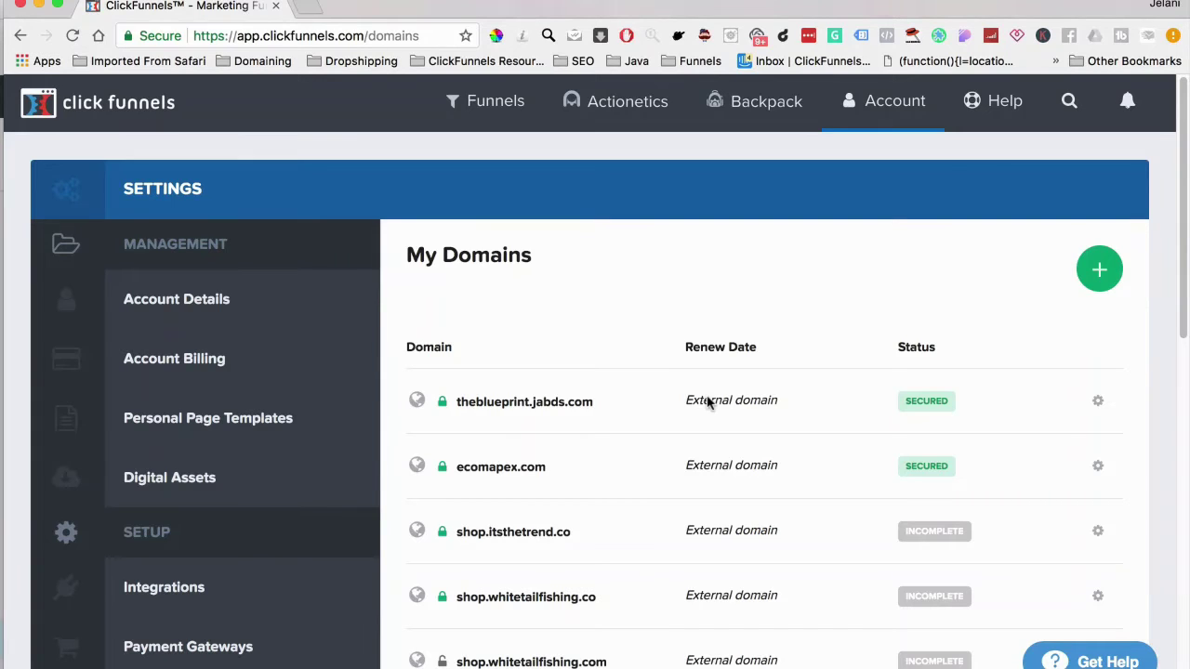
scroll(628, 595, down, 4)
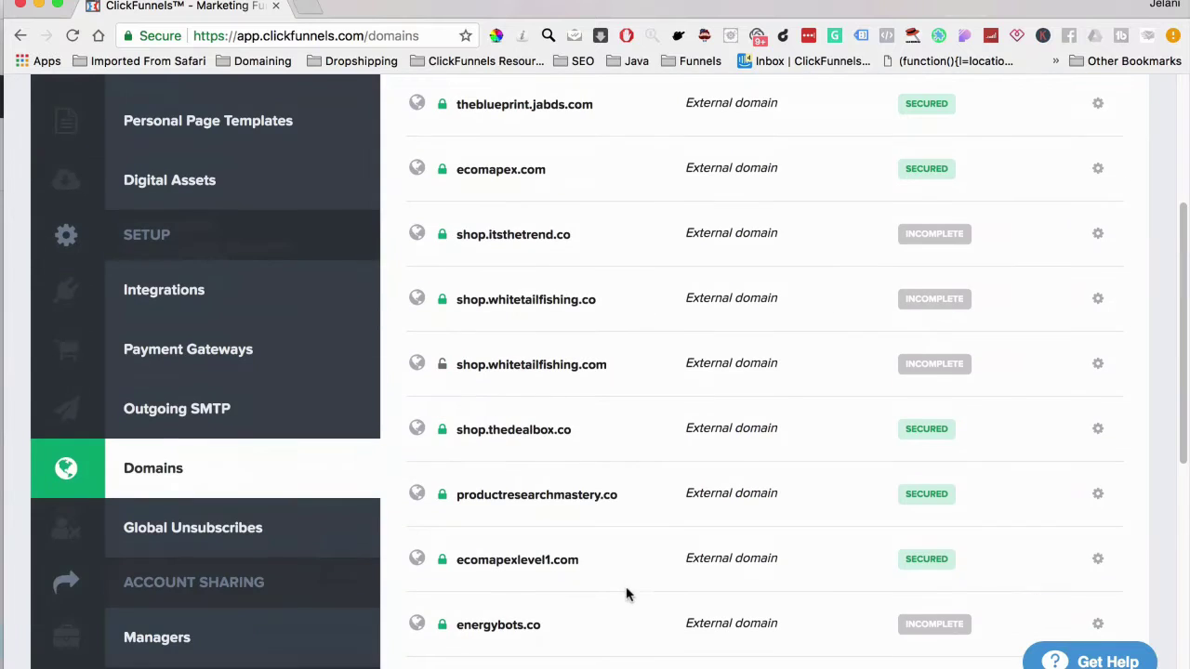
Review the Global Unsubscribes list of unsubscribed email addresses and their campaign names
click(247, 537)
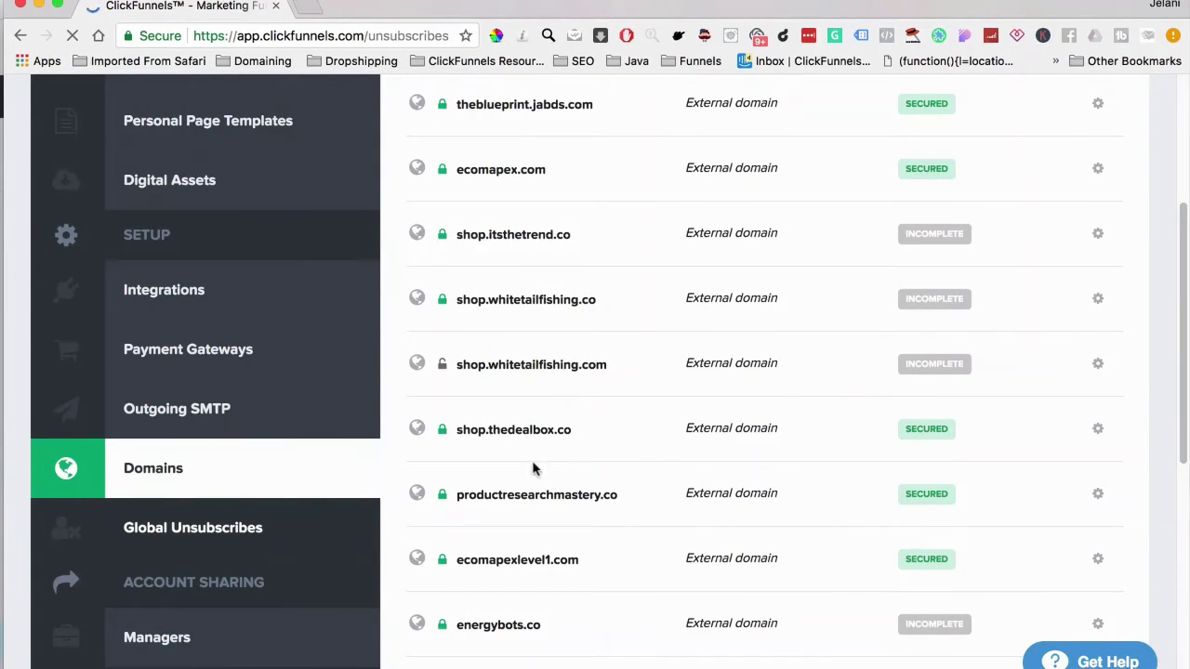
scroll(546, 548, down, 5)
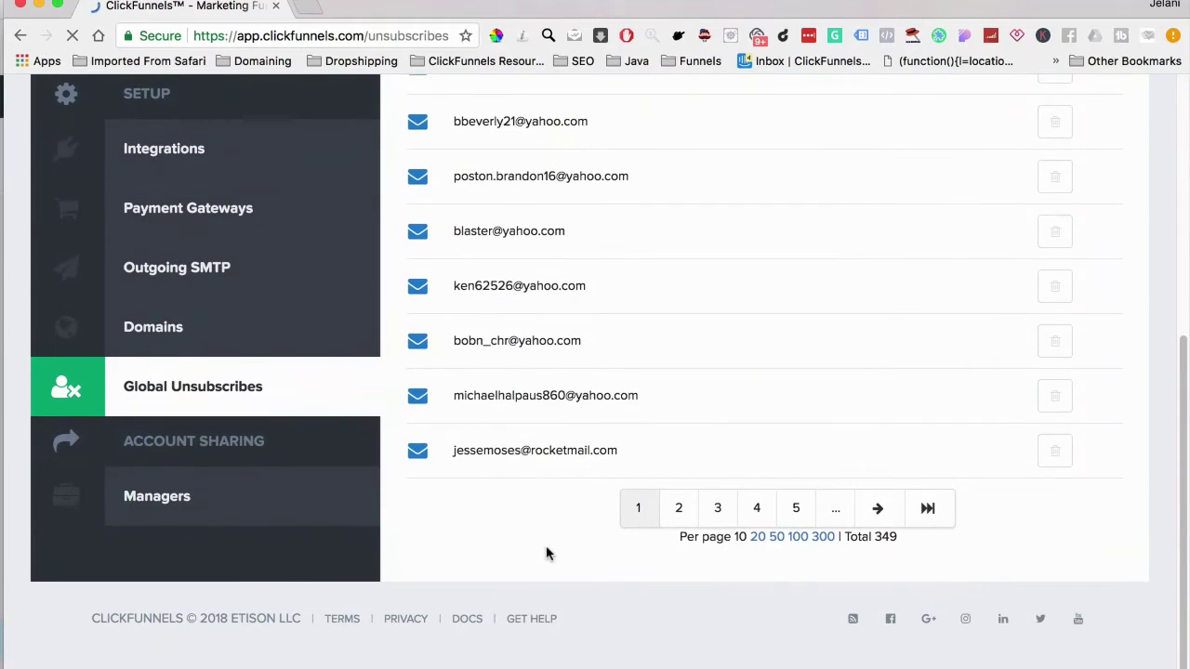
scroll(547, 548, up, 5)
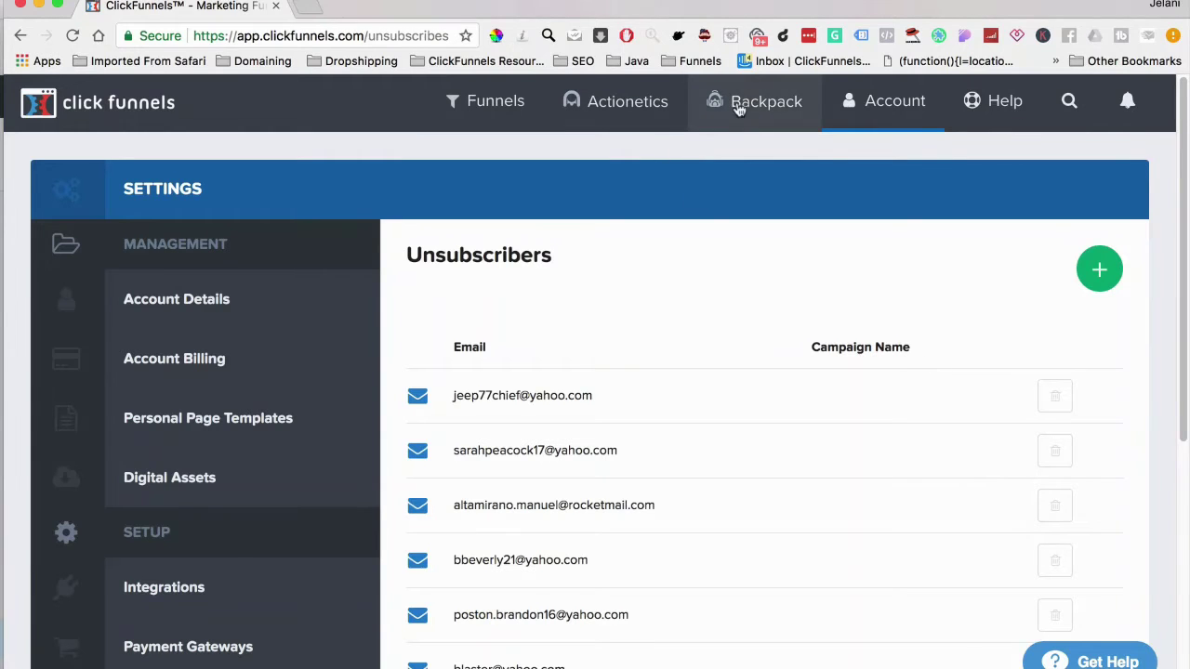
mouse_move(855, 107)
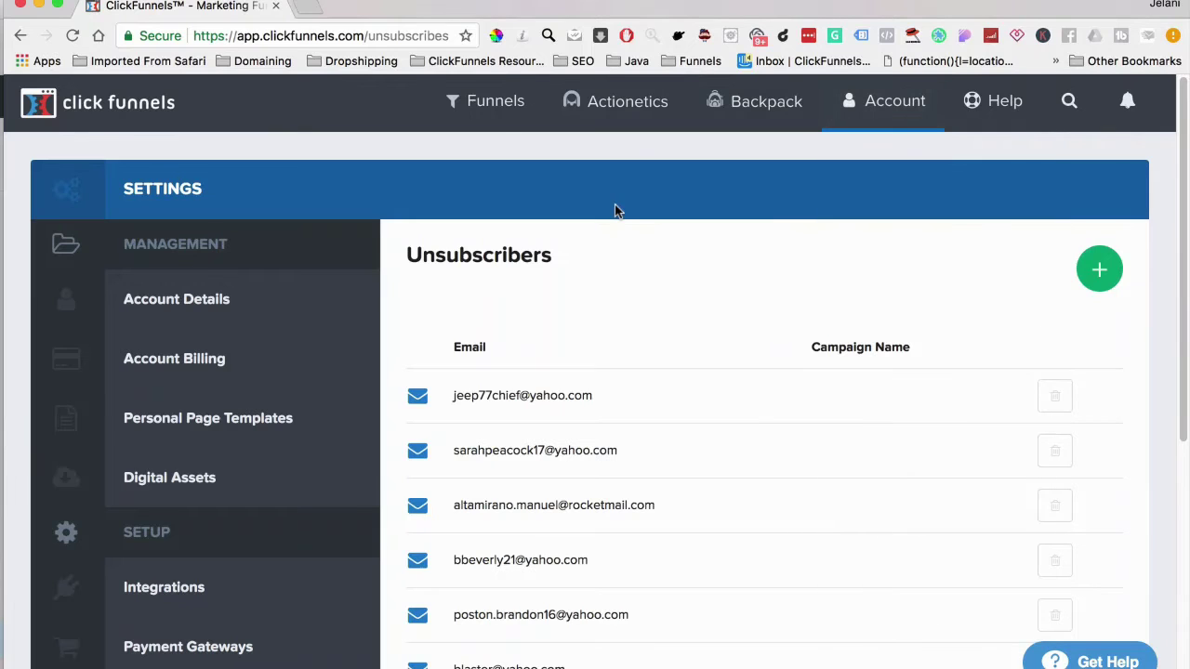
mouse_move(458, 100)
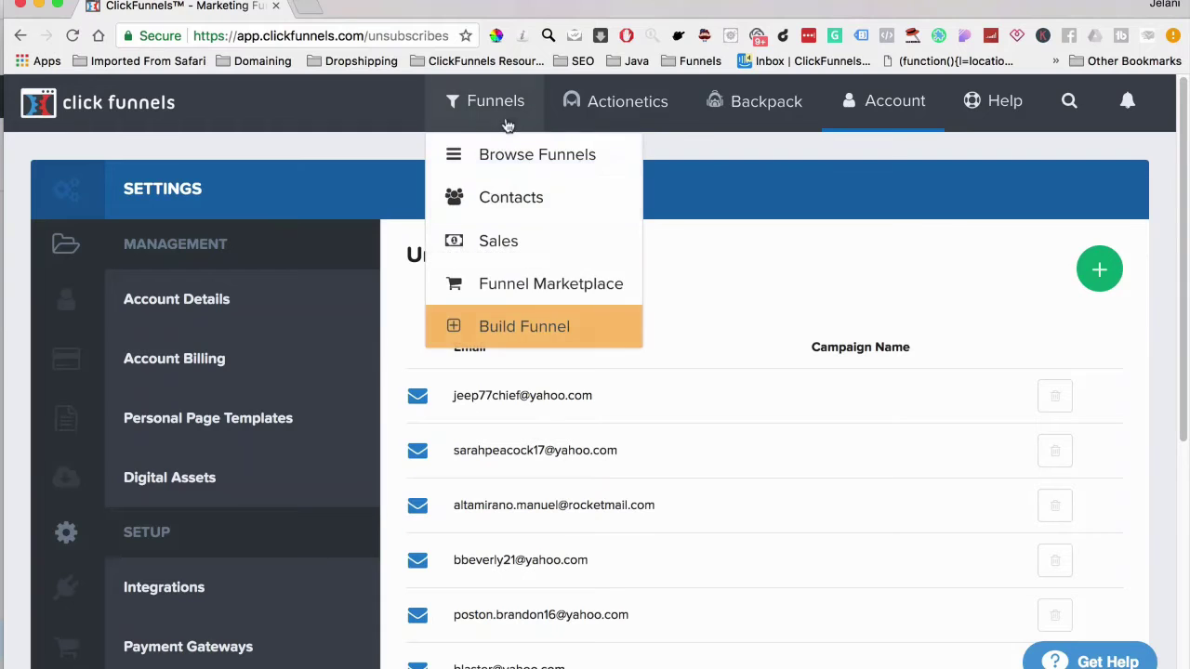
Leave the Build a Funnel page and return to the All Funnels list
click(511, 328)
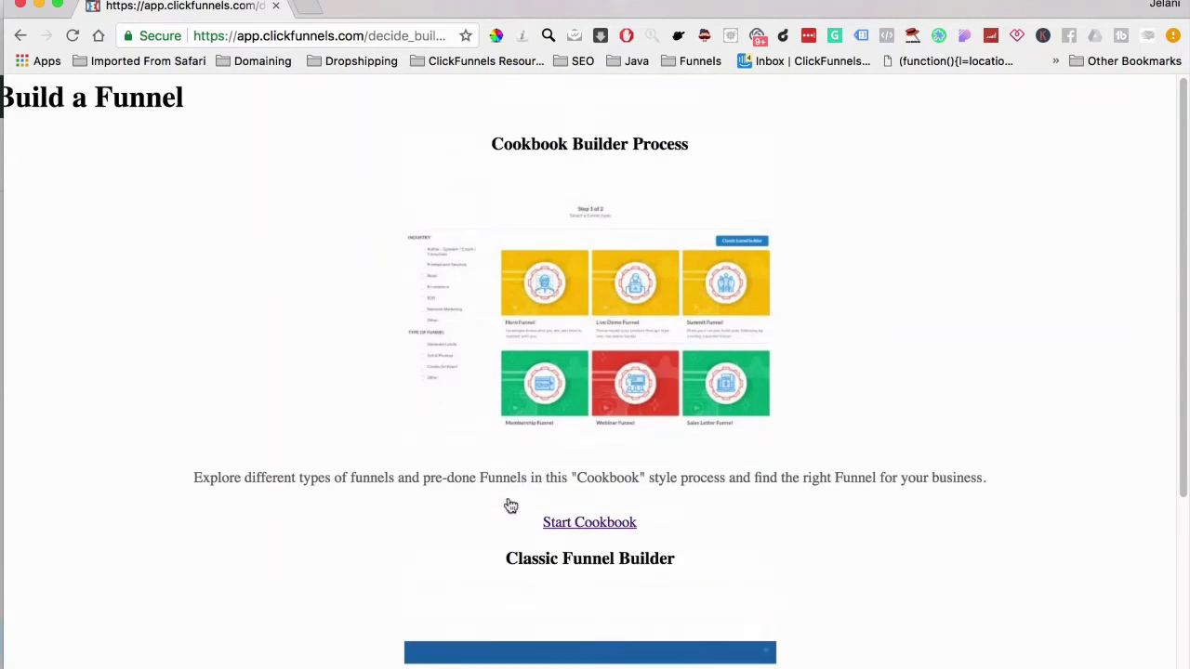
click(72, 36)
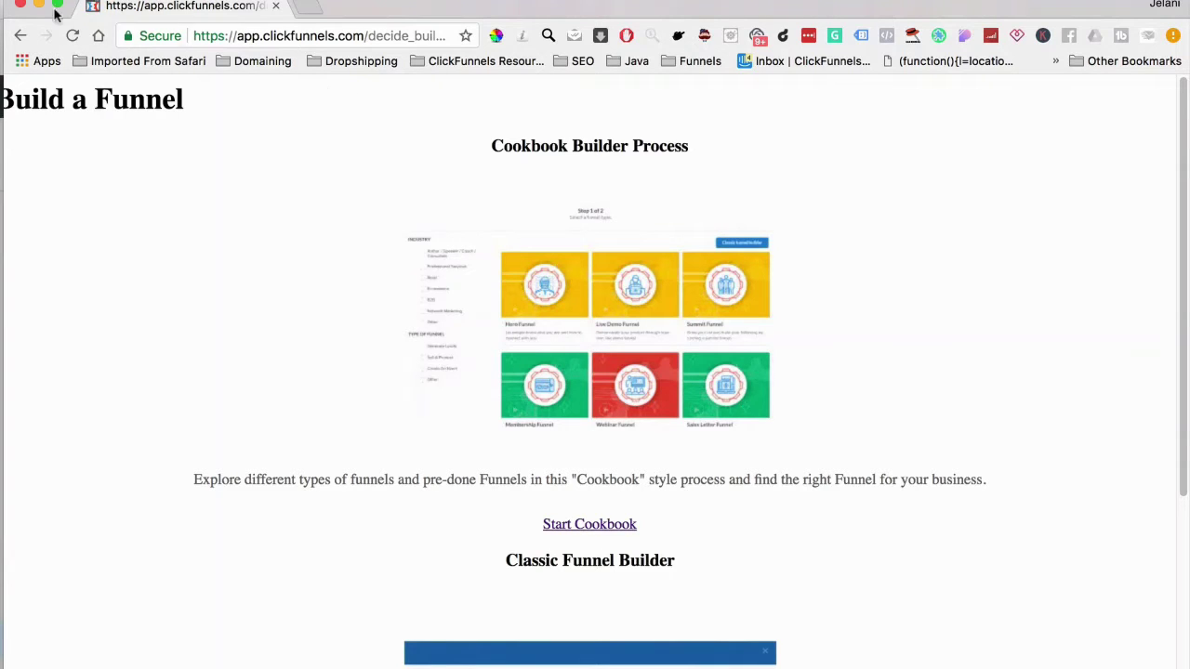
click(20, 35)
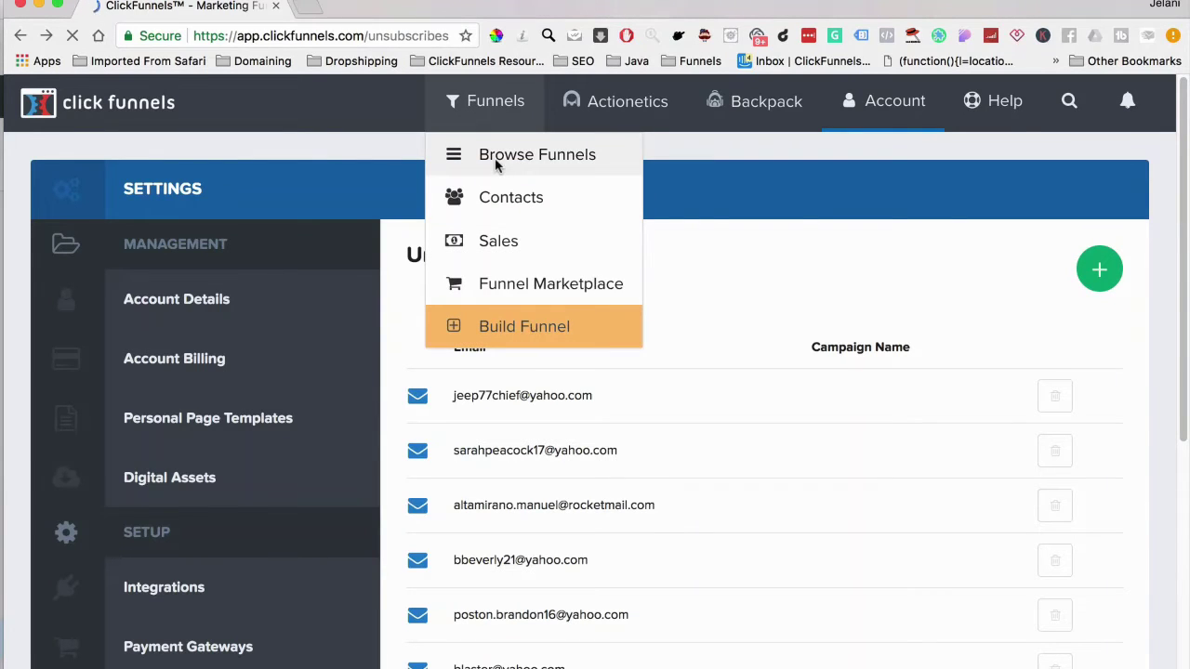
click(497, 165)
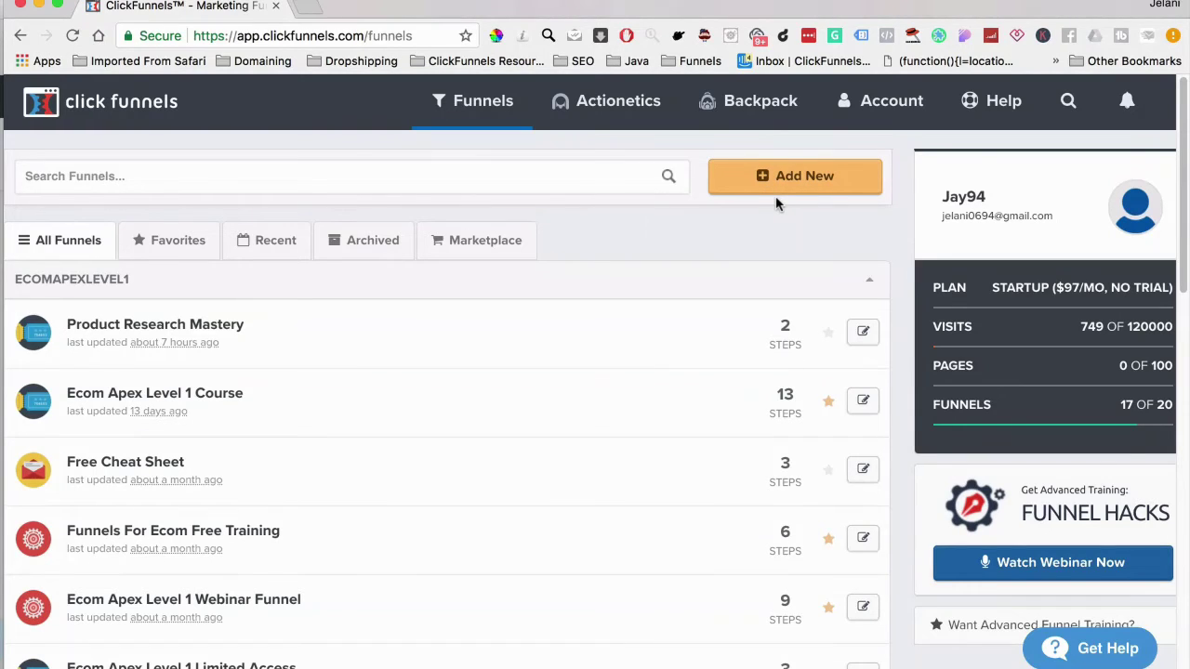
Create a classic-builder Collect Emails funnel named 'Demo Opt-In' with Optin and Thank You steps
click(779, 190)
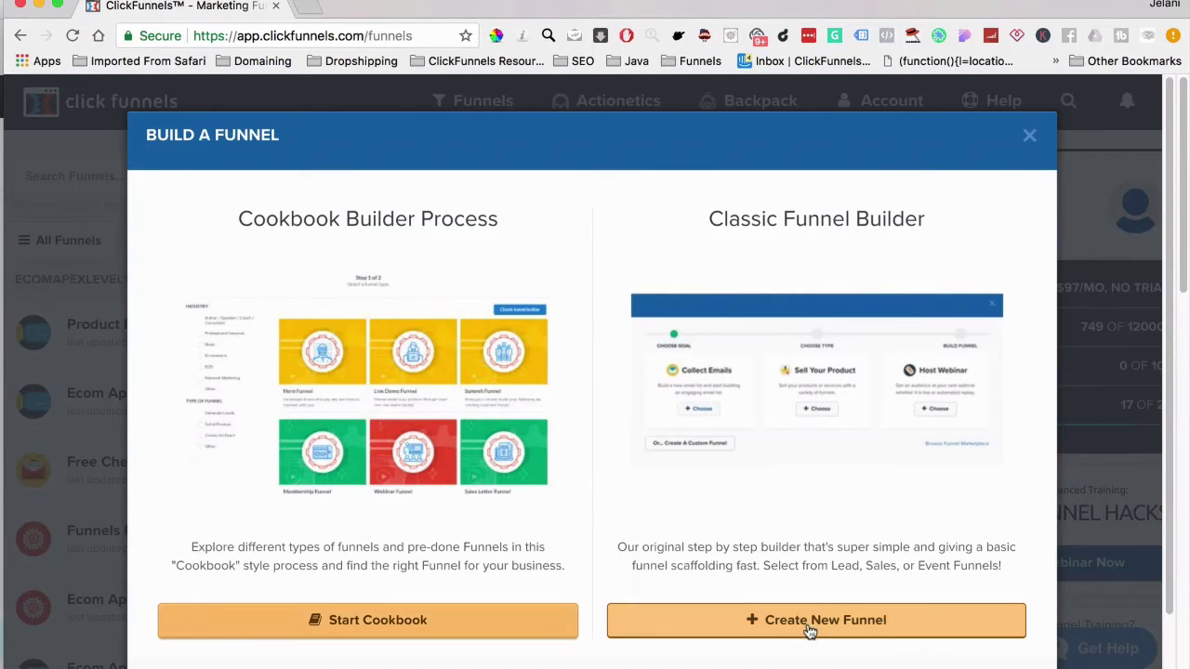
click(810, 627)
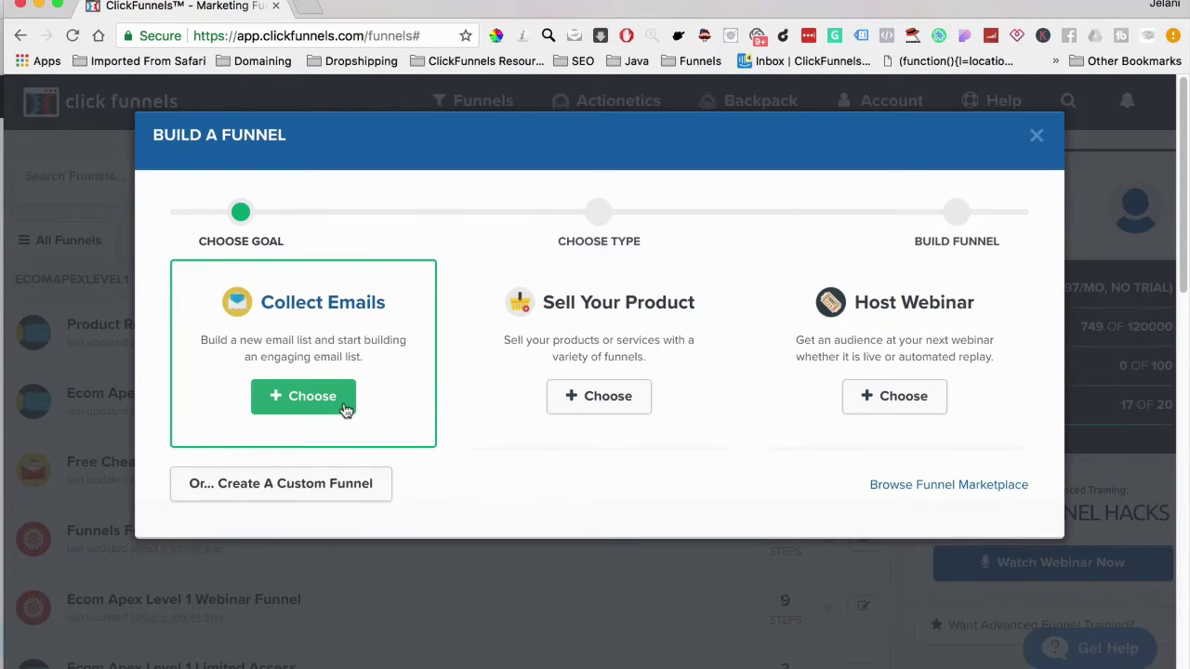
click(345, 410)
text(Demo OP)
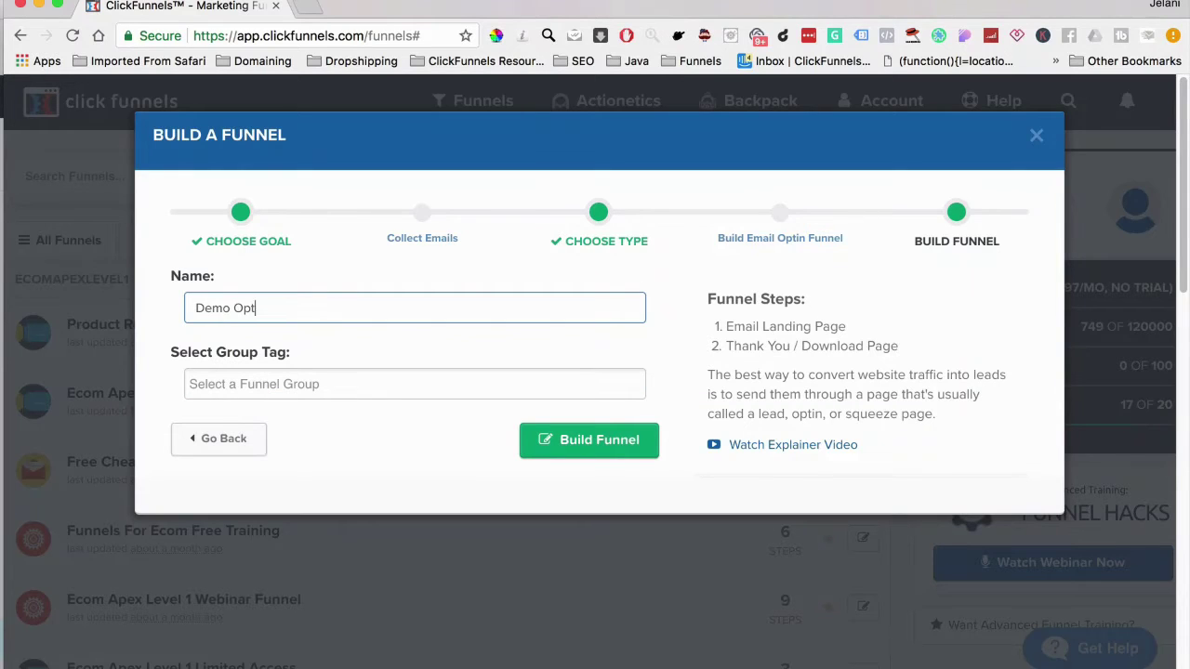
click(597, 446)
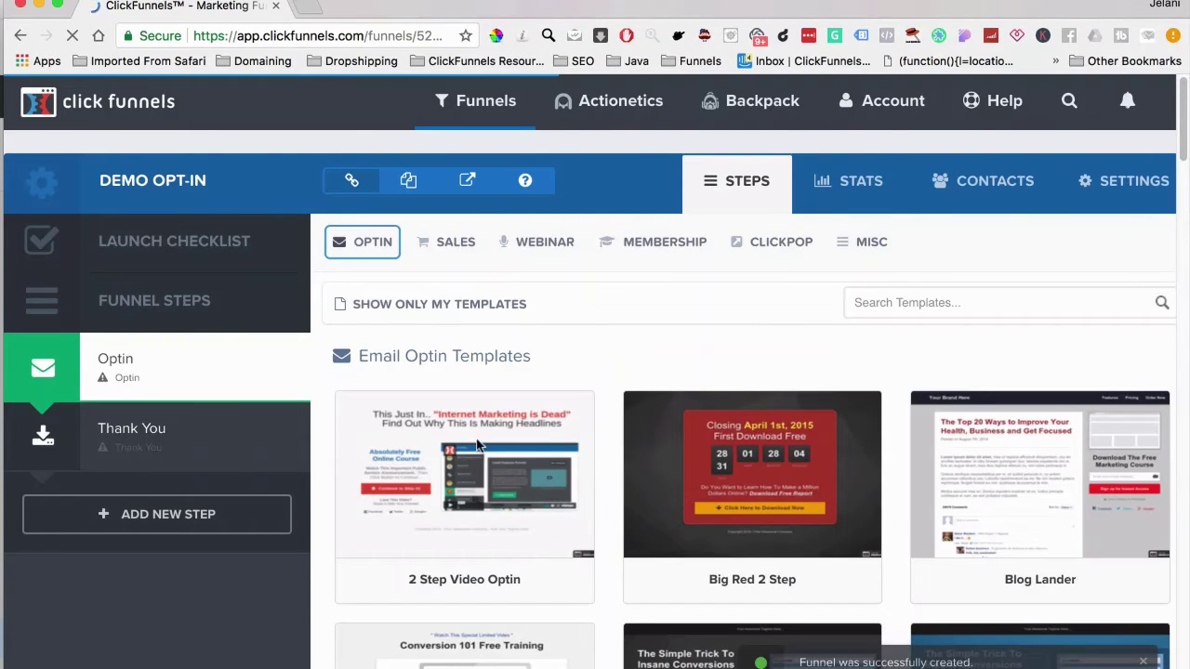
Browse the Email Optin templates and select Super Clean Optin for the Optin step
mouse_move(505, 499)
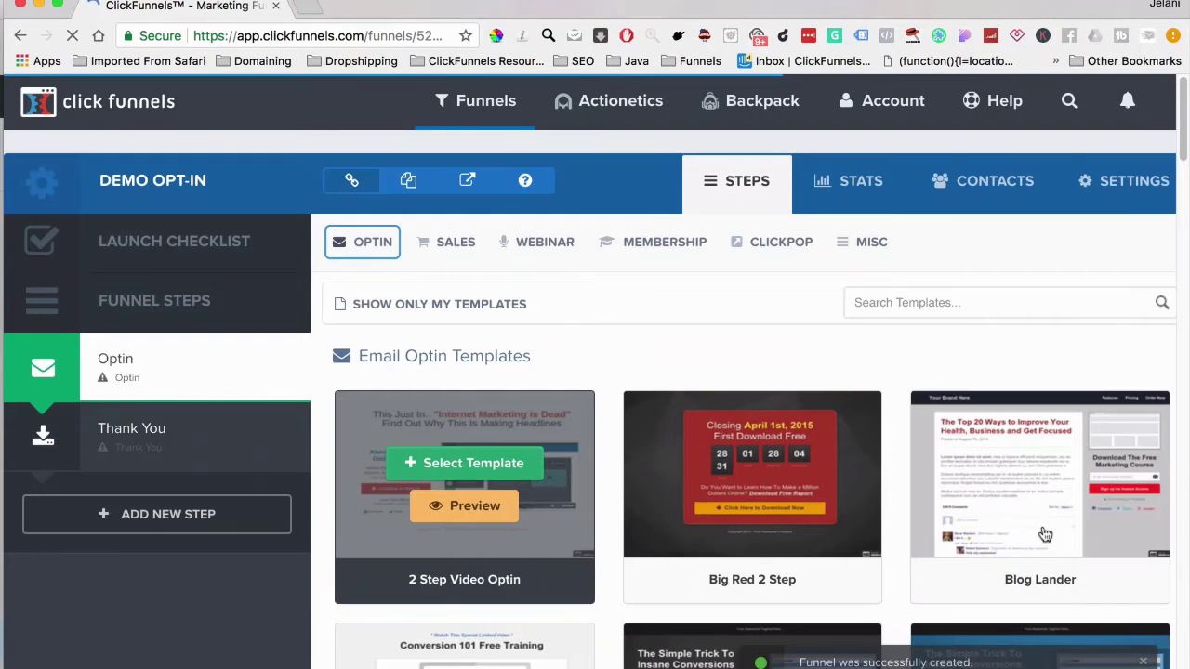
scroll(1045, 535, down, 5)
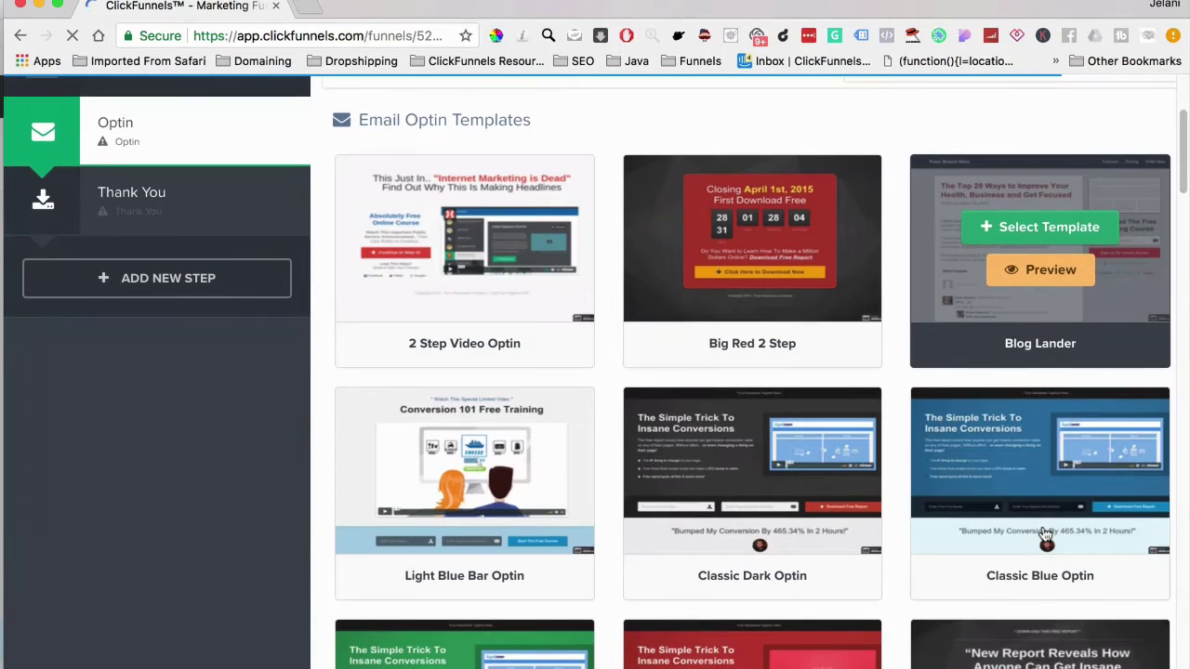
scroll(641, 436, down, 10)
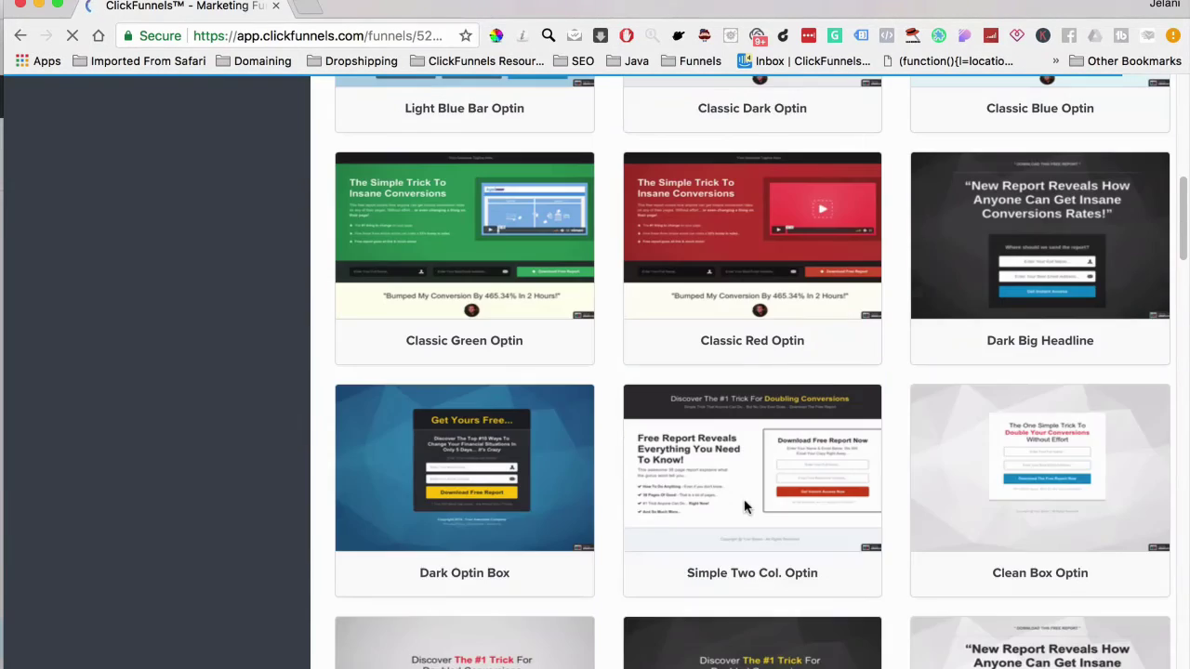
scroll(743, 506, down, 10)
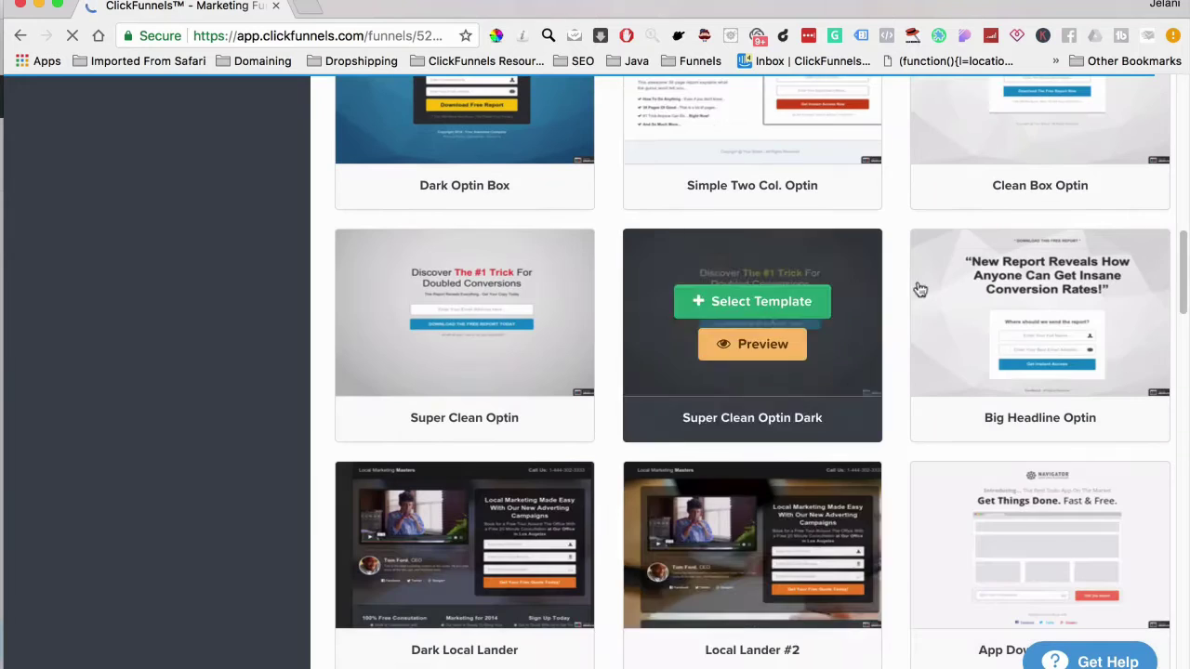
scroll(1005, 218, up, 5)
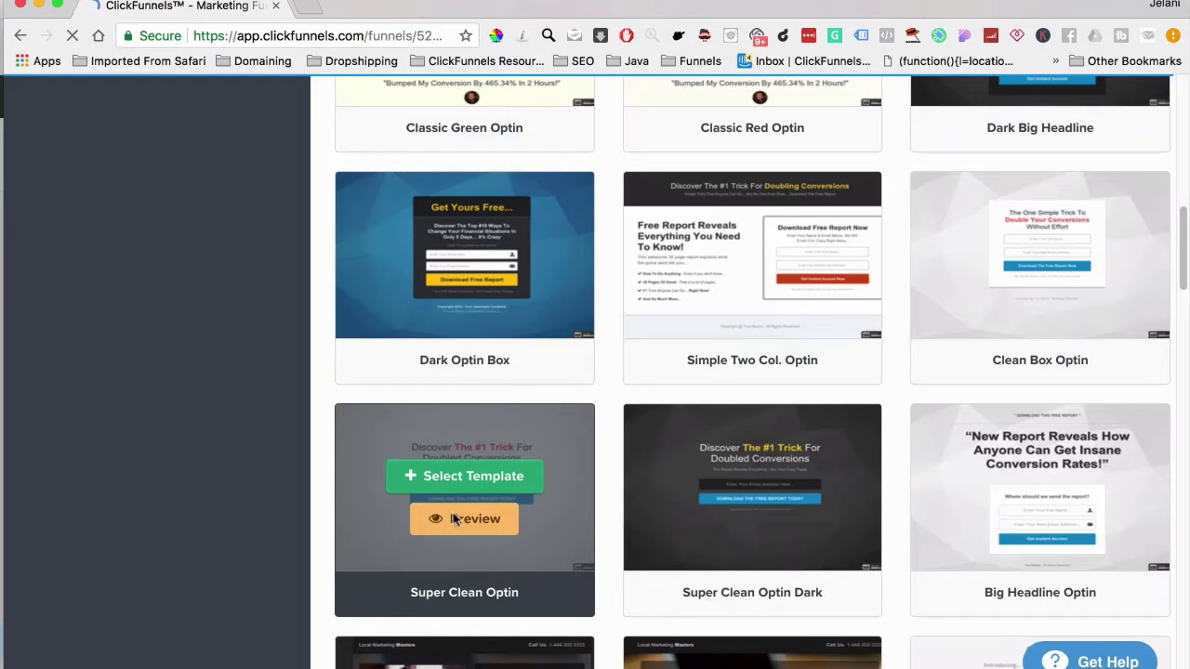
scroll(459, 524, up, 10)
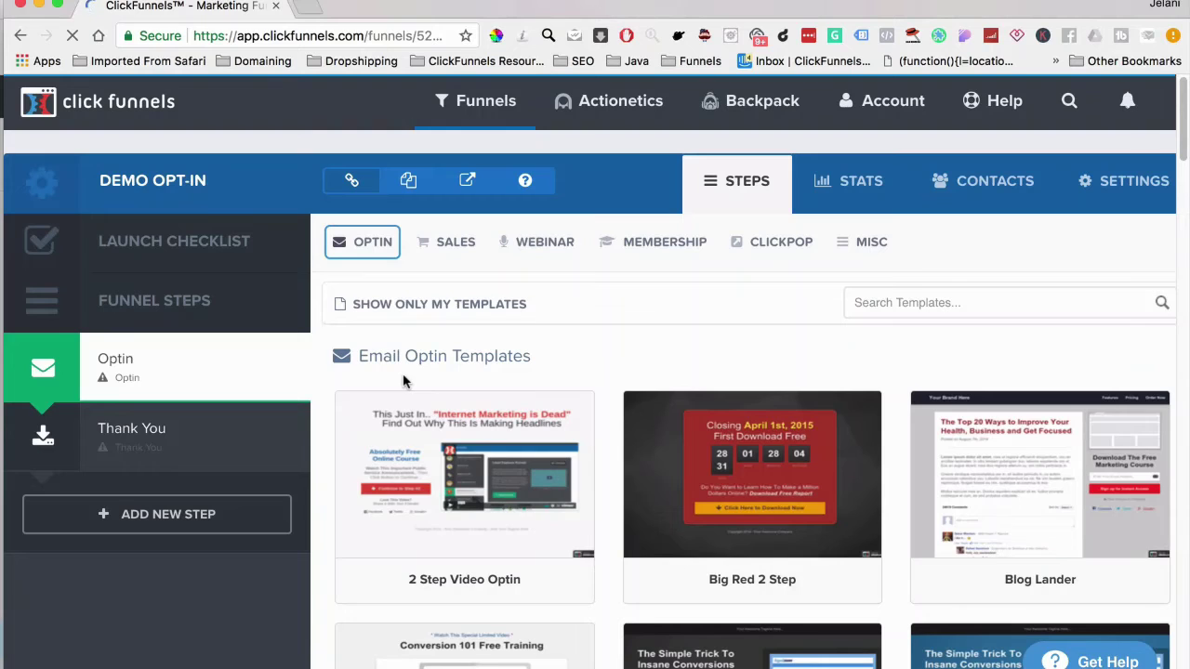
mouse_move(458, 257)
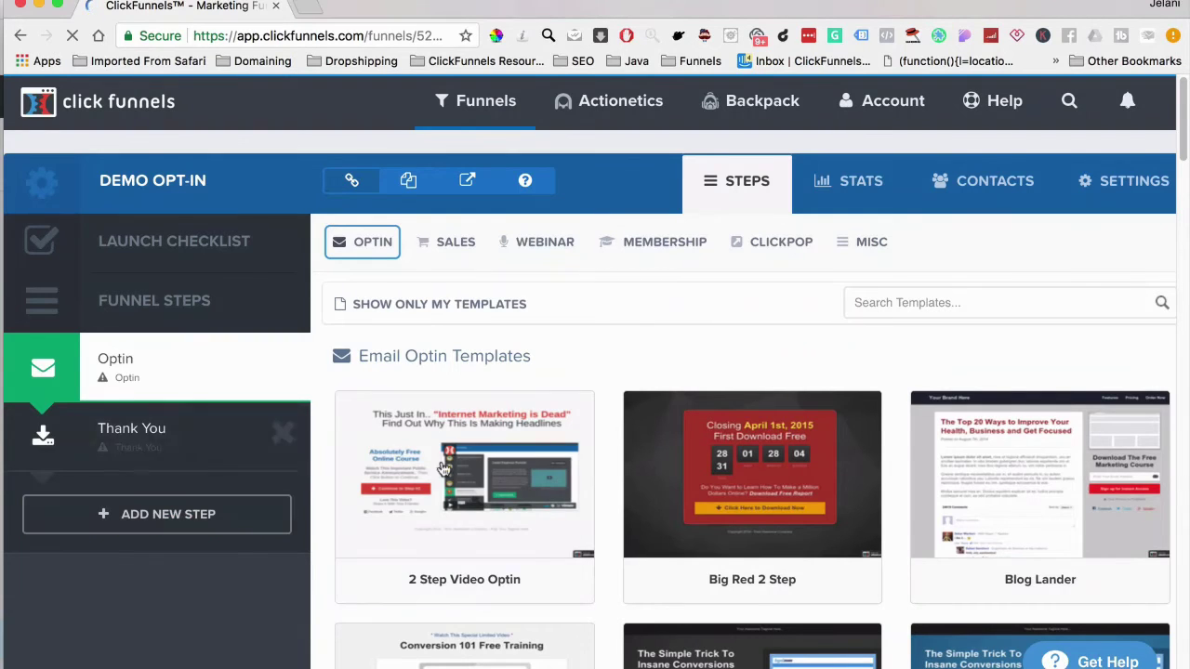
mouse_move(455, 411)
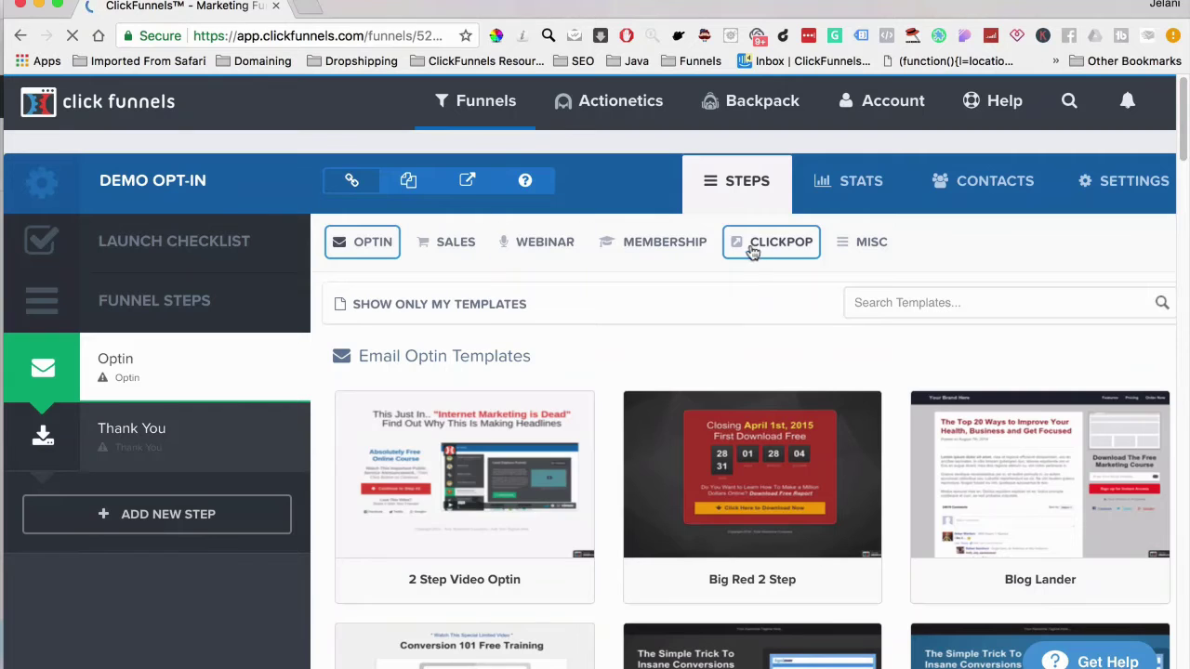
scroll(575, 585, down, 10)
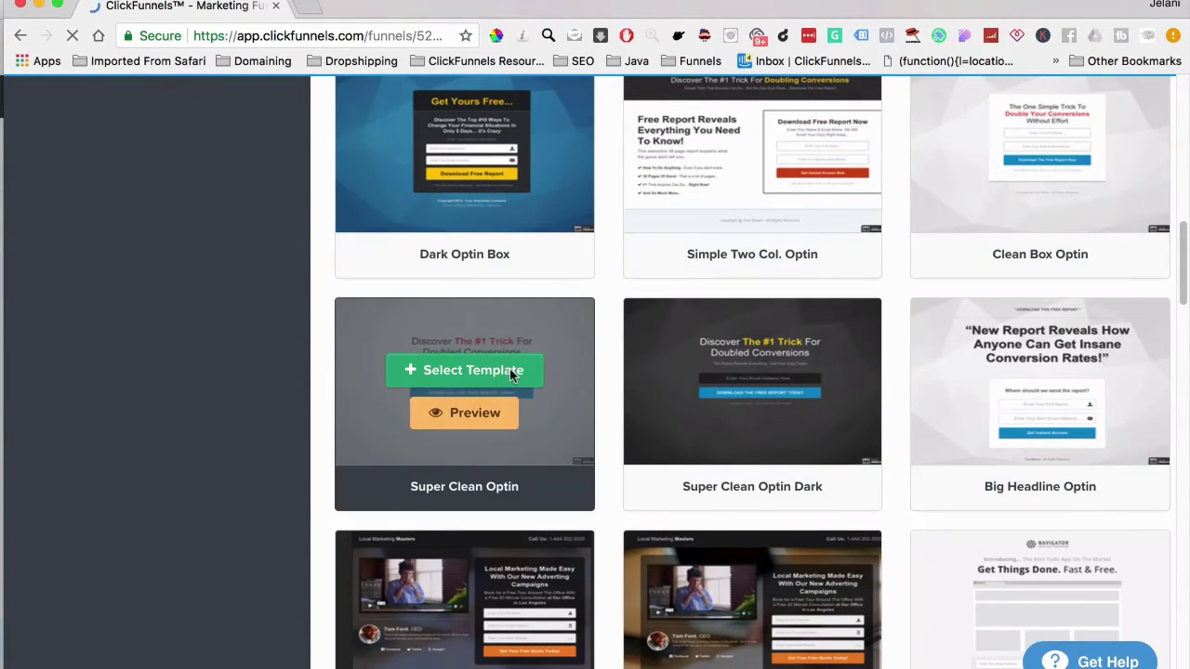
click(509, 371)
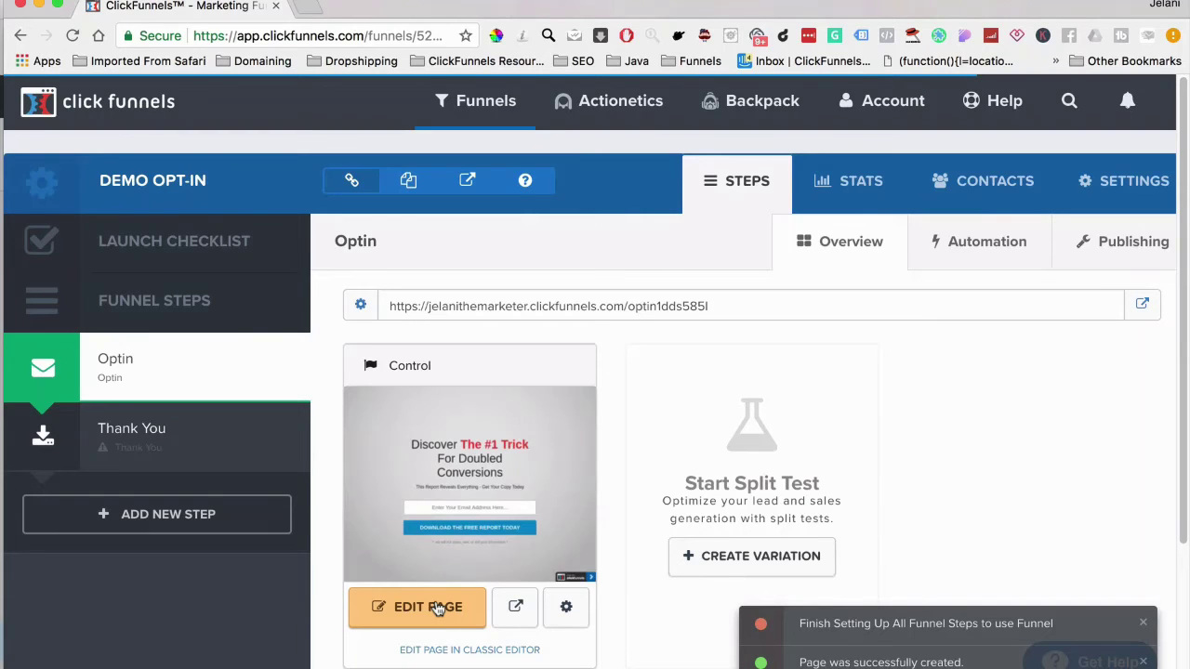
Open the Control variation's Super Clean Optin page in the page editor
click(437, 607)
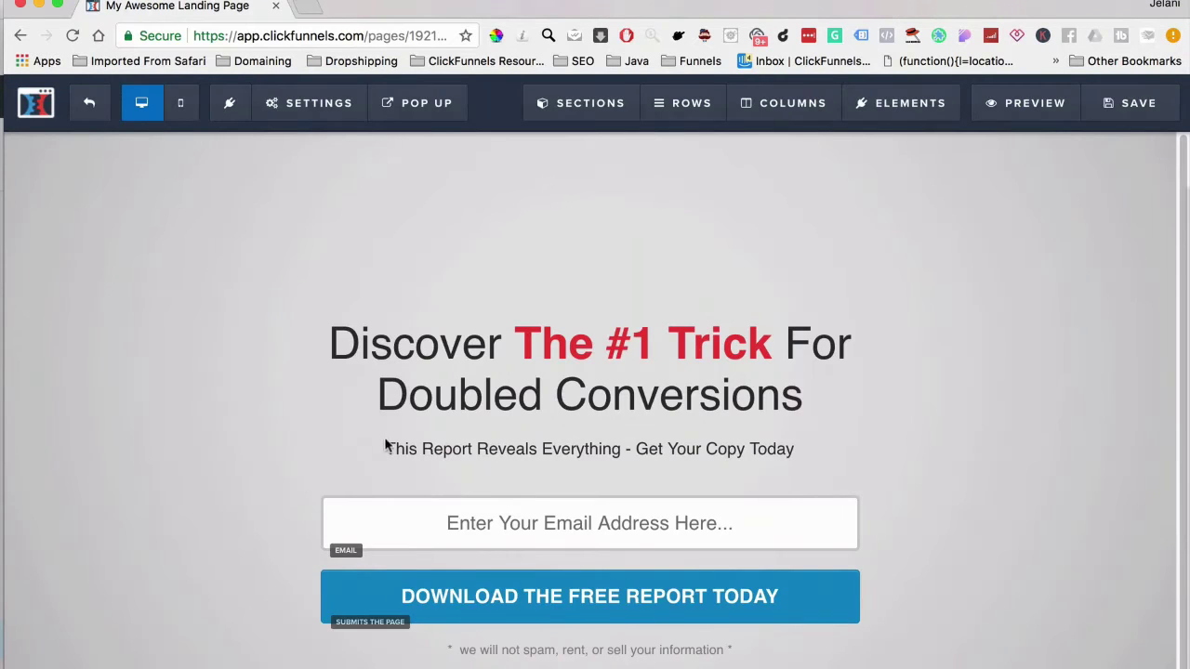
Set the page integration to ActiveCampaign, action Add To List, list Demo List
click(293, 102)
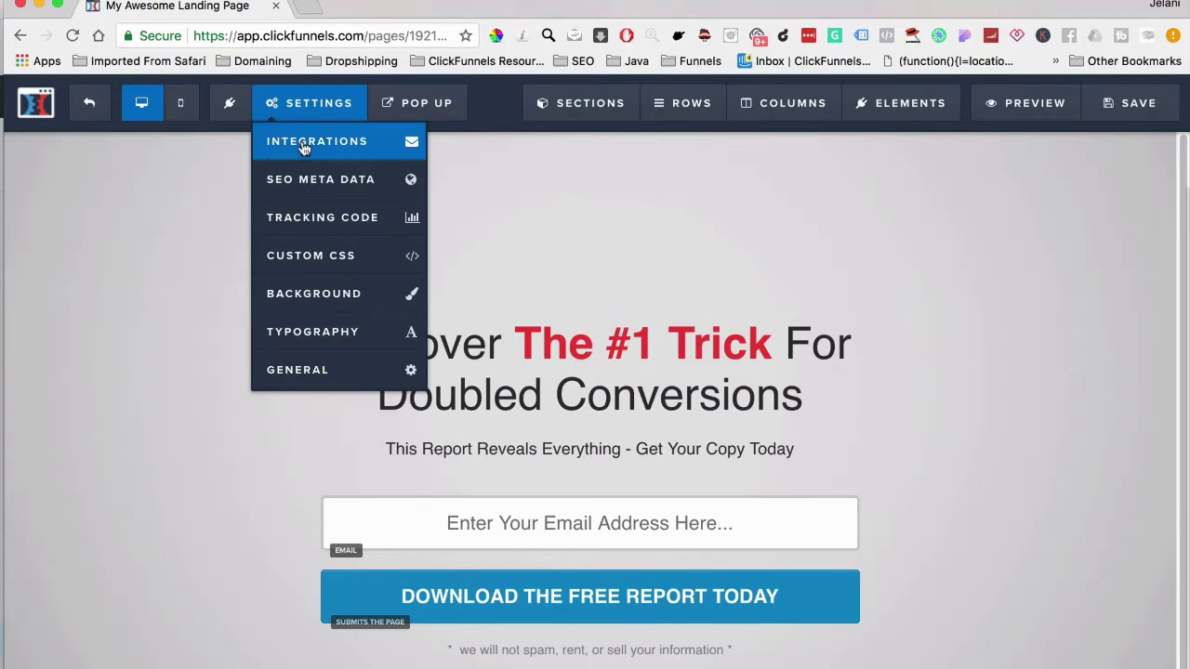
click(303, 149)
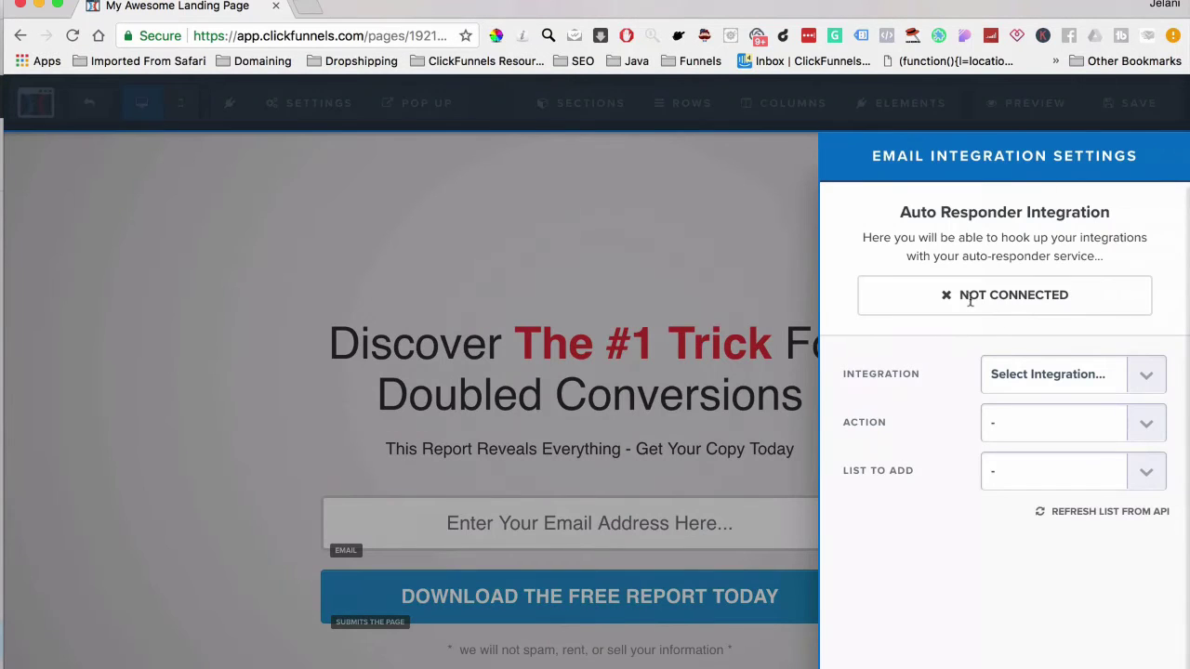
click(1039, 378)
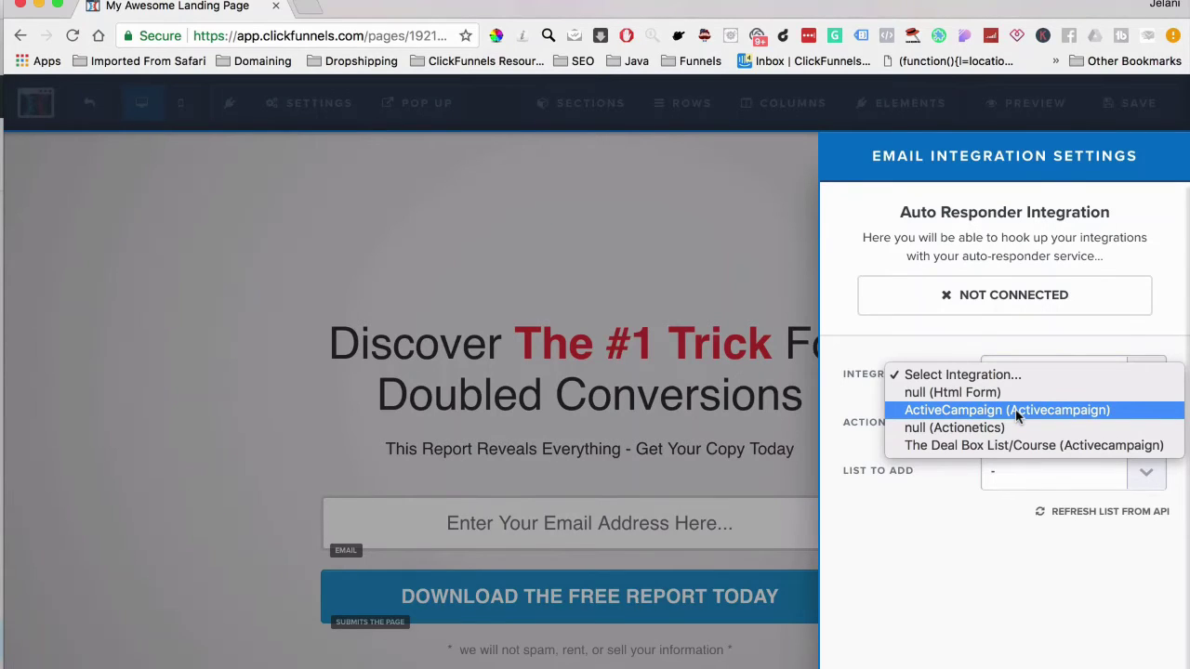
click(968, 414)
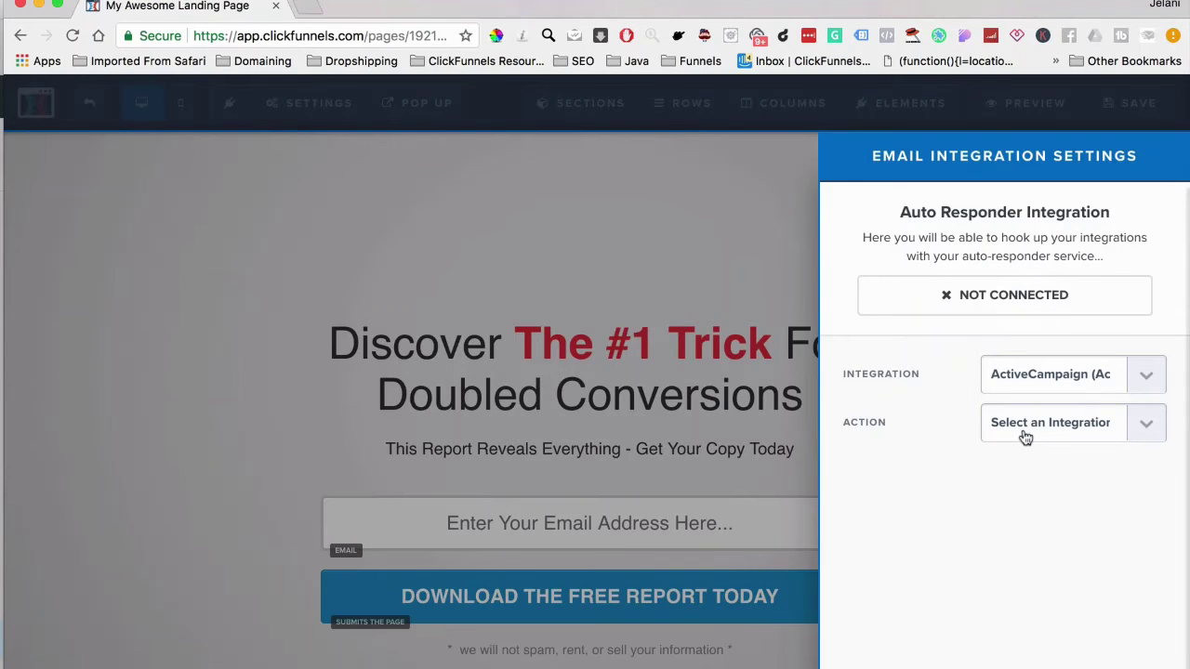
click(1025, 435)
click(1022, 441)
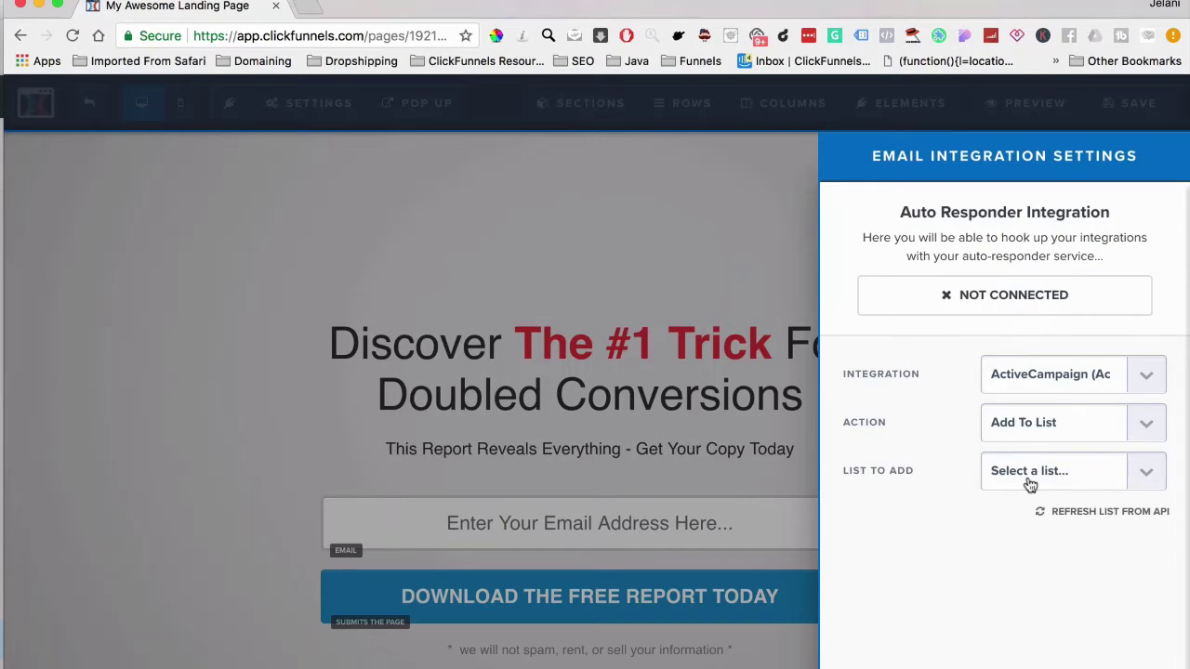
click(1030, 484)
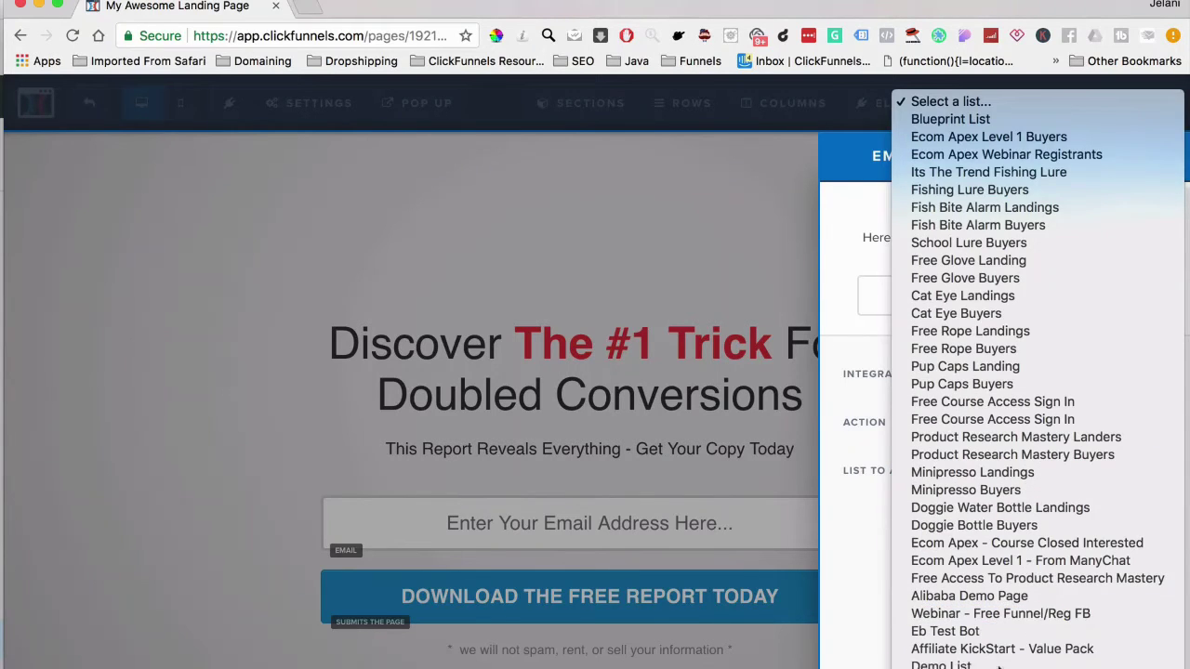
click(996, 661)
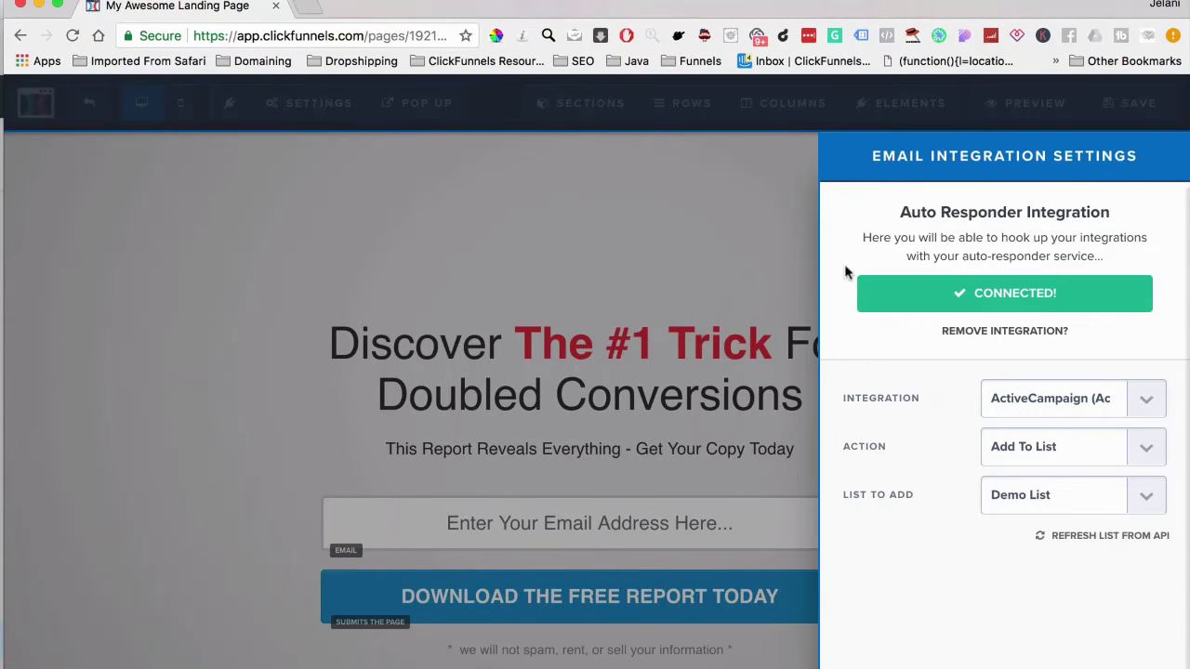
click(319, 103)
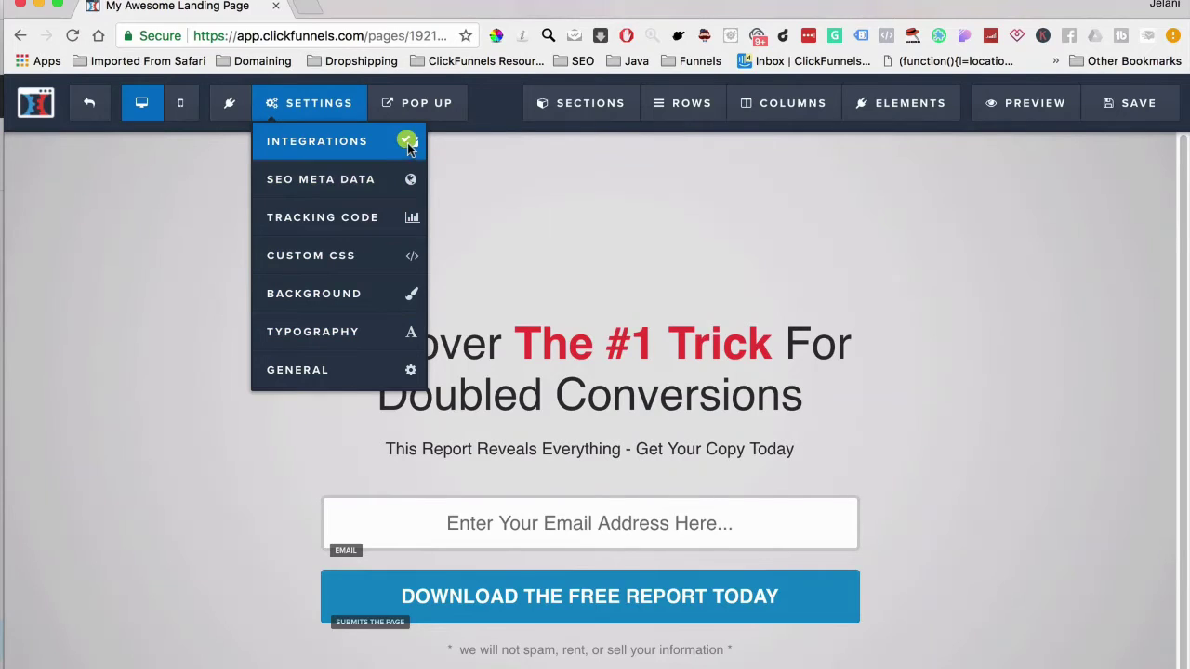
Confirm the Download button's action is Submit Form and close its settings
mouse_move(318, 102)
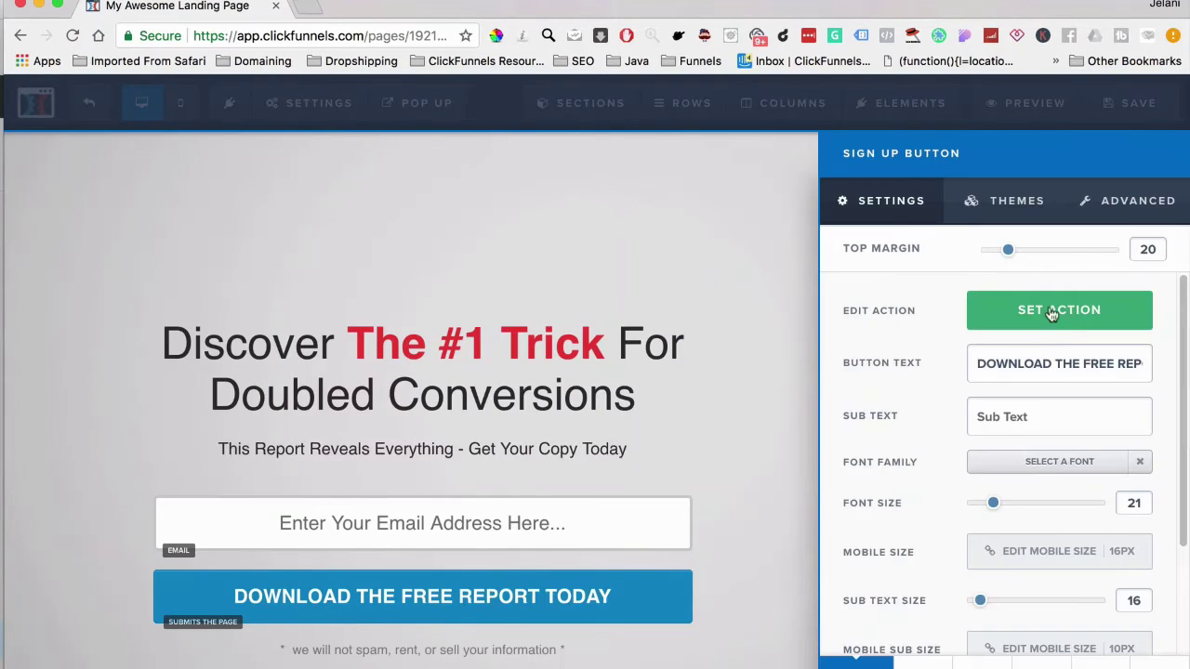
click(1046, 319)
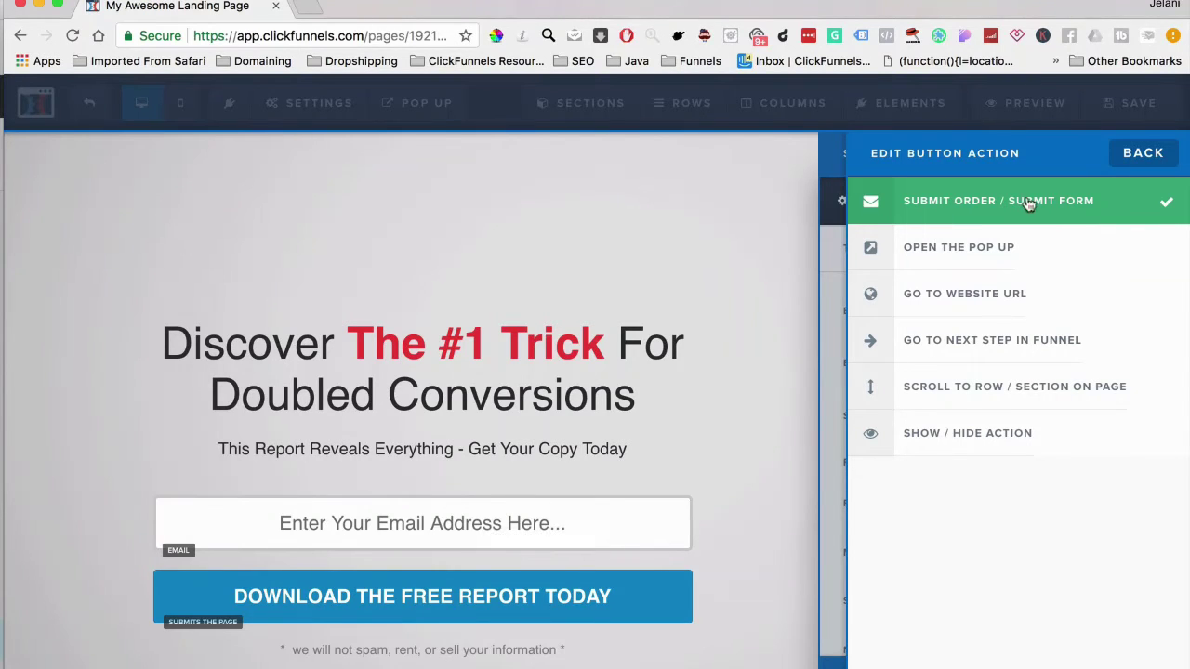
click(741, 297)
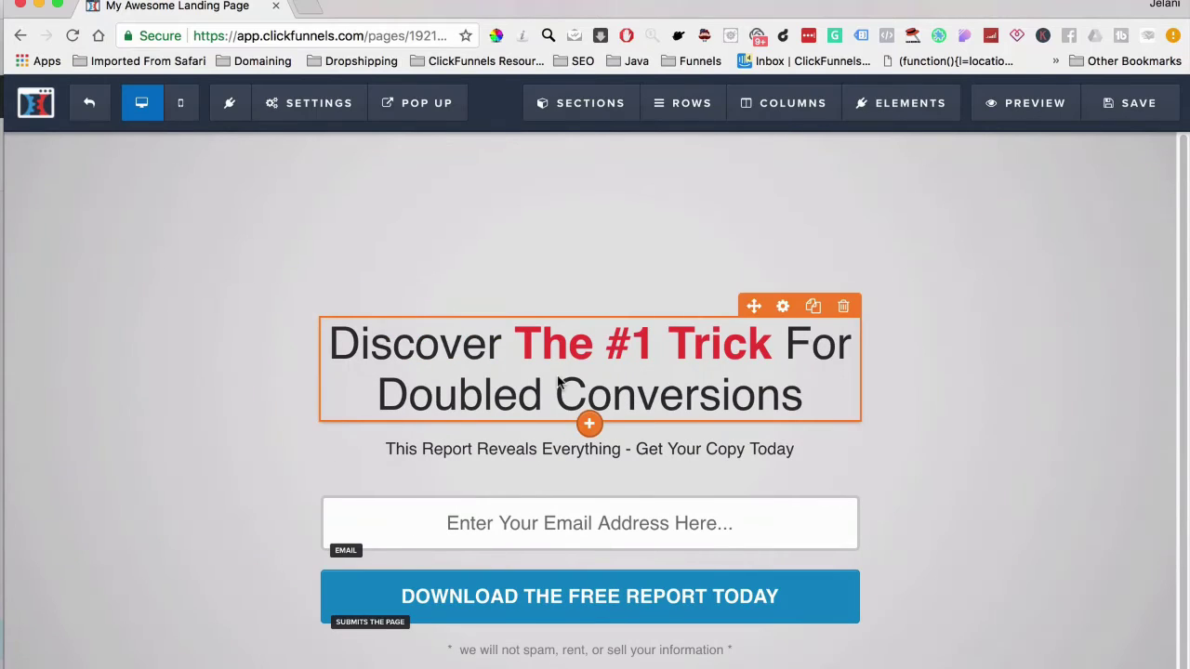
Make the headline's bold words teal (#42b99f) and save the page
click(558, 382)
click(846, 304)
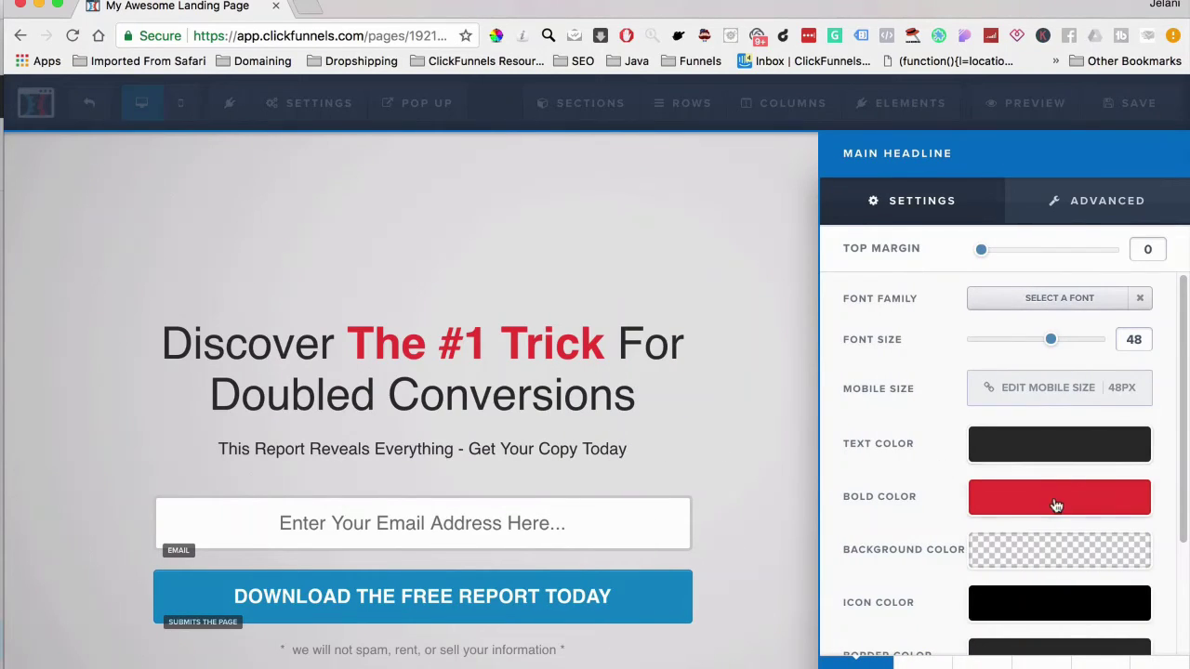
click(1056, 505)
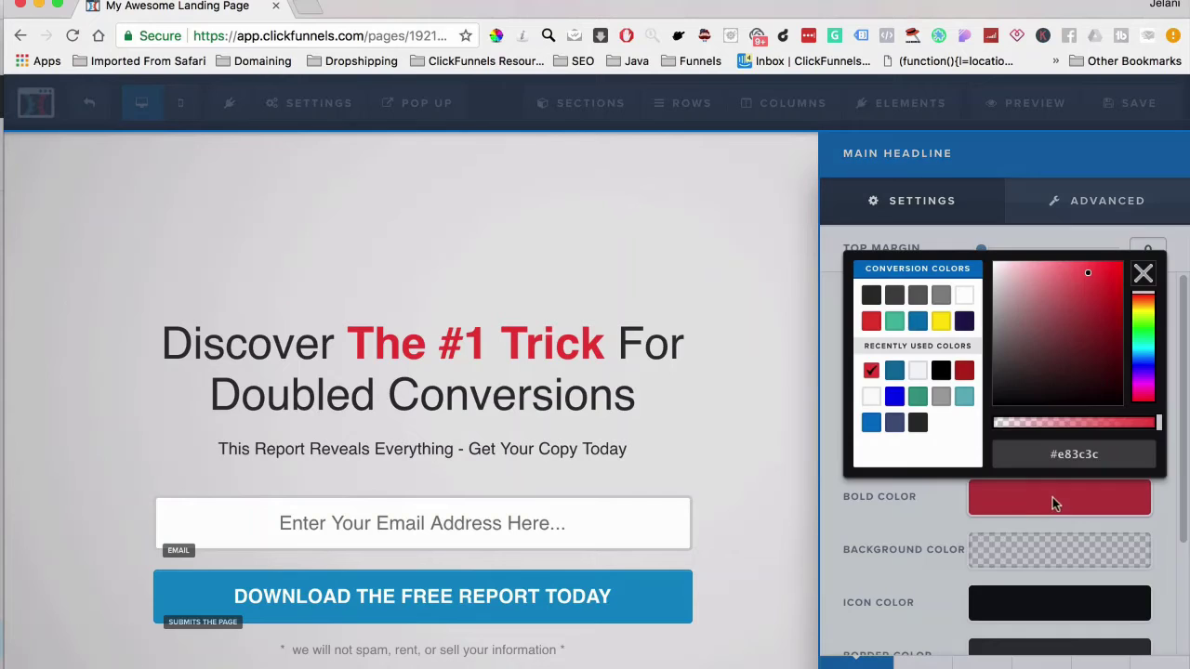
click(896, 325)
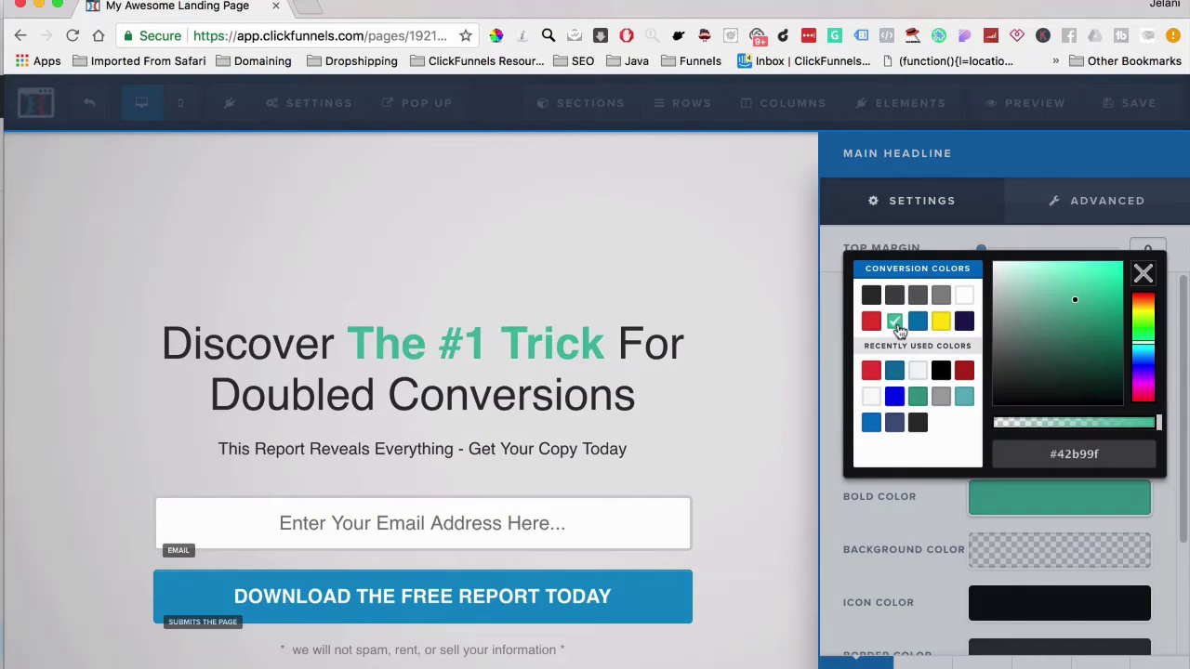
click(992, 526)
click(757, 373)
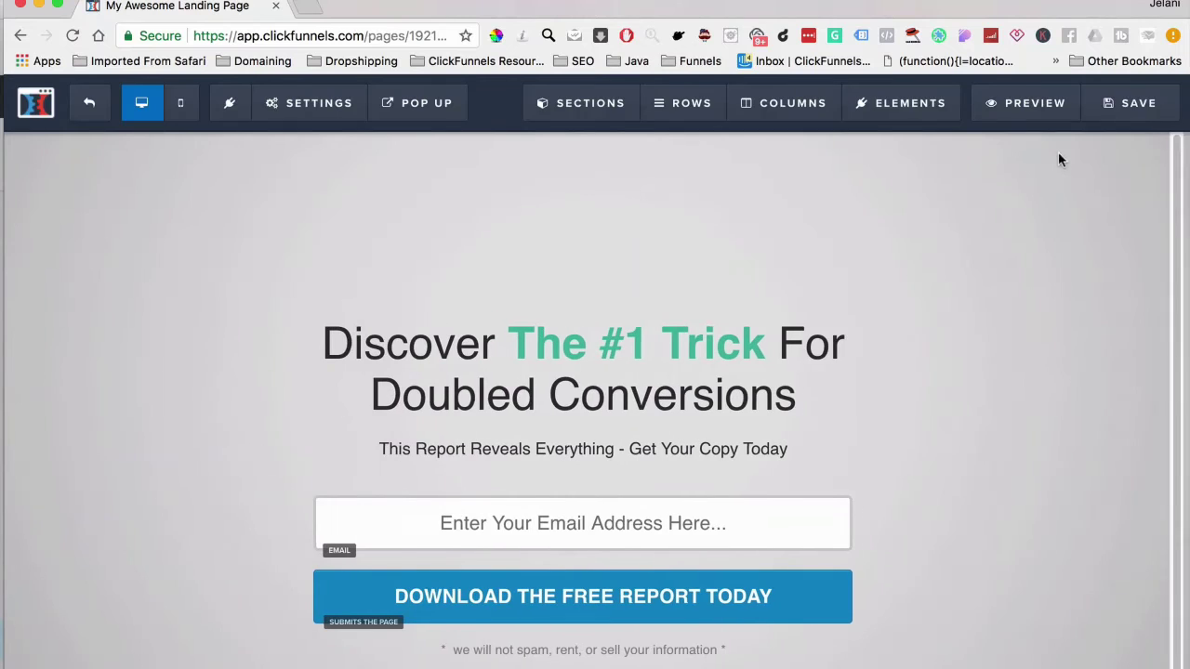
click(1146, 105)
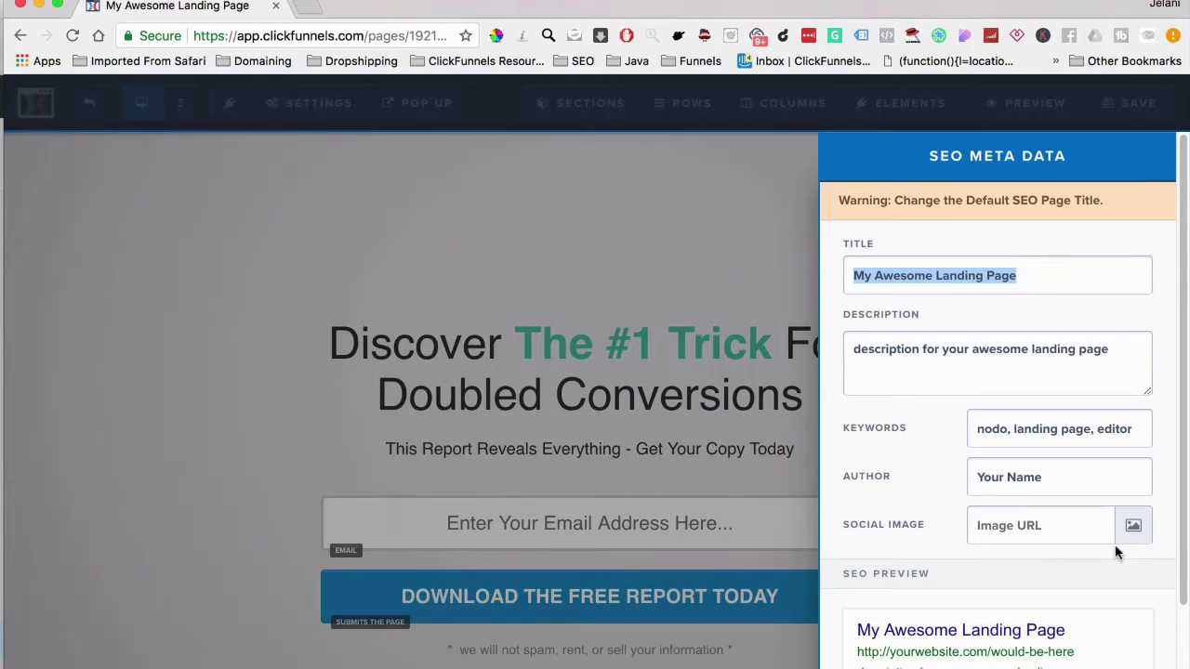
Dismiss the SEO Meta Data panel, save the page again, and preview it on mobile
click(561, 382)
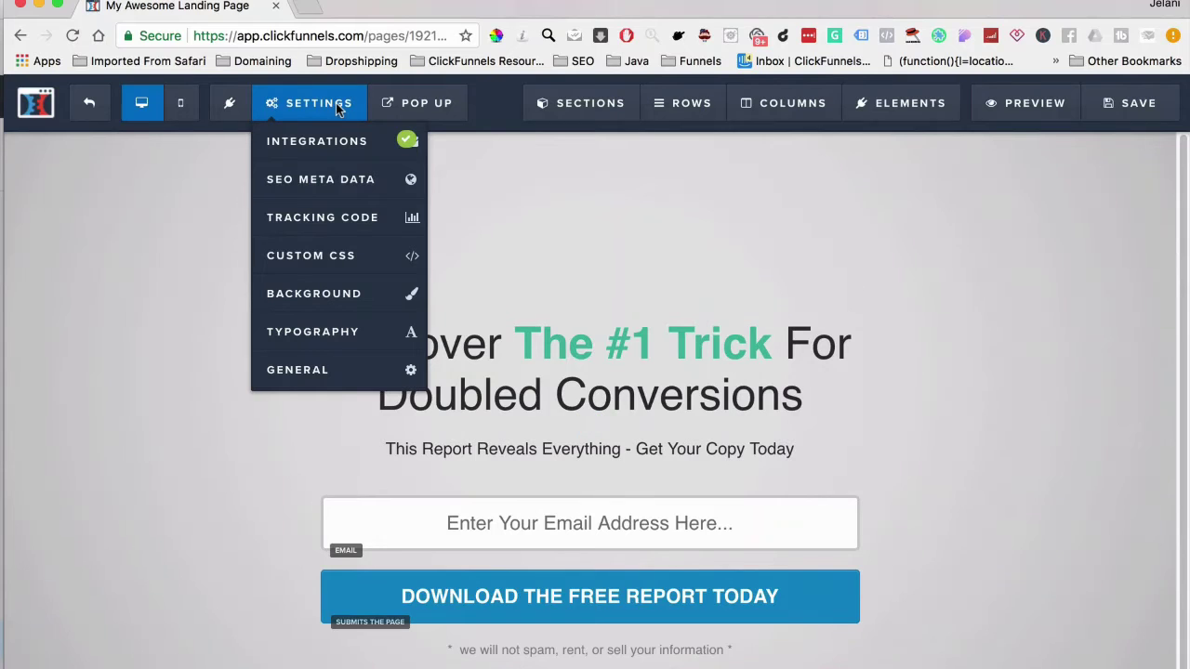
click(356, 188)
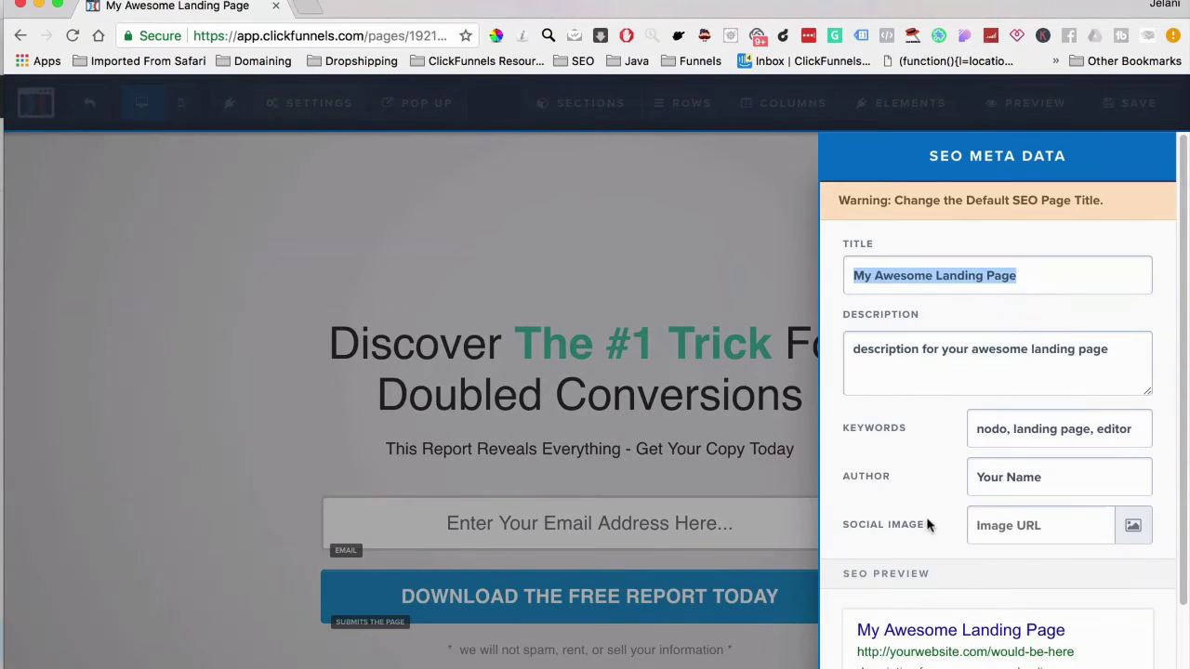
click(678, 417)
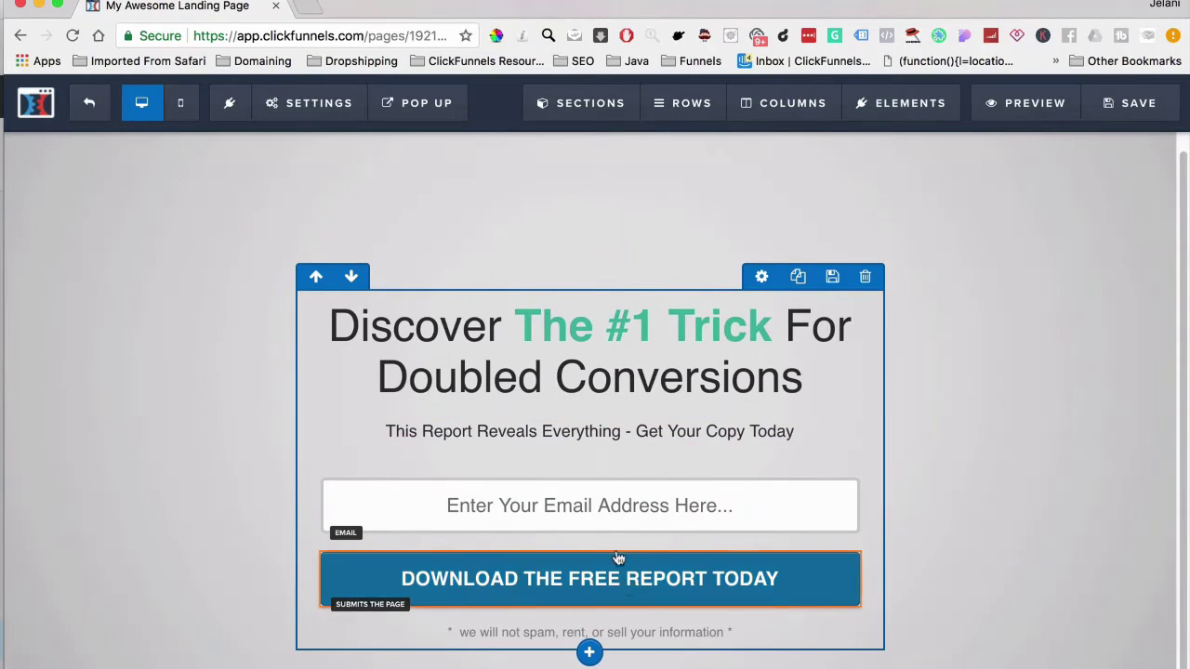
click(1109, 109)
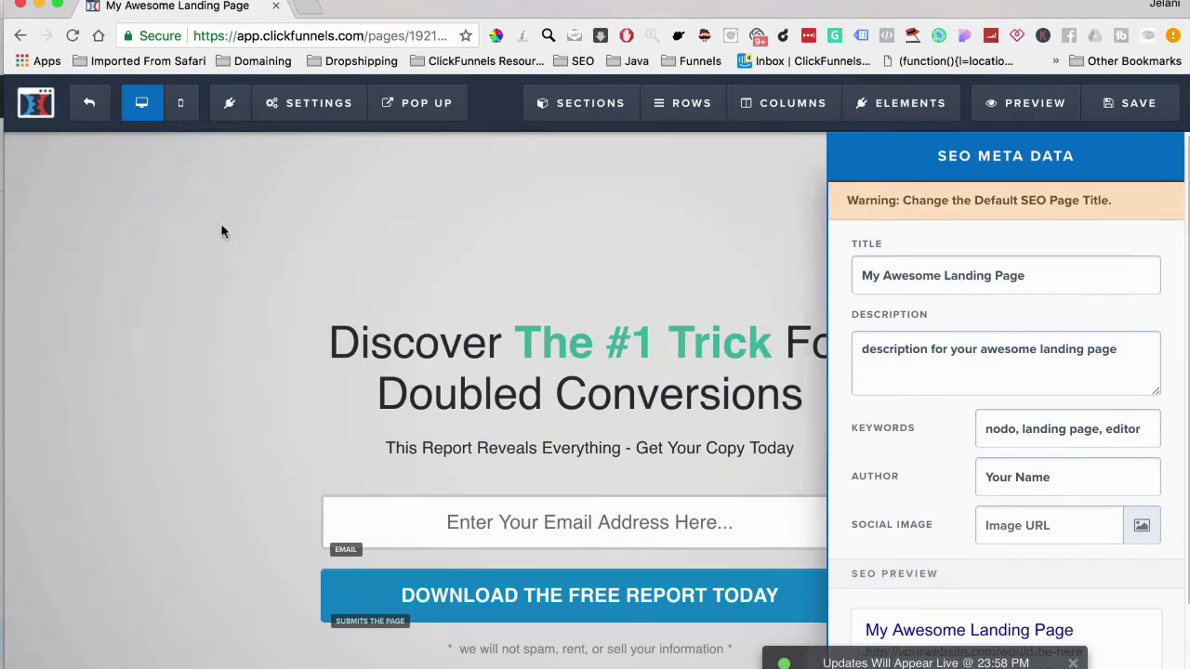
click(220, 223)
click(181, 112)
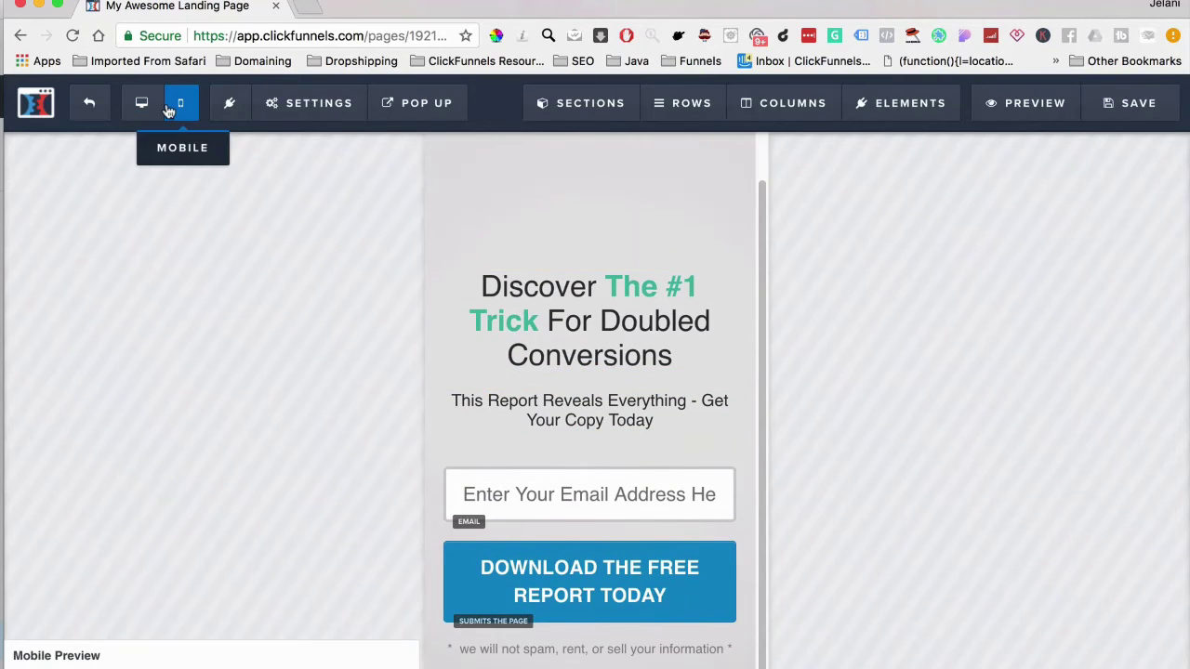
Switch back to desktop view and clone the optin section directly below the original
click(141, 105)
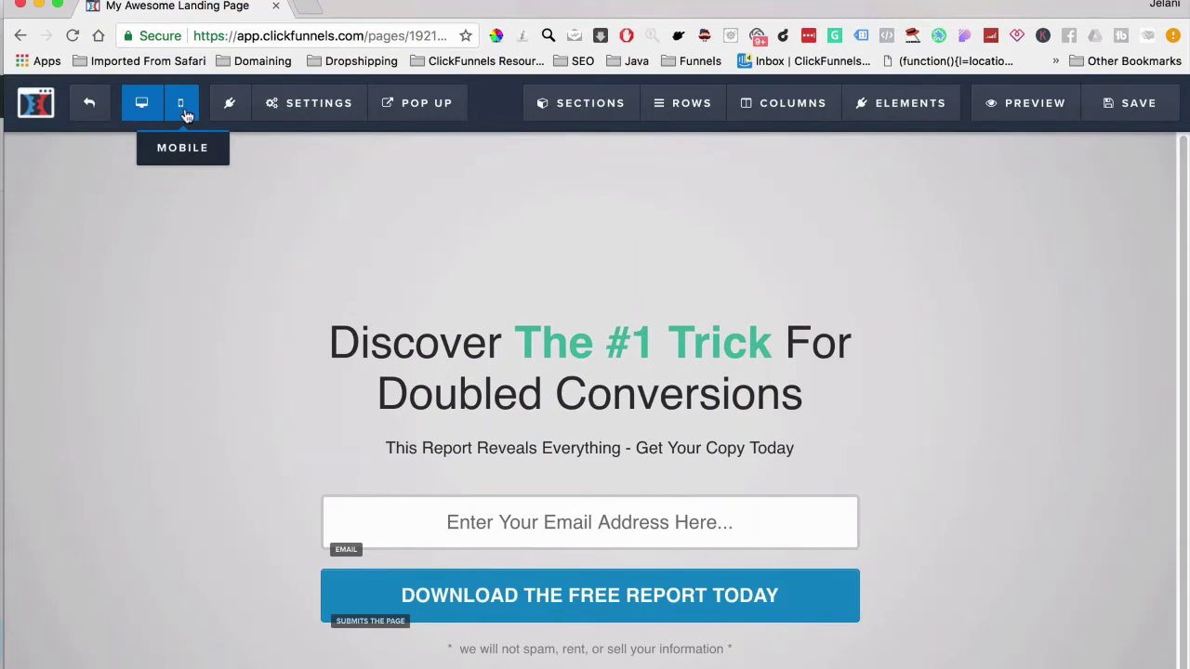
click(180, 103)
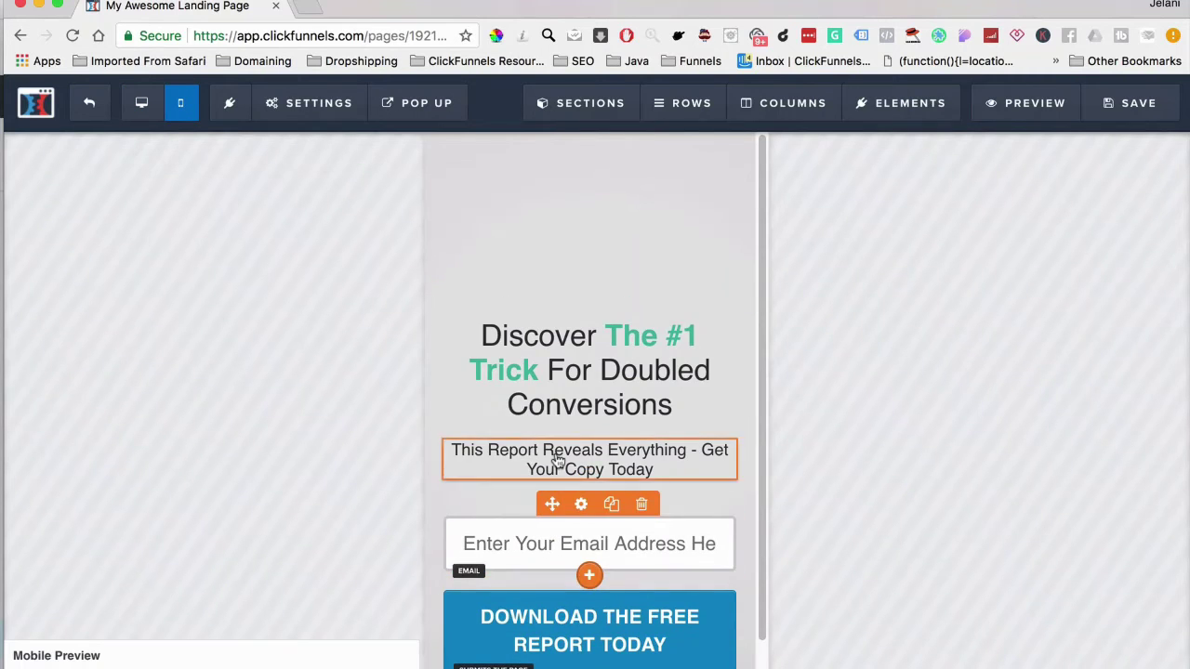
click(141, 105)
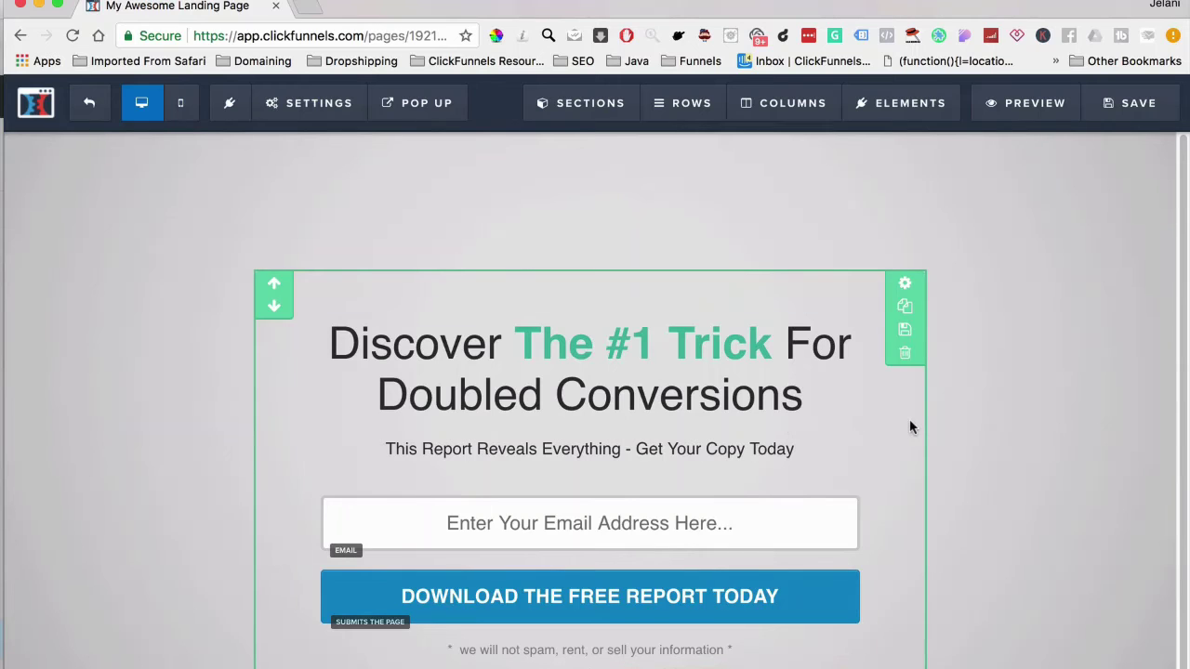
click(902, 312)
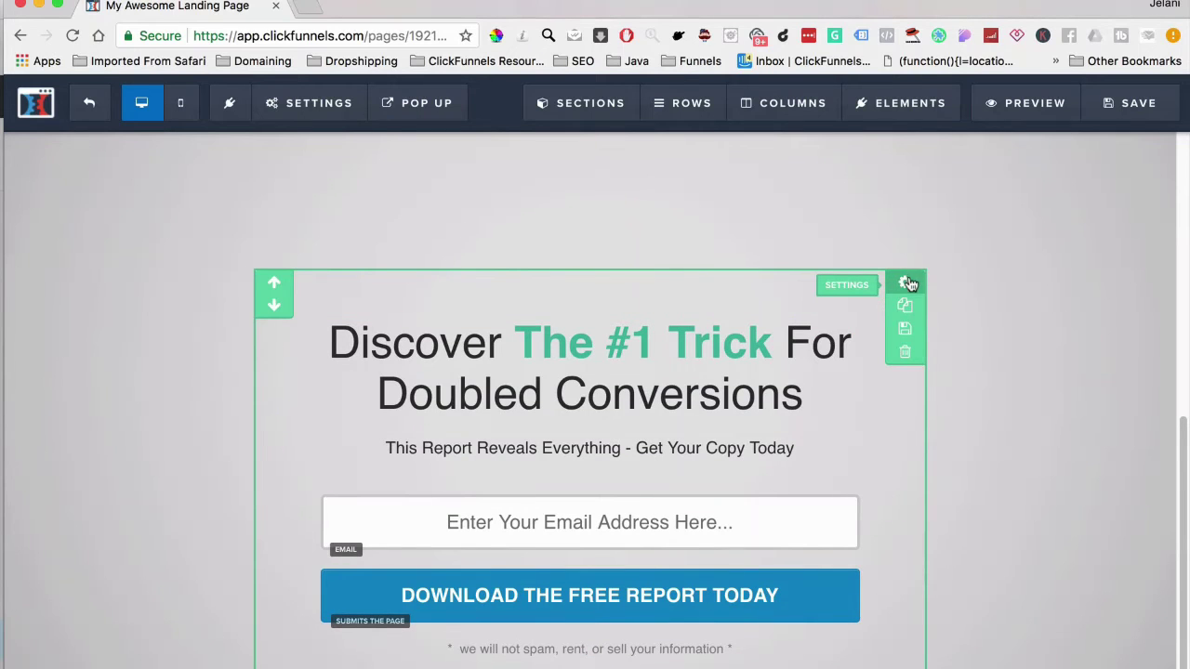
scroll(909, 289, up, 5)
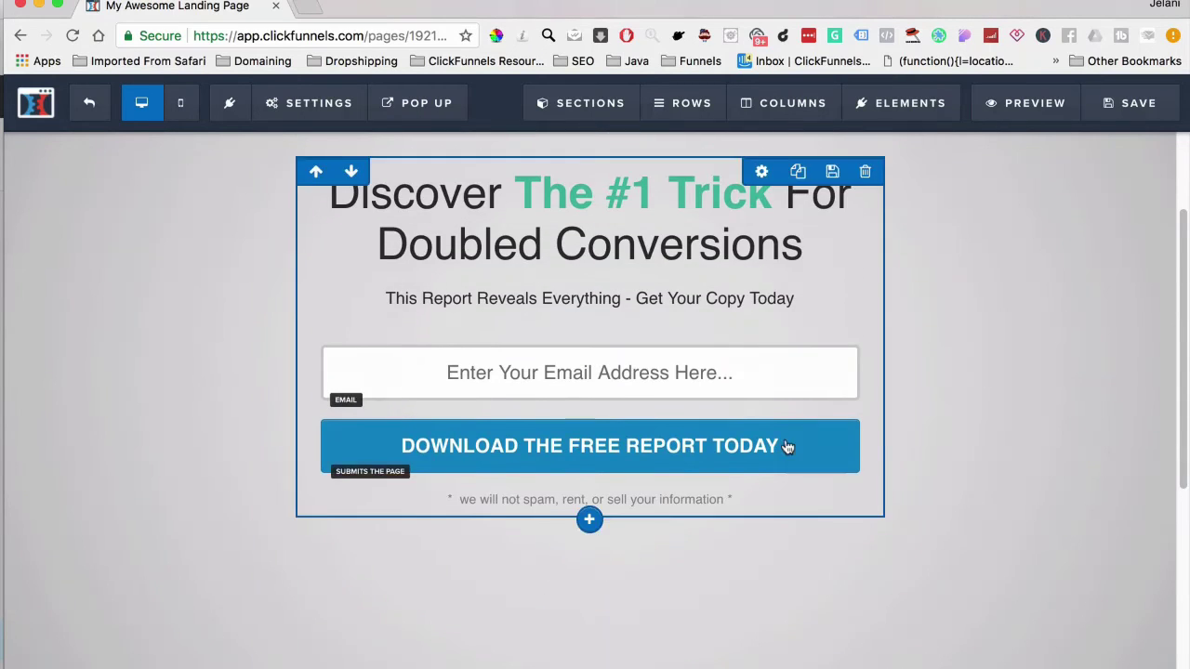
scroll(883, 456, down, 4)
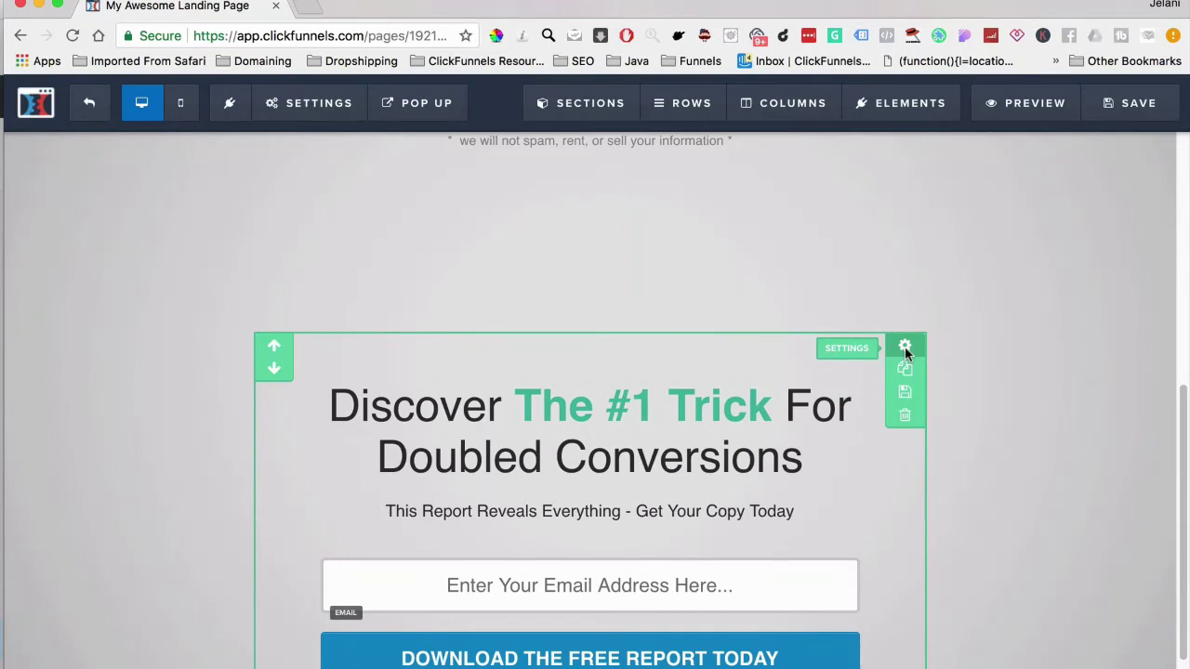
Set the cloned optin section to Mobile Only and the original to Desktop Only
click(905, 348)
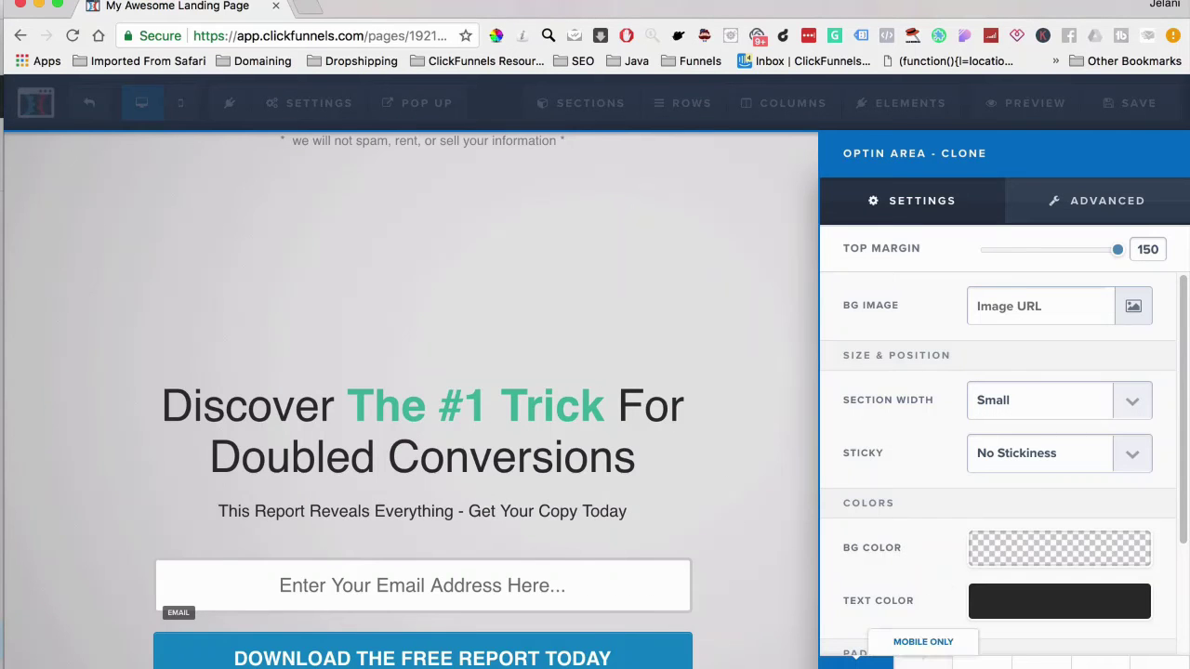
click(923, 641)
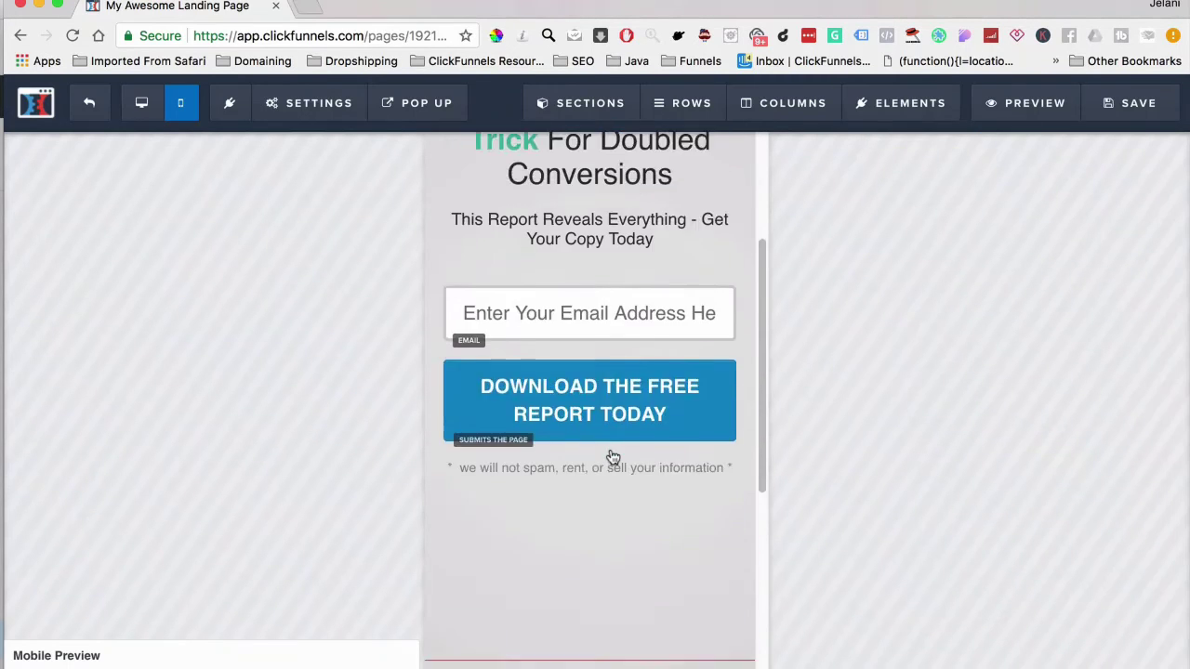
click(141, 103)
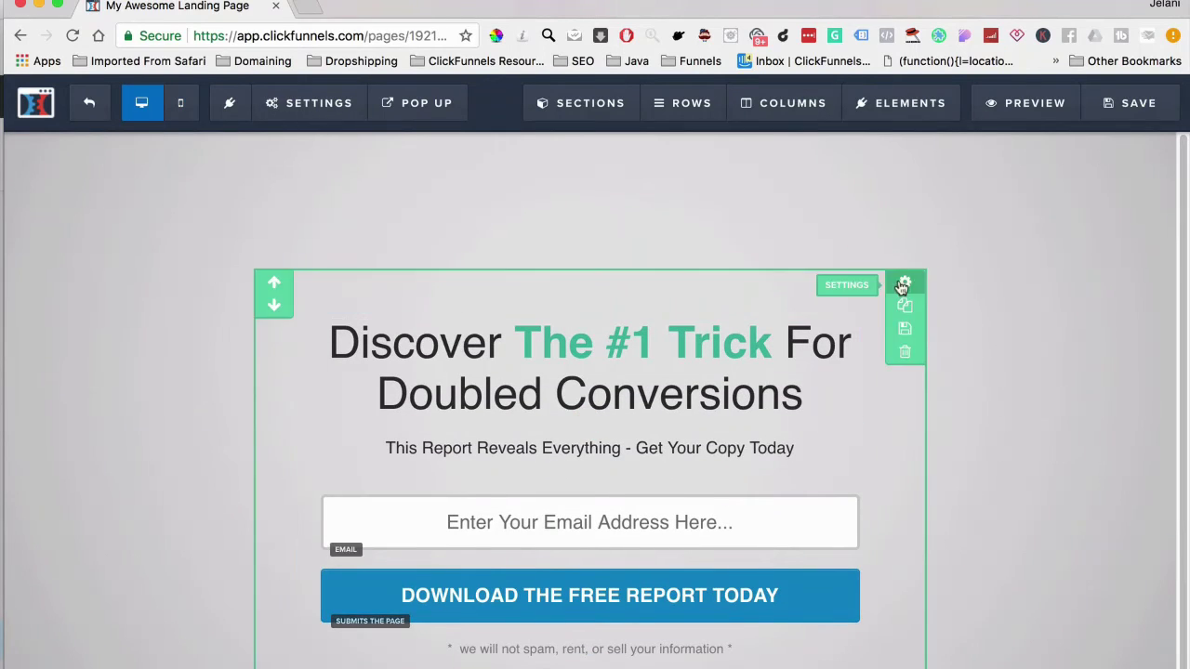
click(904, 317)
scroll(946, 539, down, 2)
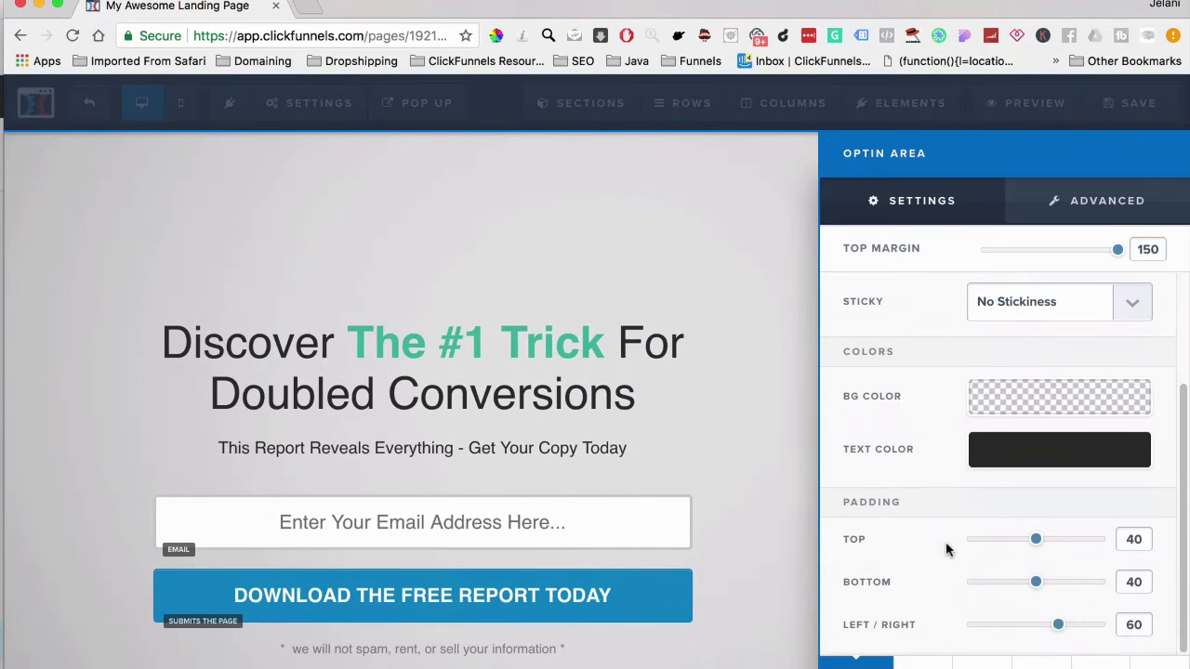
click(683, 416)
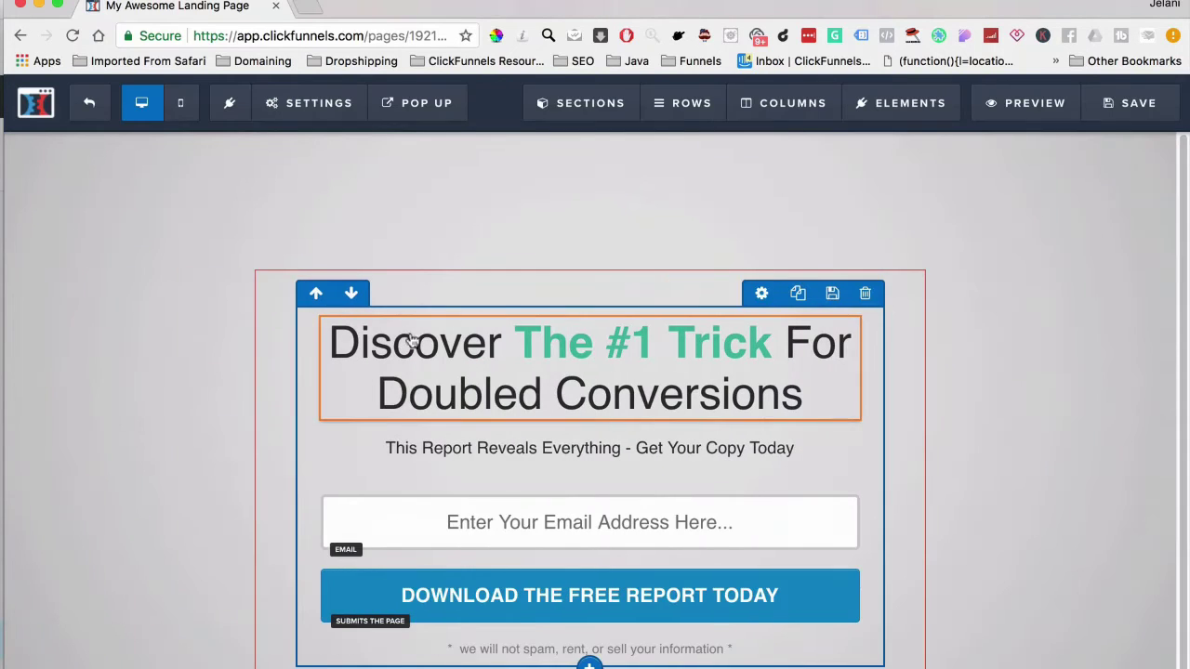
In mobile view, make the headline's bold words red and save the page
click(170, 111)
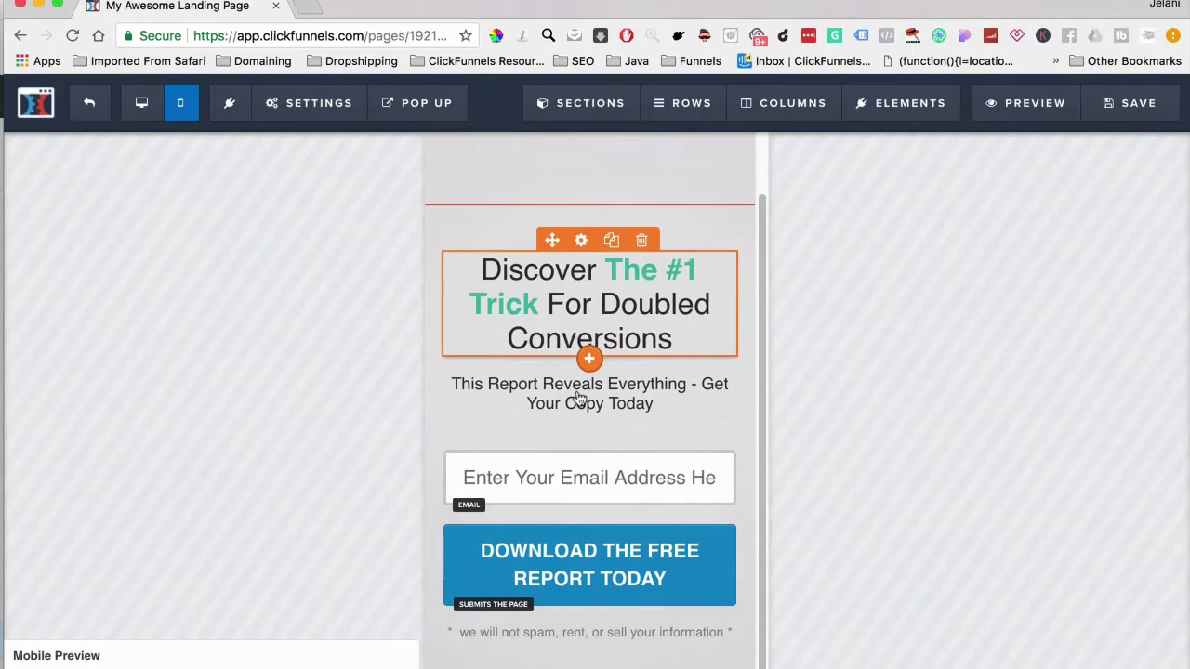
click(613, 300)
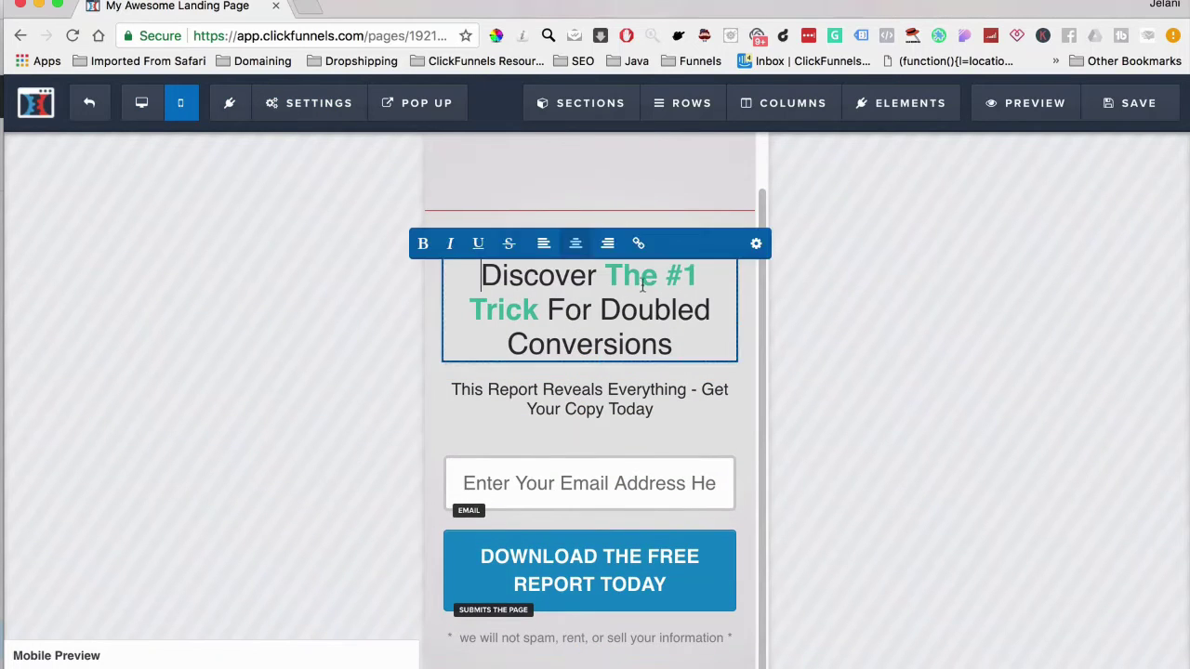
click(754, 261)
click(1025, 494)
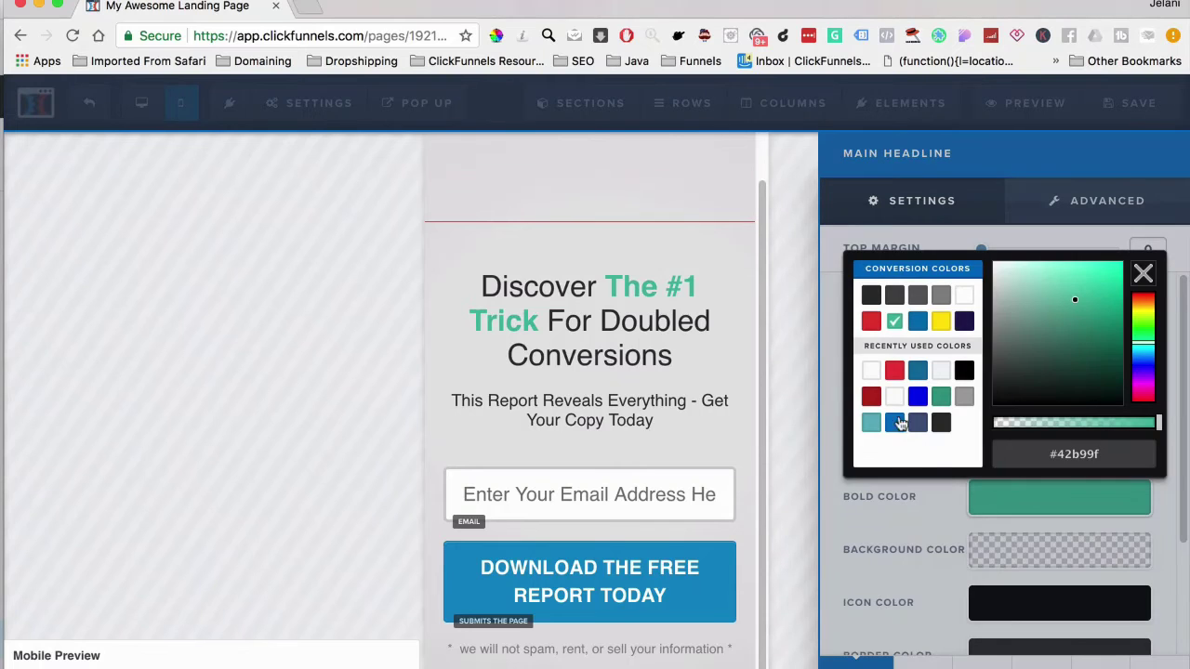
click(894, 371)
click(810, 261)
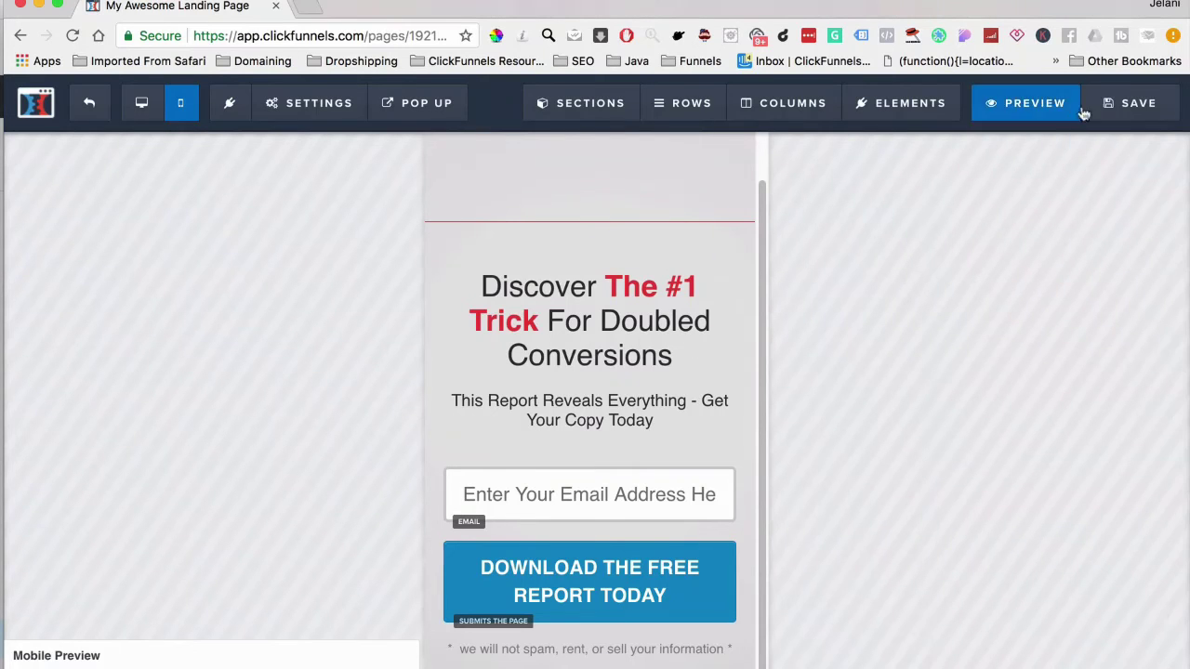
click(1115, 108)
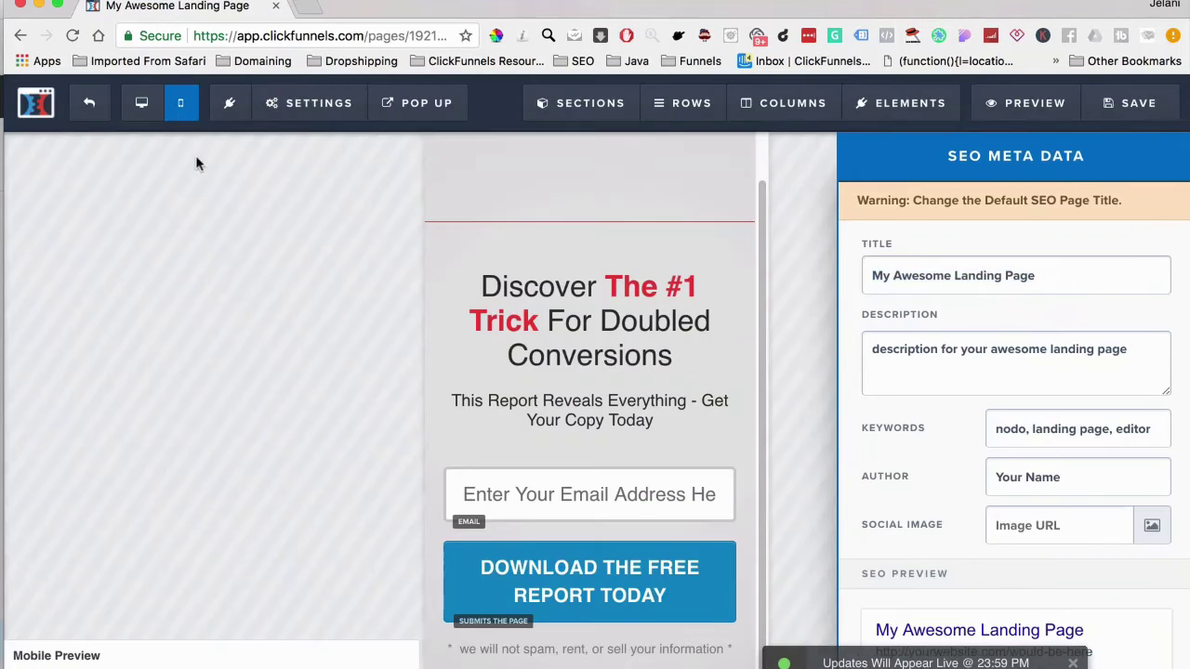
Compare the desktop and mobile headlines, then exit the editor to the funnel
click(141, 102)
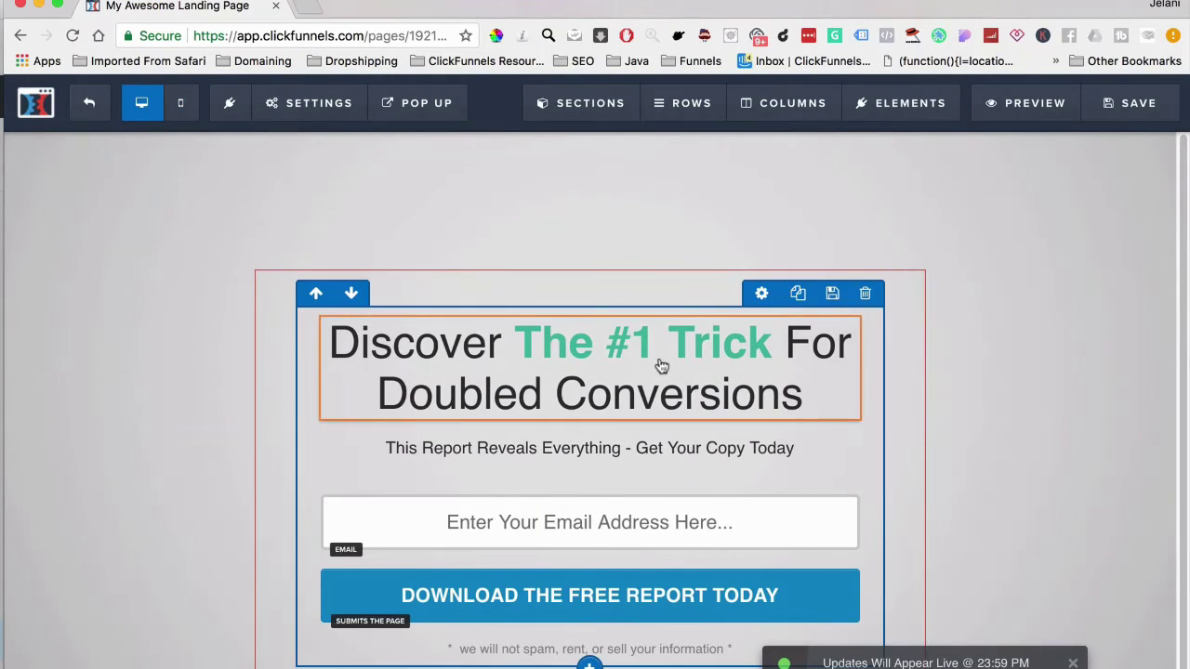
click(183, 105)
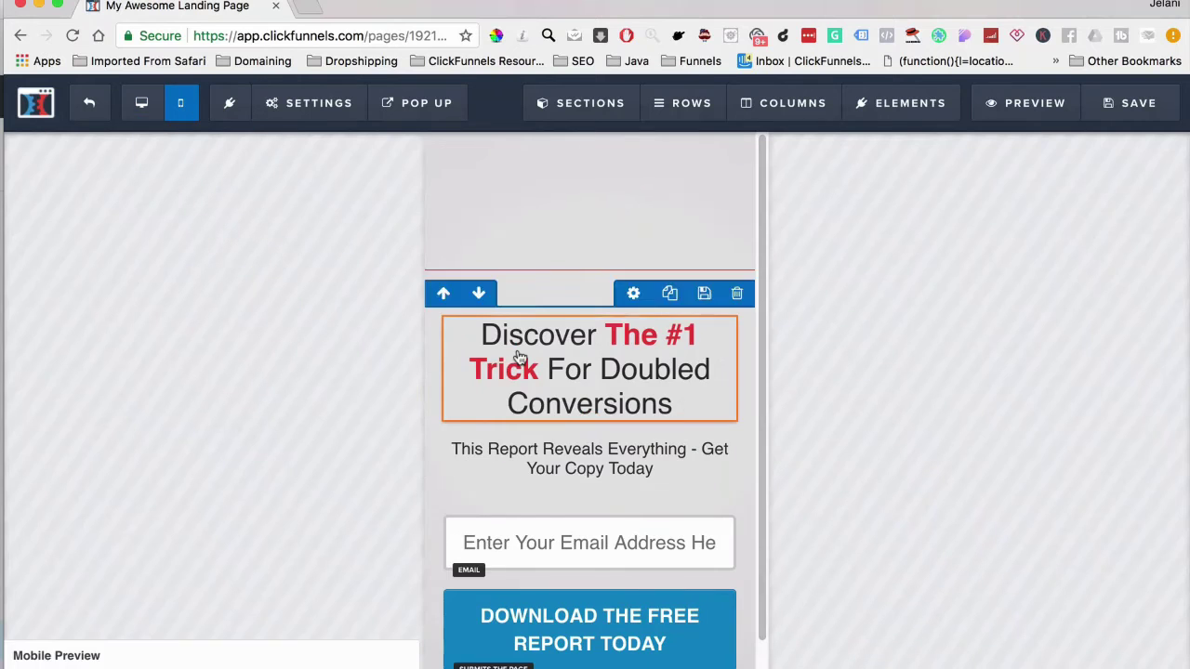
click(147, 114)
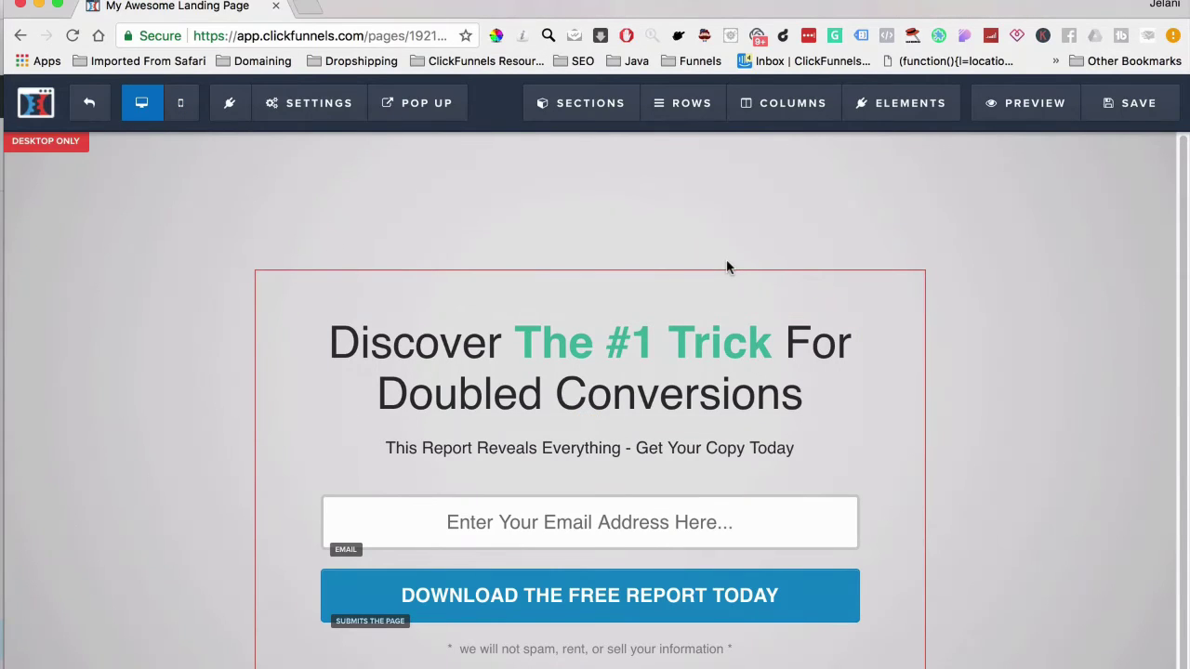
click(89, 103)
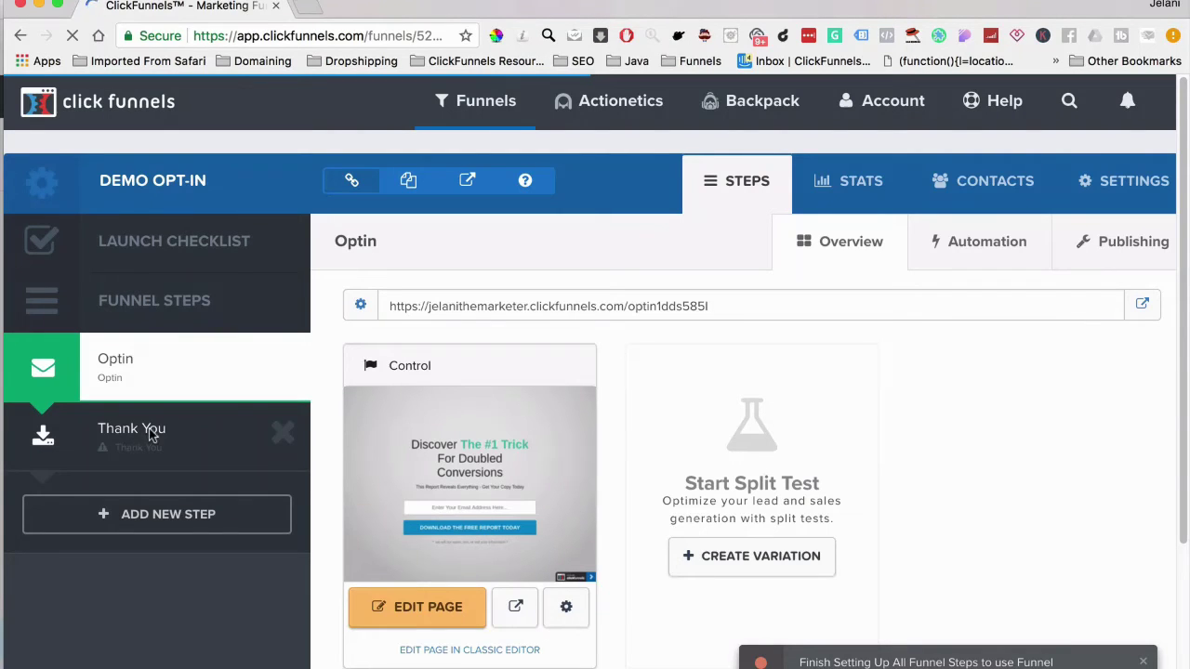
Open the Thank You step and browse its Thank You Templates gallery
click(152, 435)
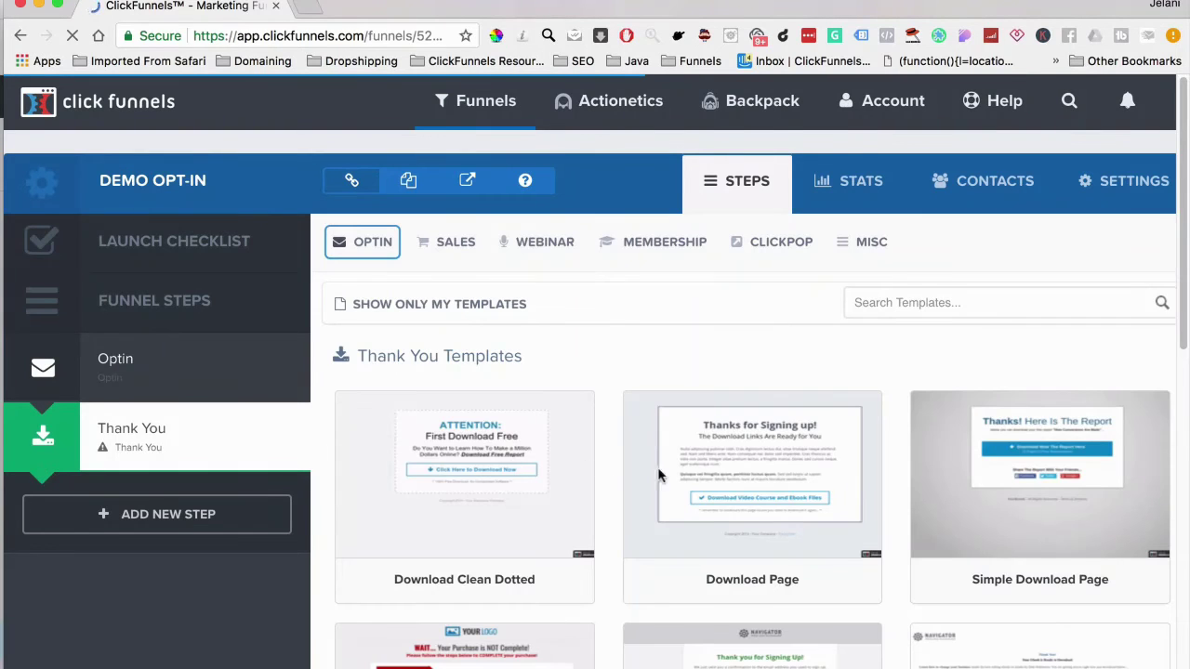
scroll(866, 494, down, 3)
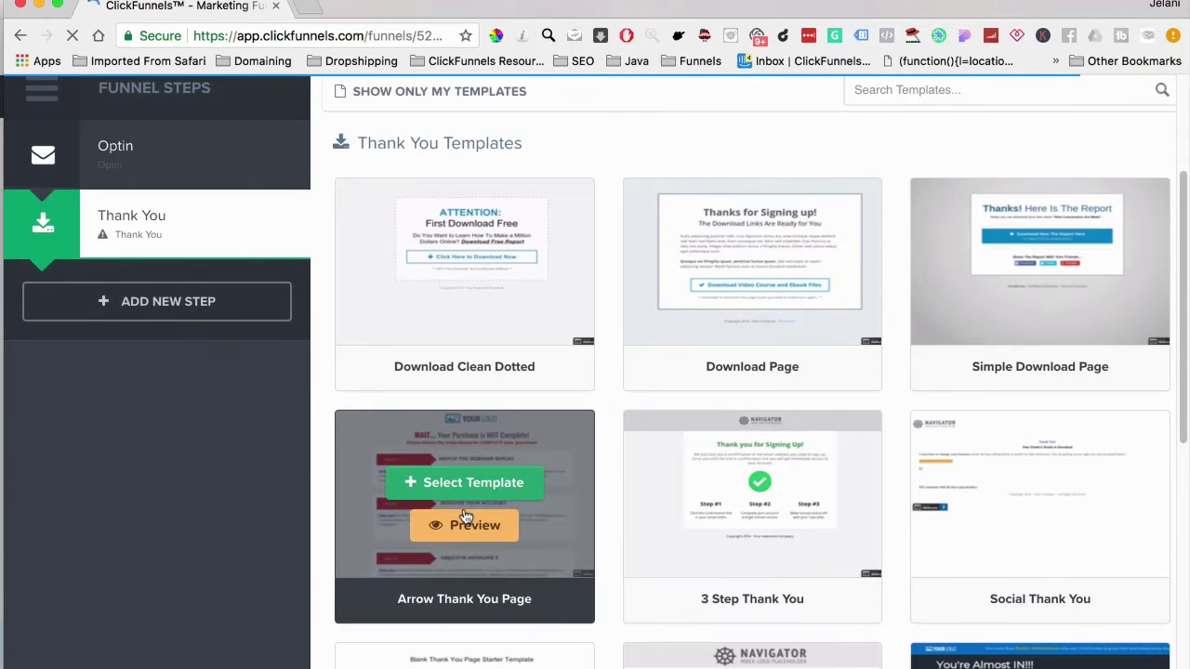
scroll(466, 508, down, 2)
scroll(466, 508, down, 2)
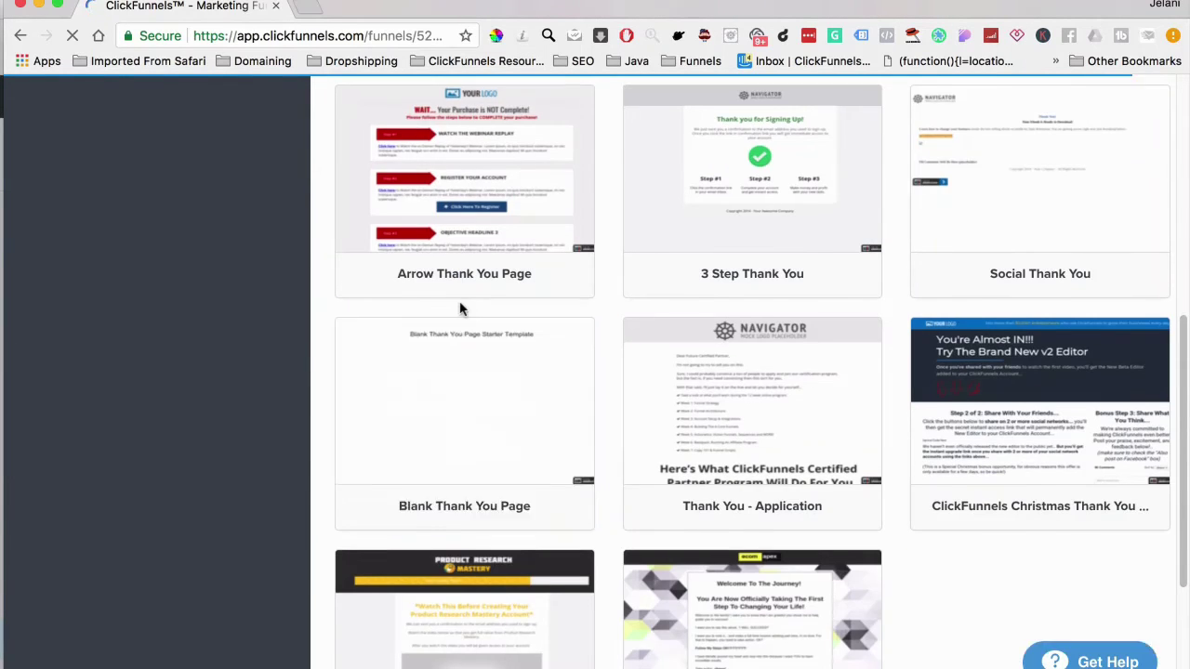
scroll(459, 305, up, 3)
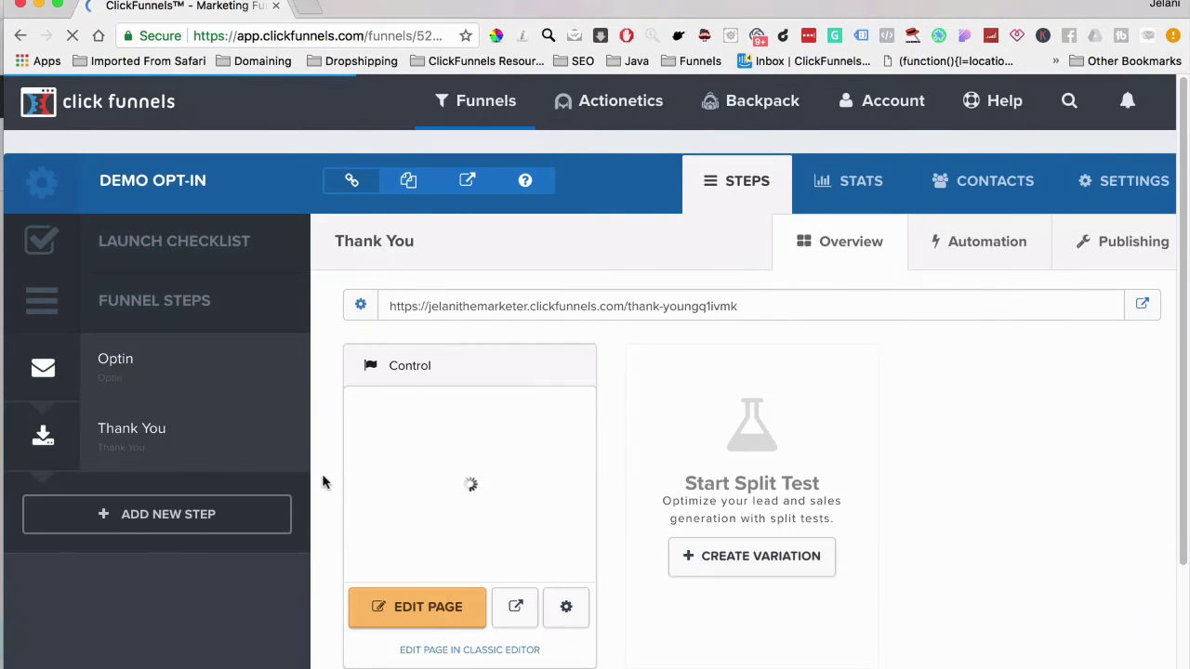
Create a new funnel step named 'Demo Order' after Thank You
click(158, 521)
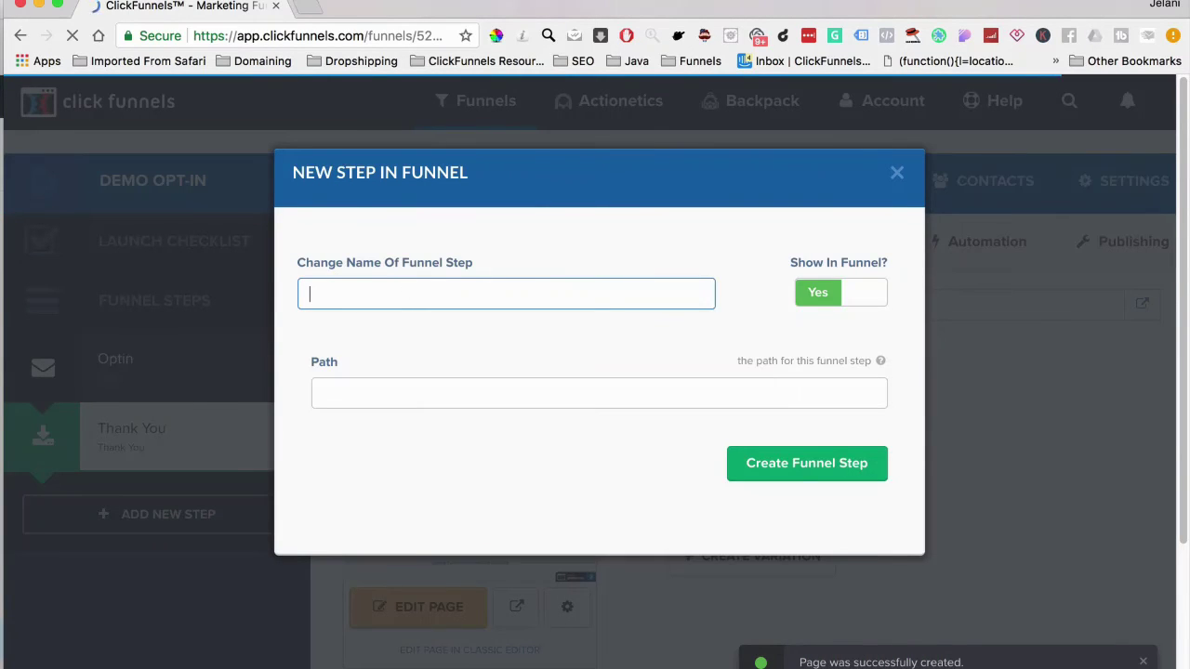
text(Ord)
key(BackSpace)
key(BackSpace)
key(BackSpace)
text(Demo)
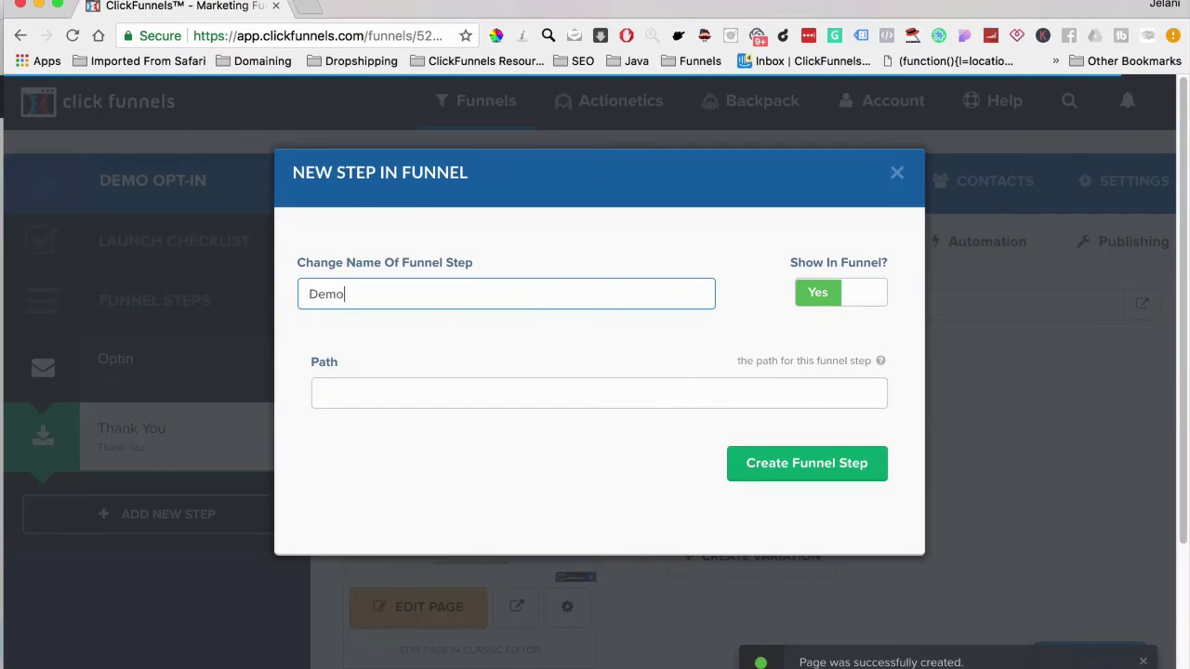
text( Order)
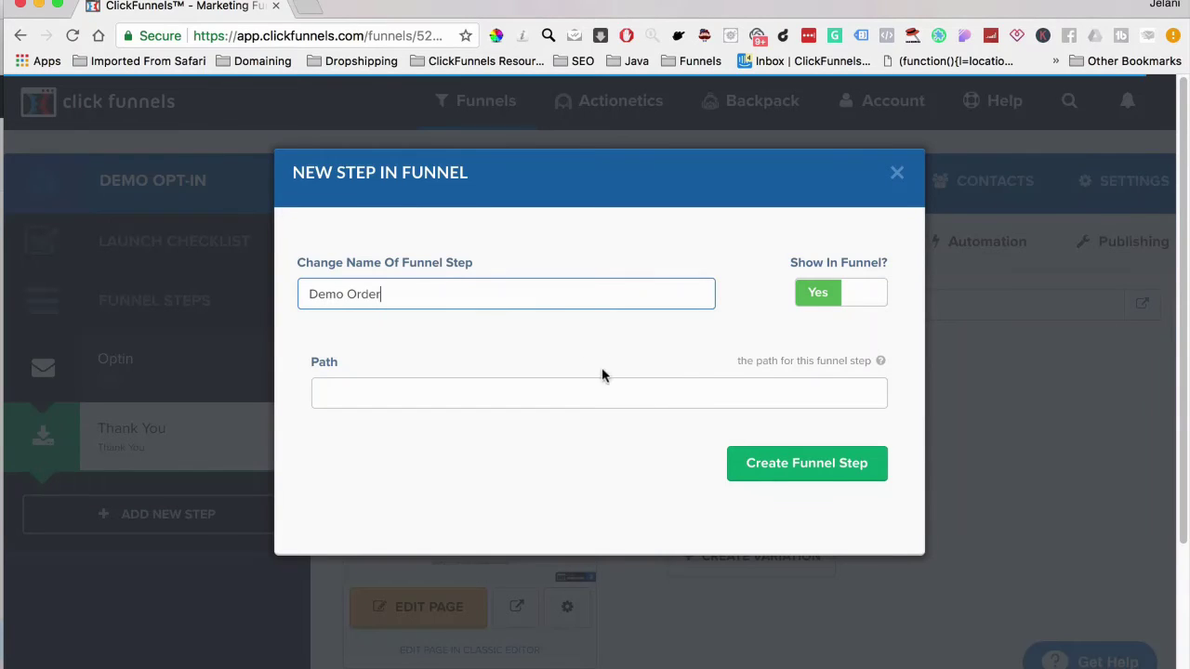
click(783, 467)
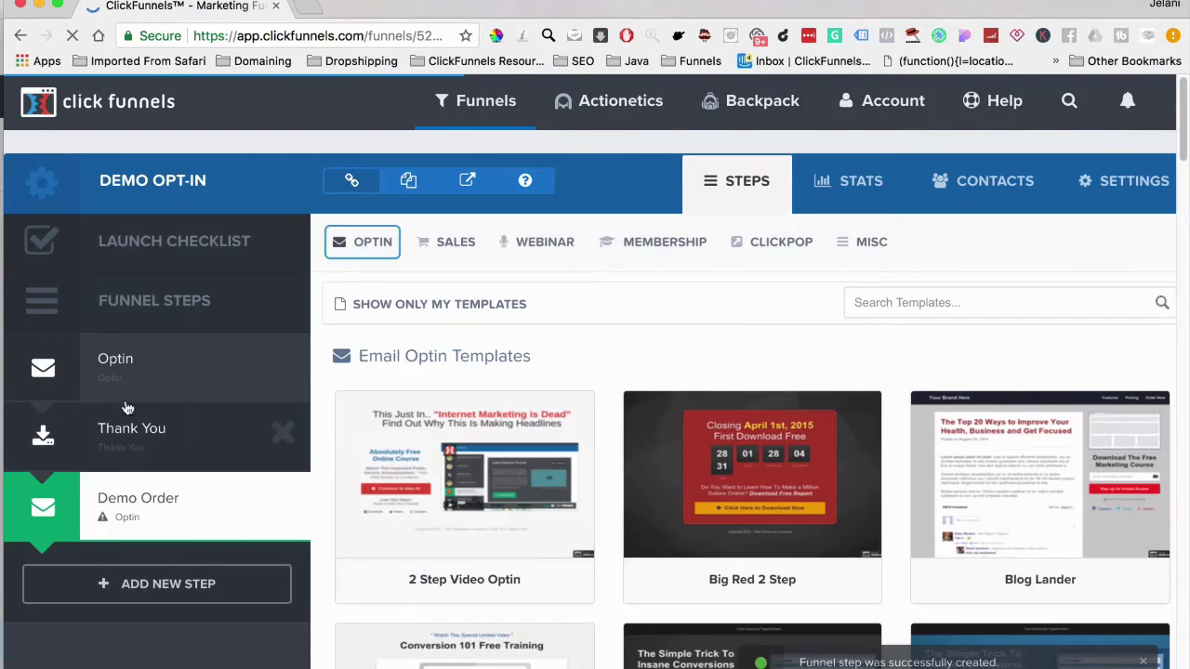
Move Demo Order above Thank You and build it from the Skinny Order Form template
drag(128, 411, 126, 443)
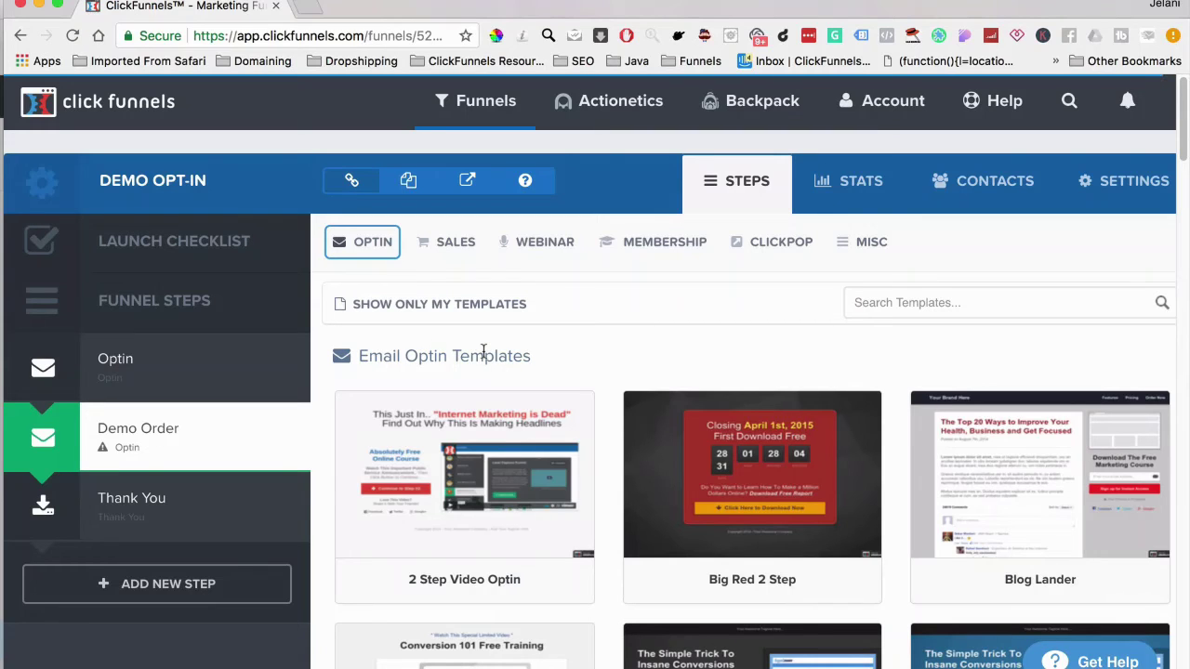
click(441, 246)
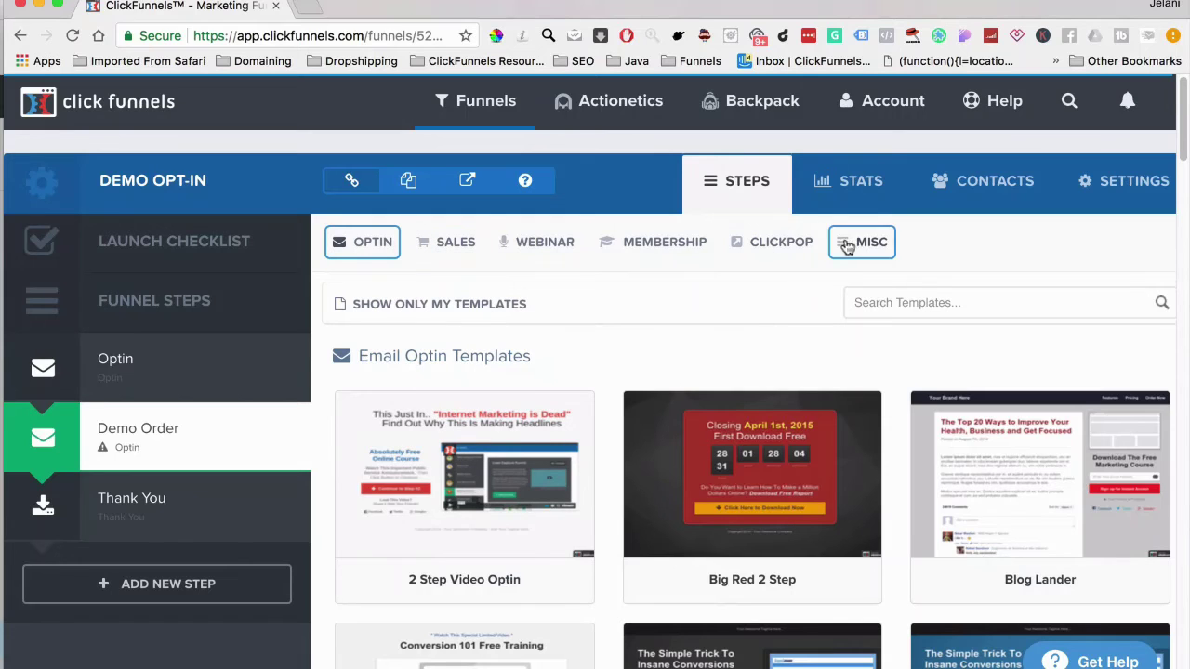
mouse_move(435, 240)
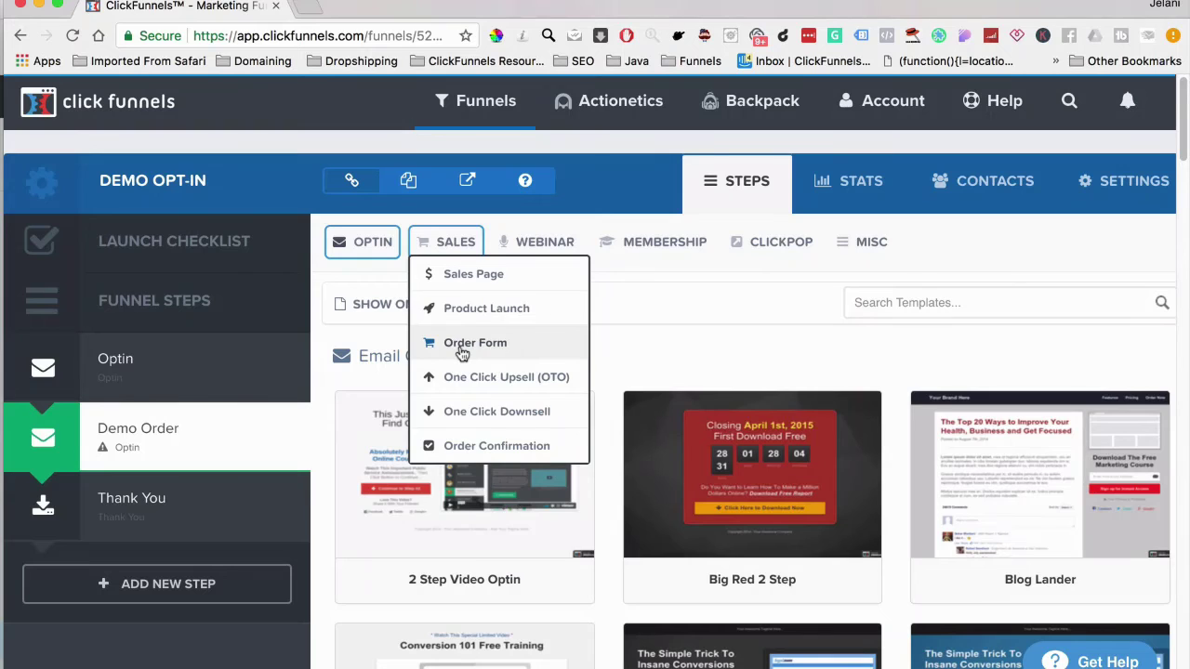
click(462, 346)
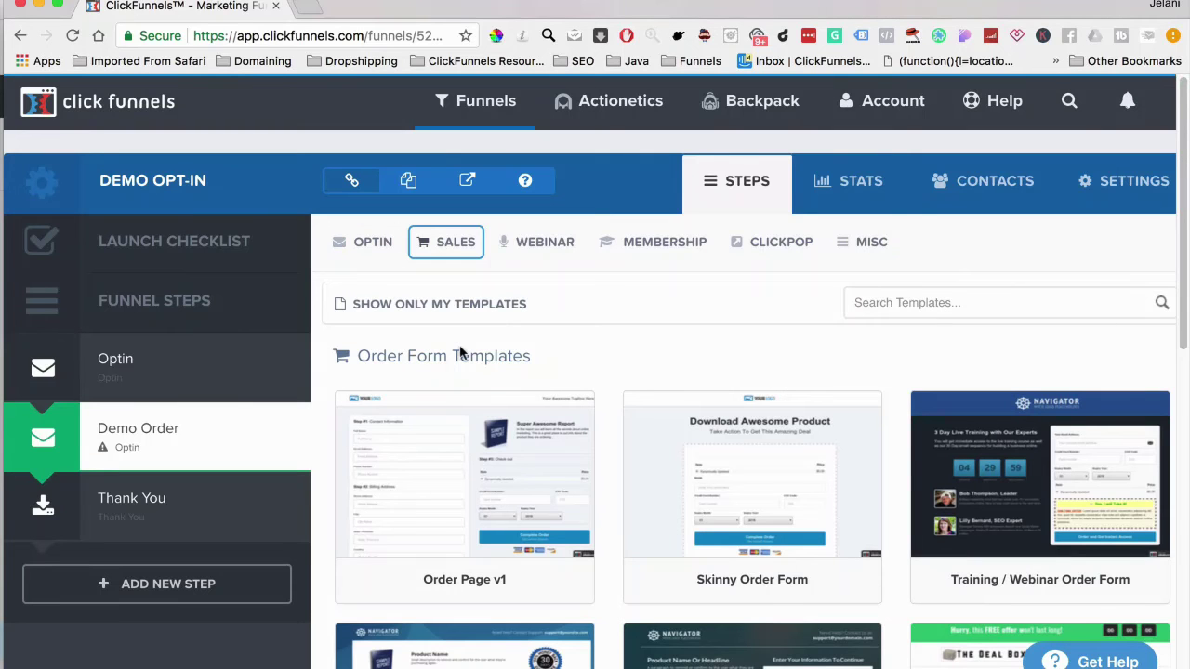
scroll(776, 525, down, 3)
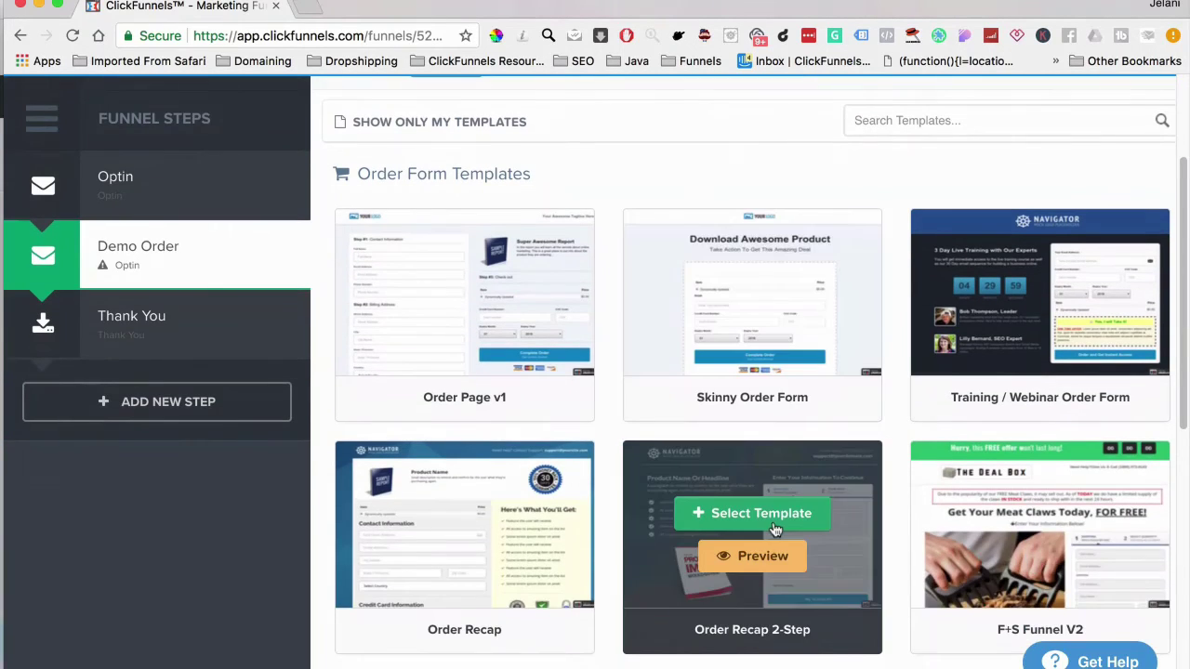
scroll(776, 527, up, 3)
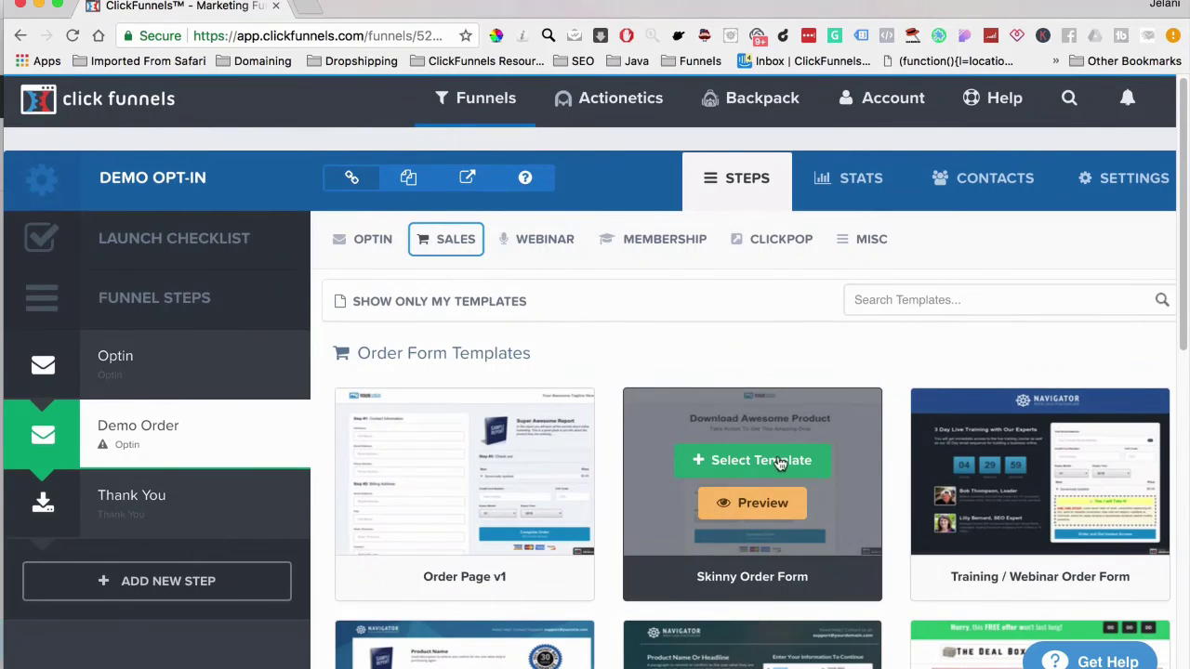
click(780, 461)
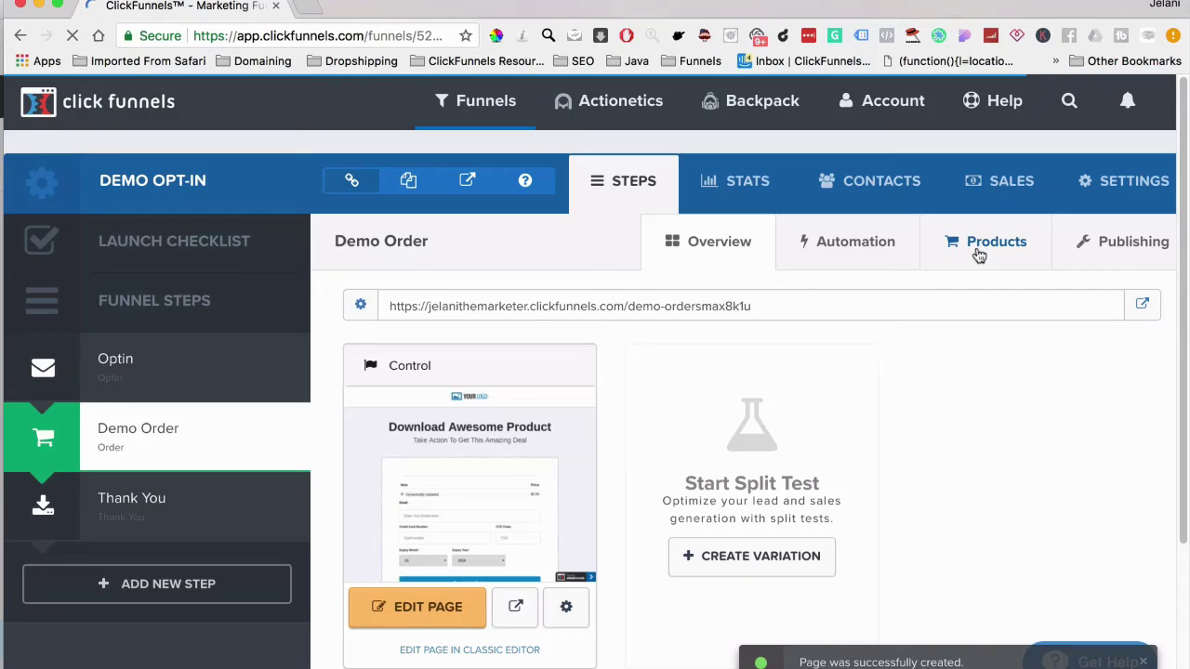
Start a new Demo Order product named Demo Product with Stripe billing
click(979, 255)
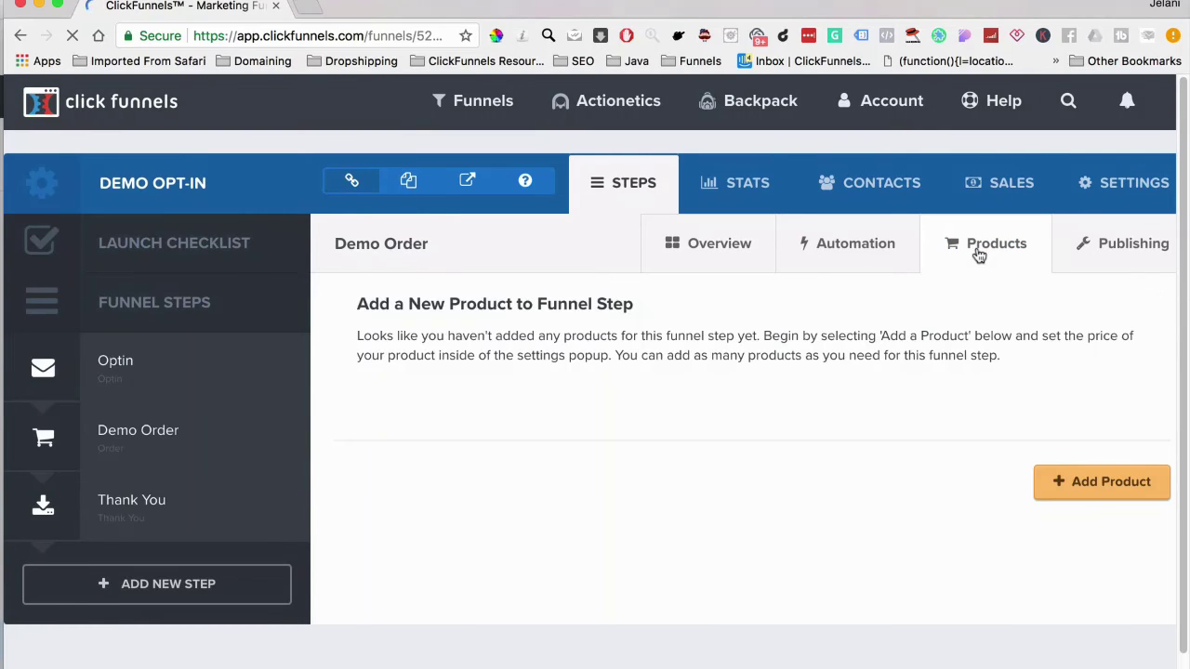
click(1108, 484)
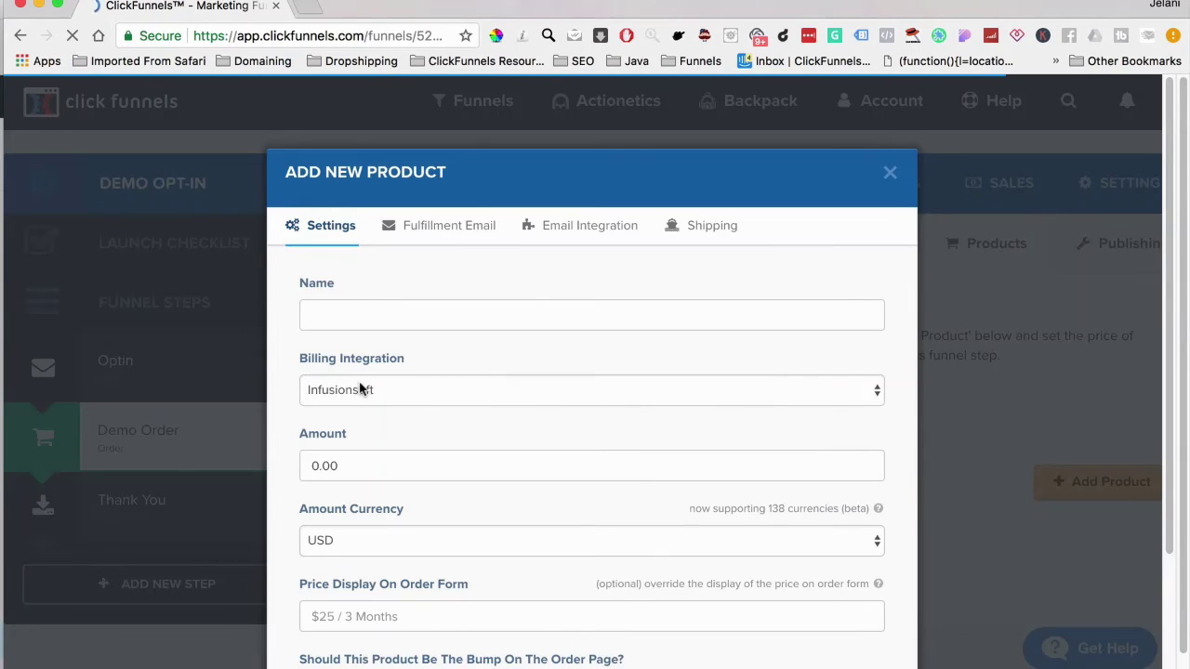
click(361, 389)
click(356, 419)
click(348, 314)
text(Demo Product)
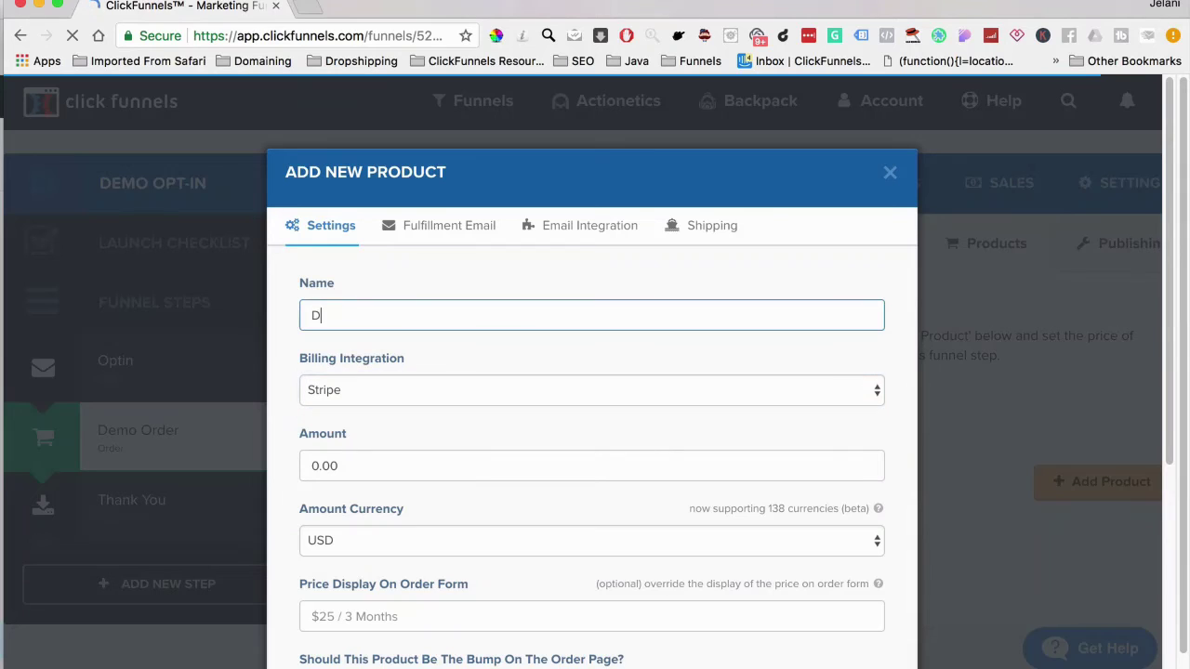
Set the product to 10.00 USD, one-time, with description 'Demo1time'
click(374, 475)
text(10.)
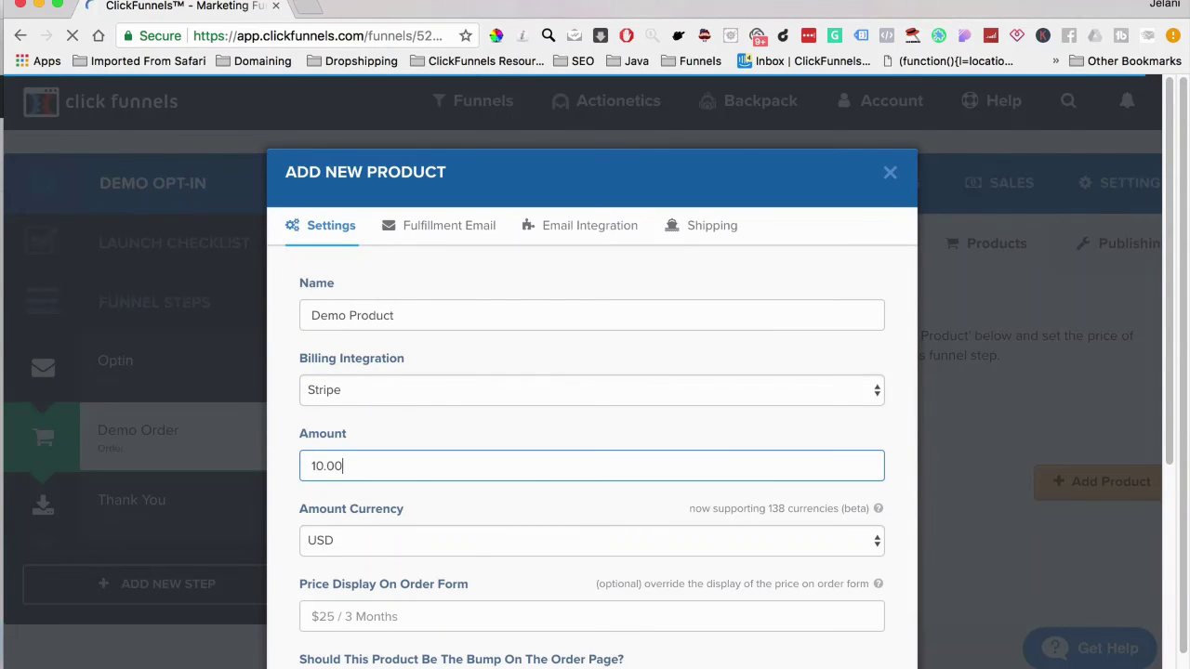
scroll(363, 500, down, 3)
click(407, 467)
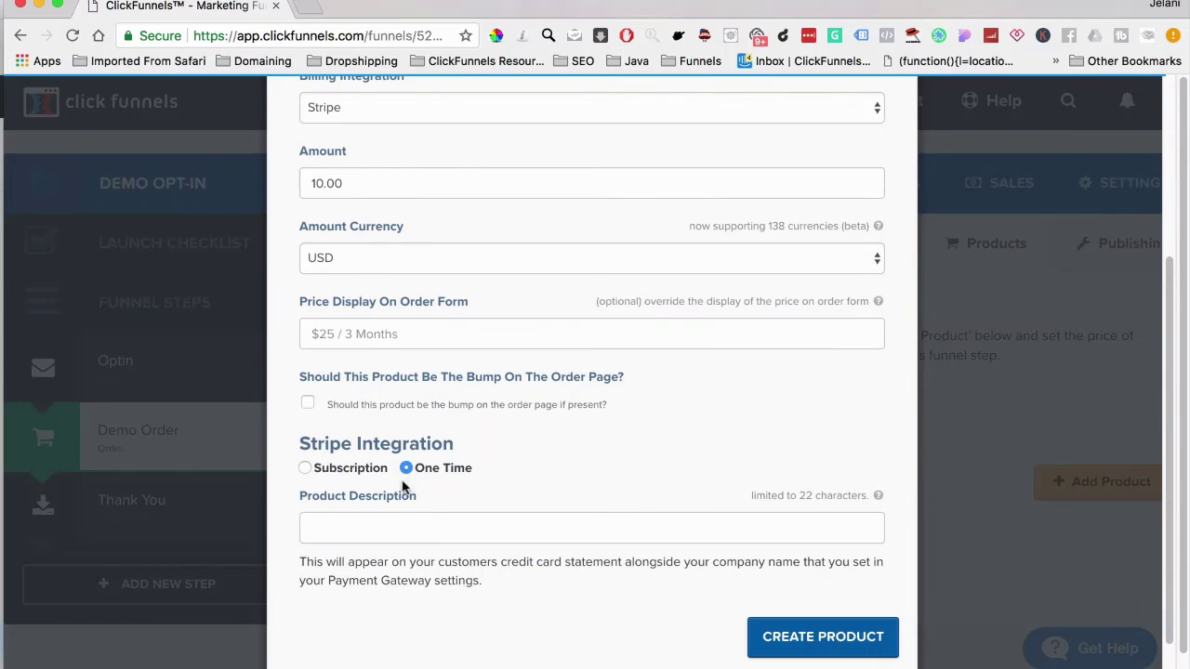
click(401, 530)
text(Dem)
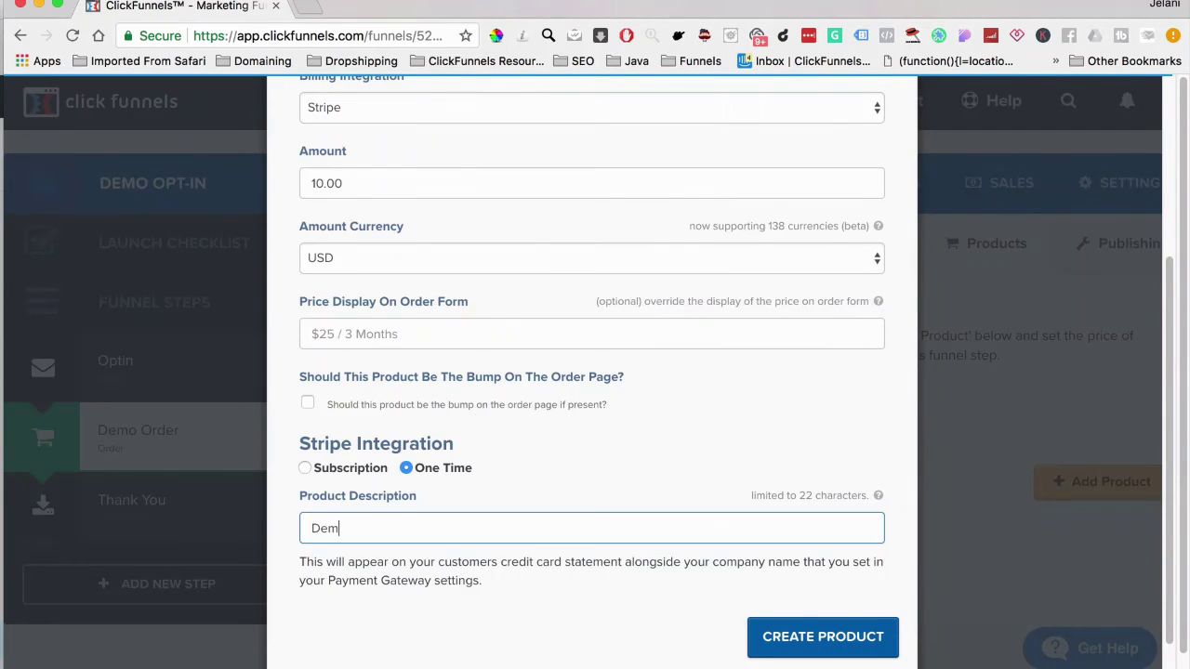
text(o1time)
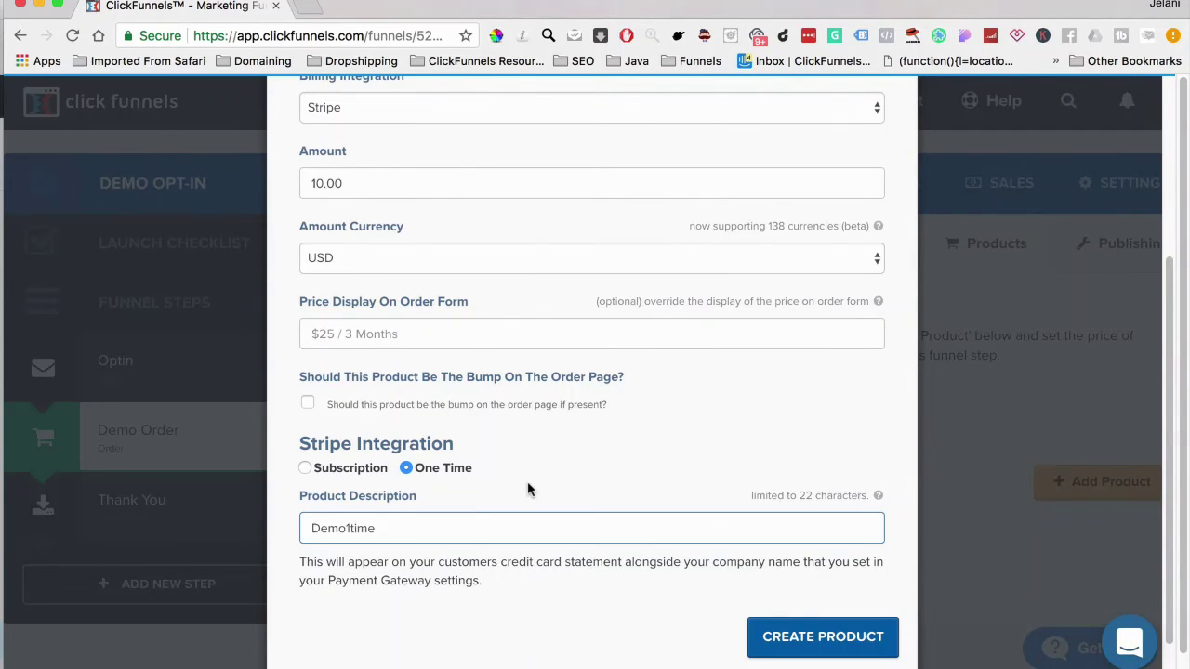
scroll(527, 489, up, 3)
scroll(527, 490, down, 2)
scroll(527, 490, up, 3)
scroll(526, 489, down, 2)
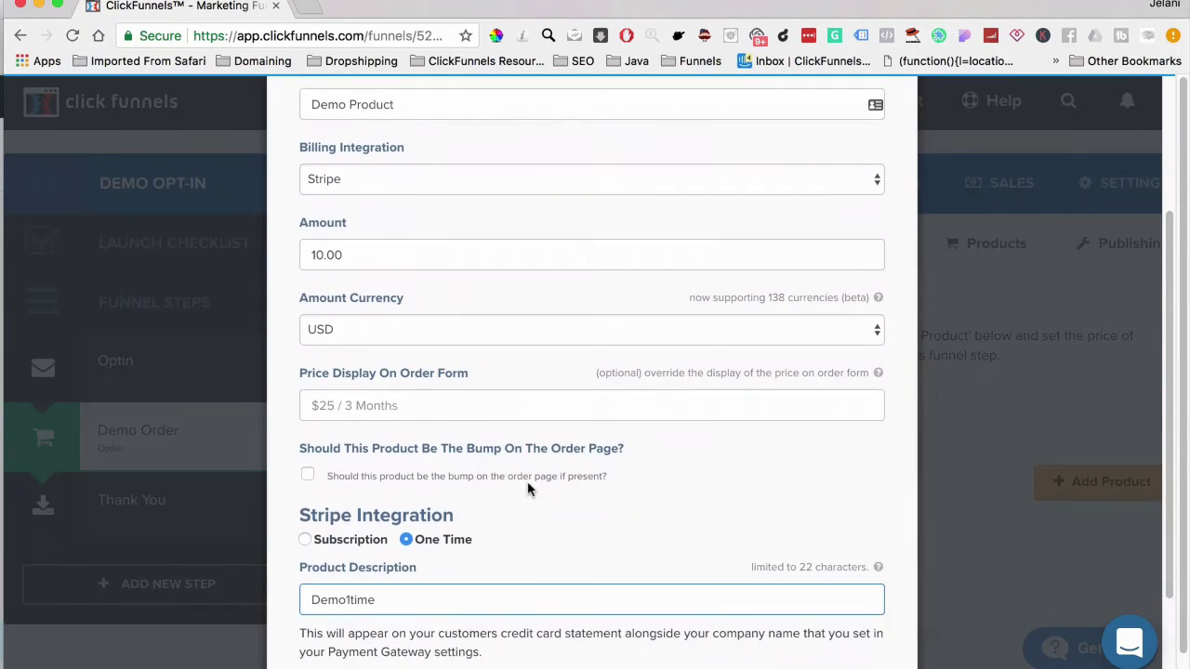
scroll(464, 433, up, 2)
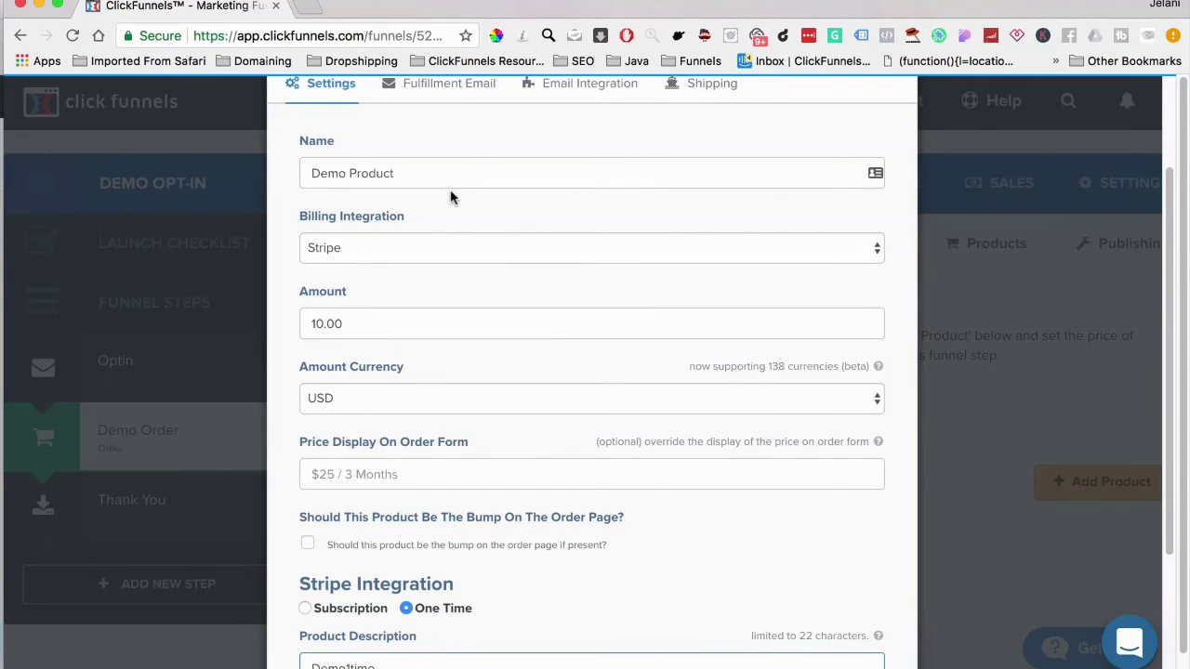
Clear the subject line of the product's fulfillment email
click(438, 93)
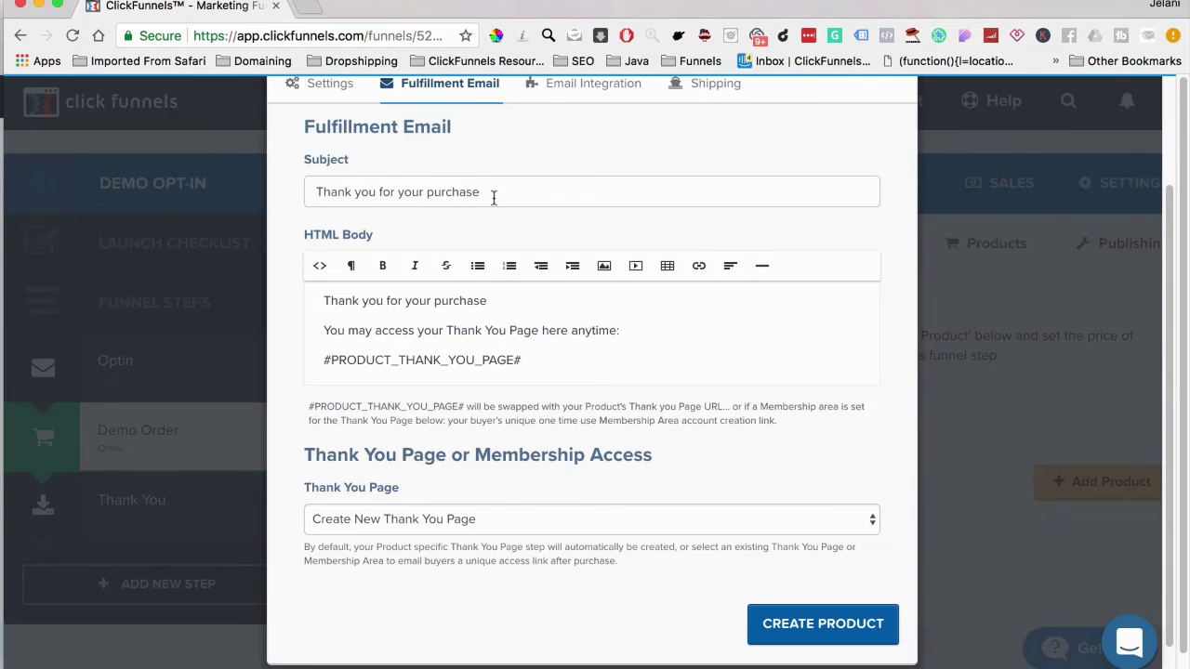
drag(494, 198, 316, 193)
key(BackSpace)
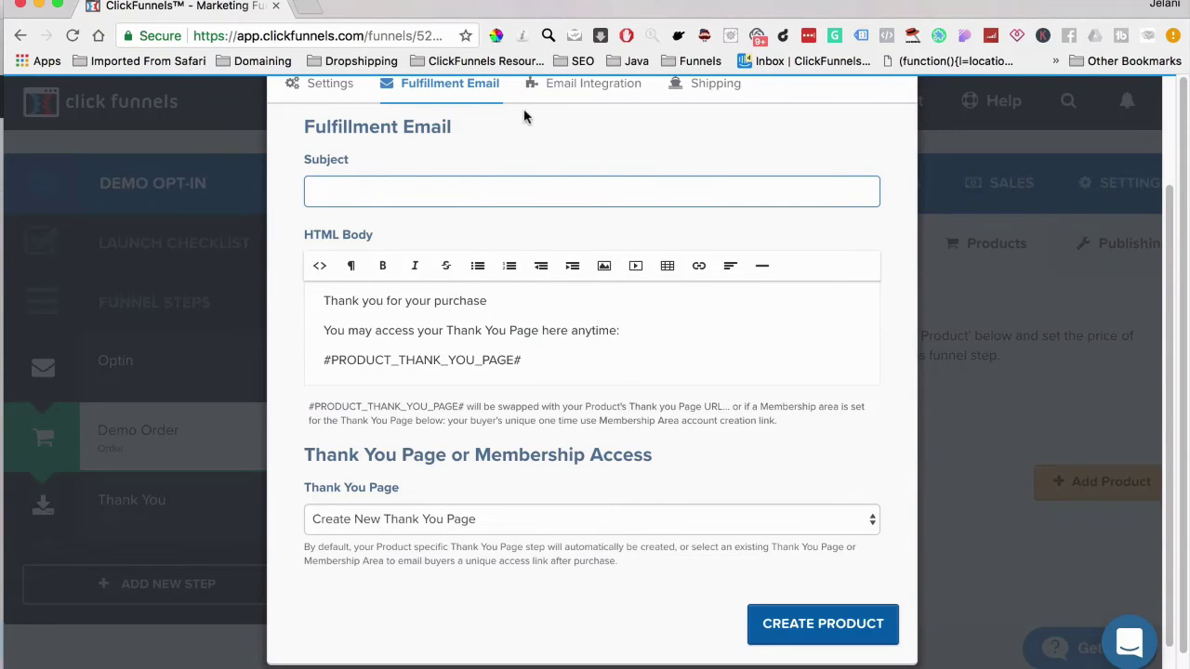
Set the email integration to ActiveCampaign with the Add To List action
click(554, 83)
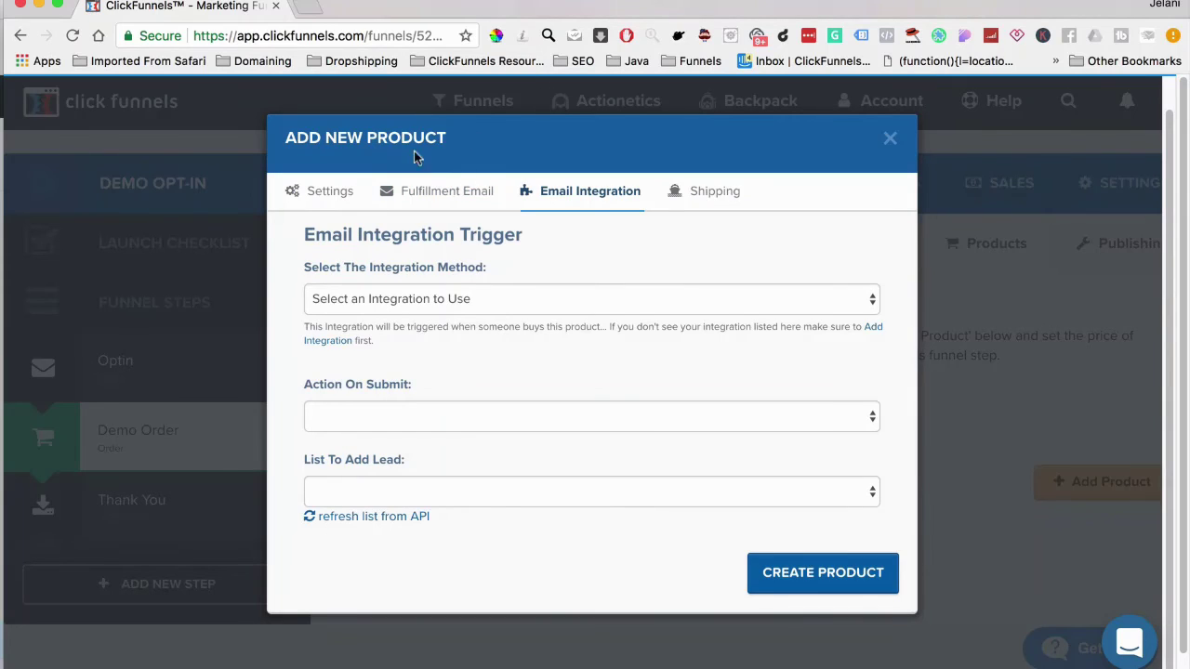
click(506, 299)
click(443, 320)
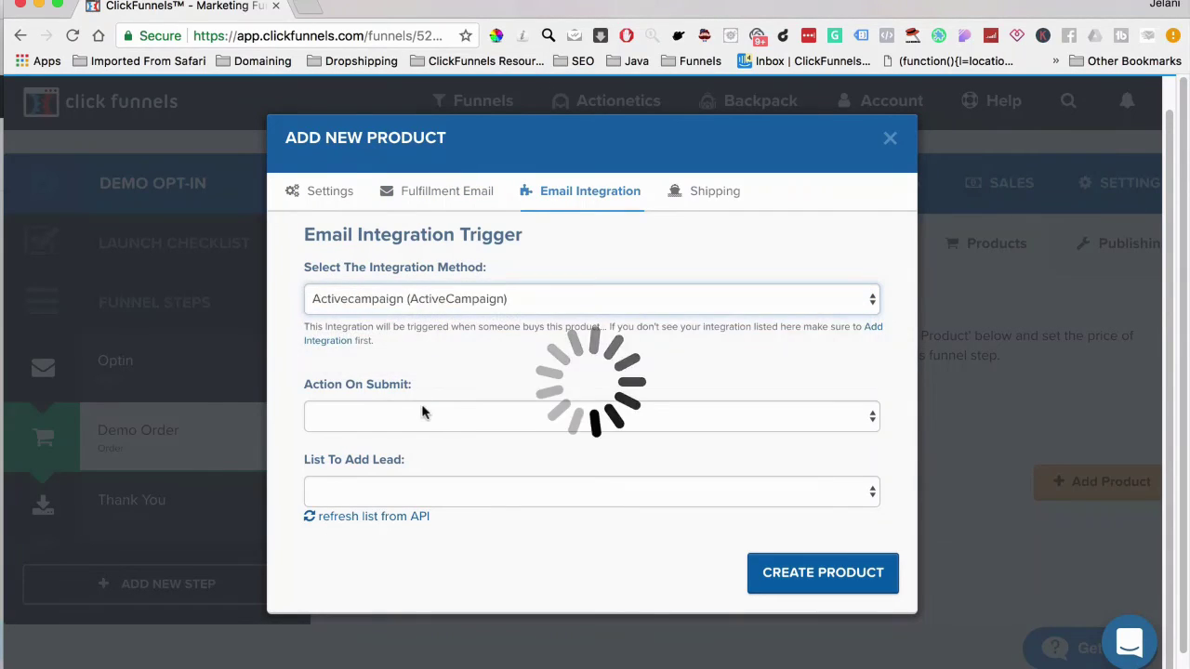
click(414, 415)
click(402, 434)
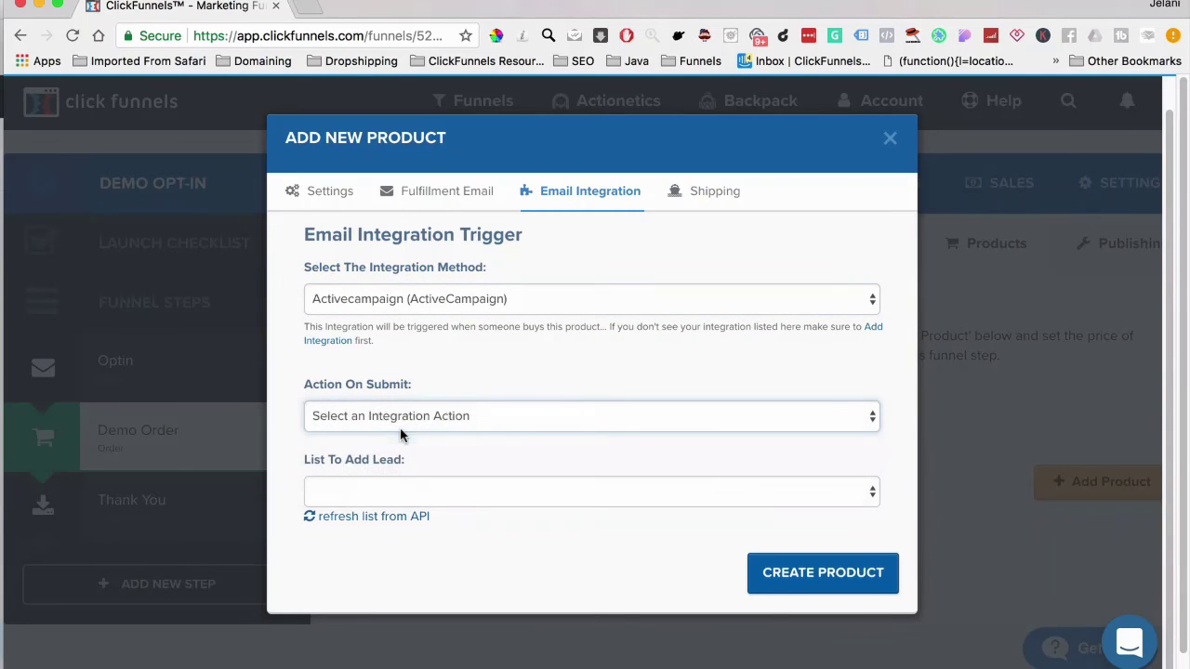
click(403, 491)
click(403, 494)
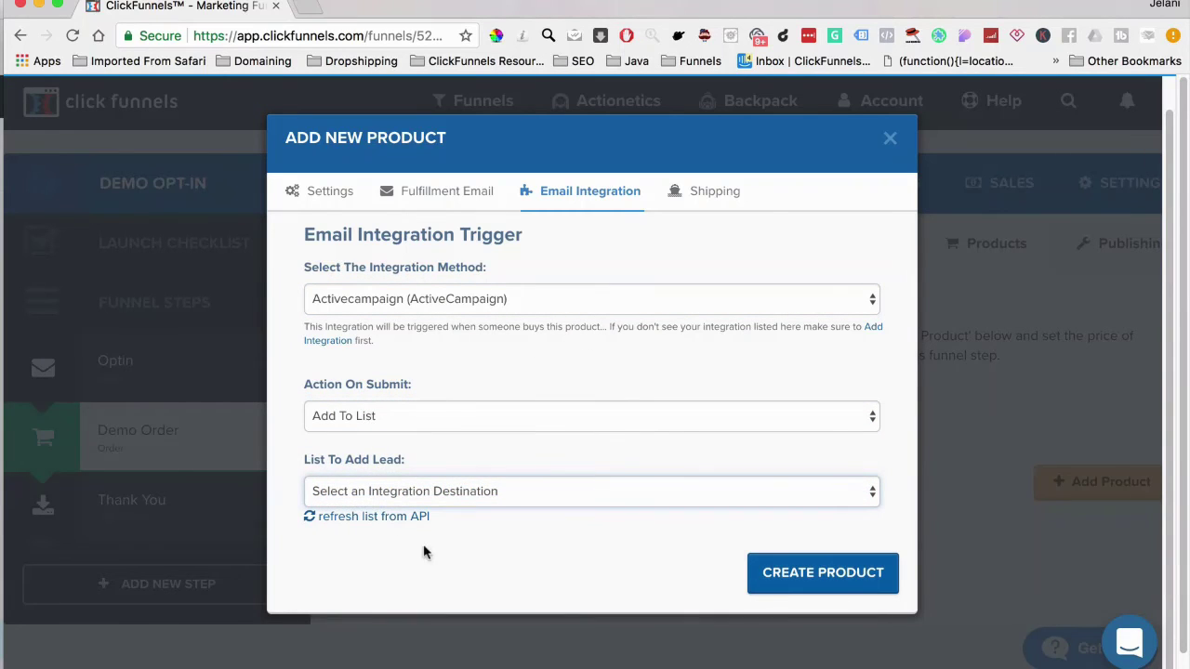
click(340, 193)
scroll(355, 218, down, 2)
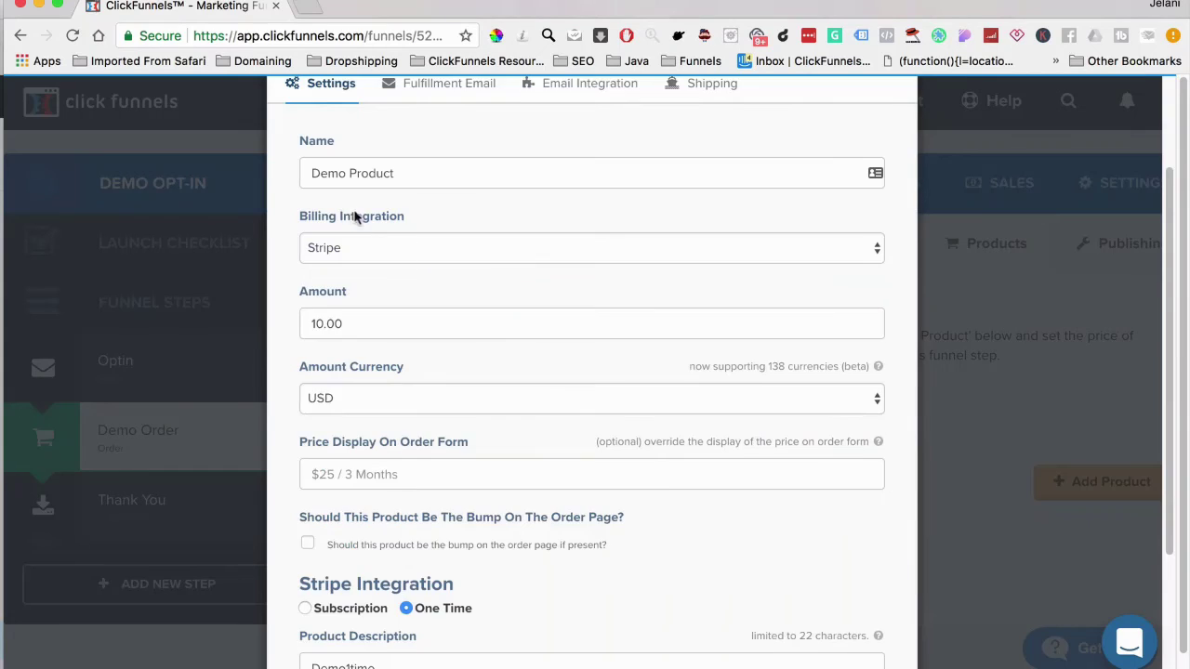
scroll(666, 491, down, 3)
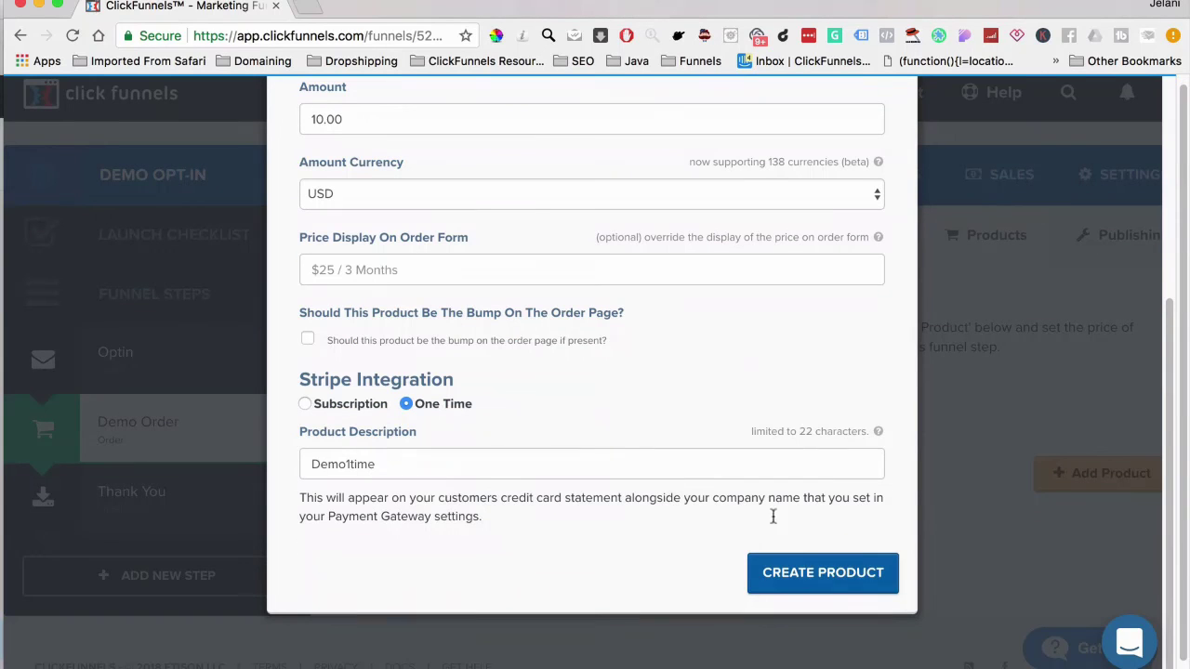
Save the Demo Product, then set the funnel domain to ecomapex.com
click(864, 587)
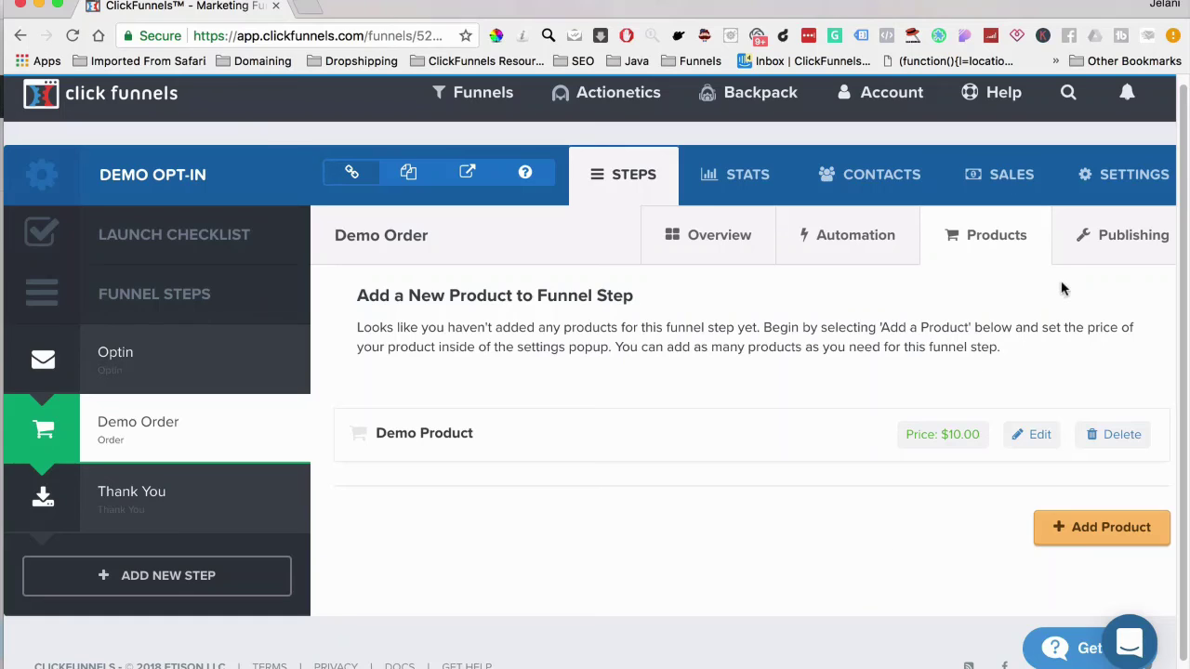
click(1097, 182)
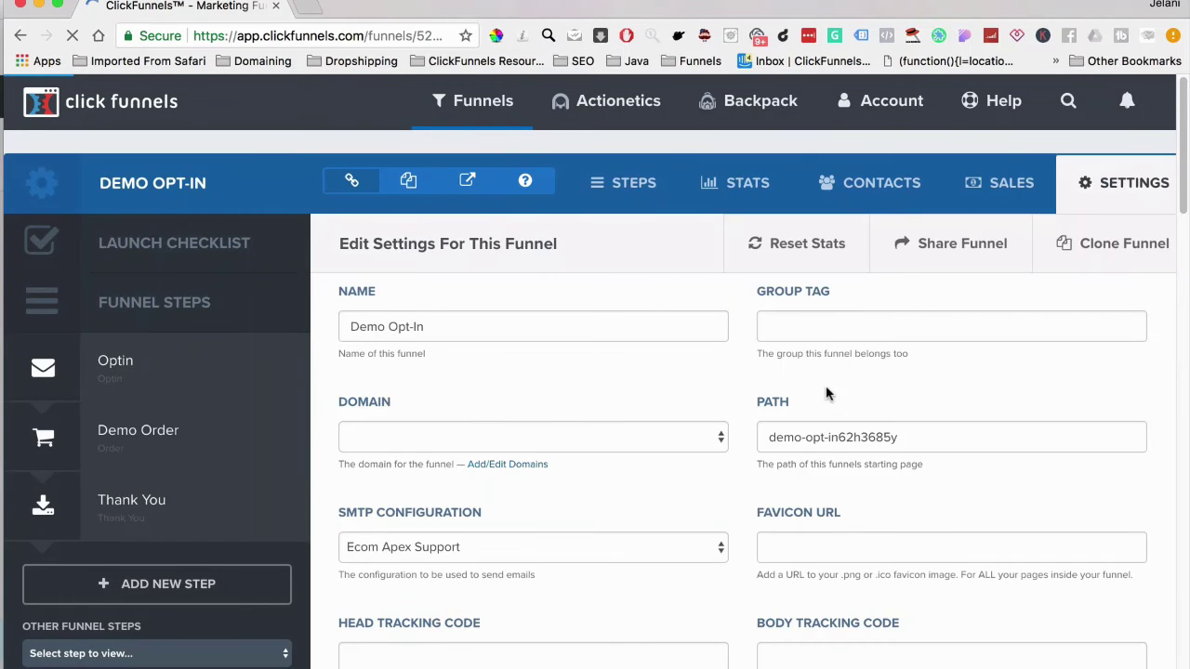
scroll(826, 393, down, 3)
scroll(826, 392, down, 2)
scroll(826, 393, up, 3)
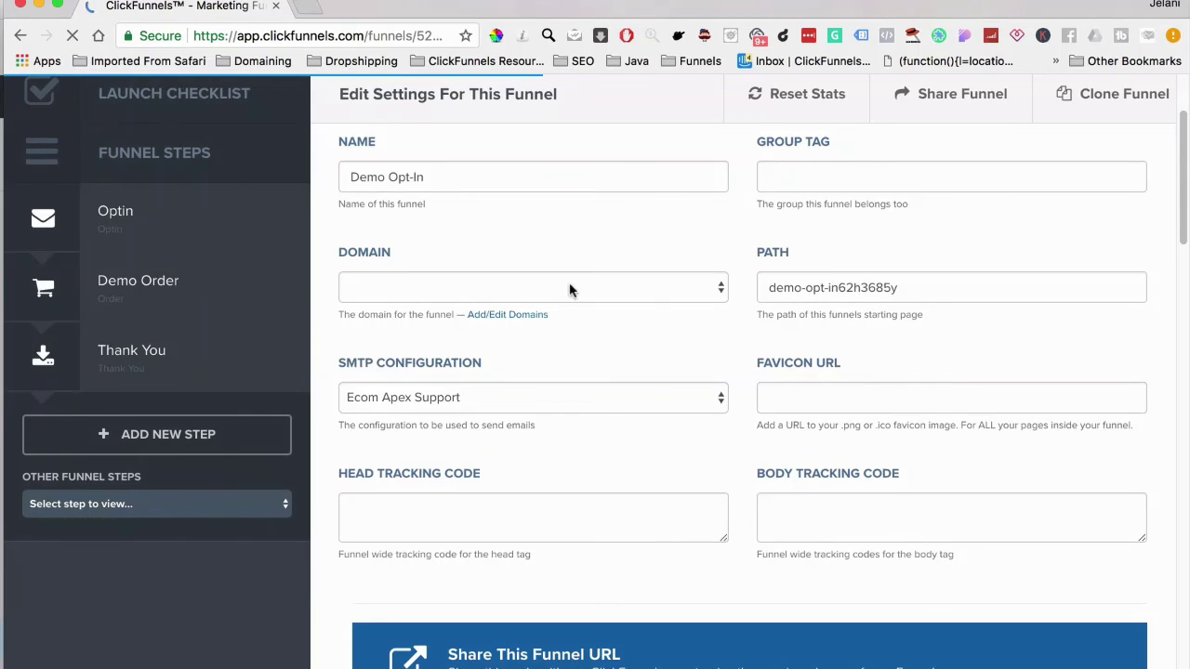
click(571, 288)
click(537, 232)
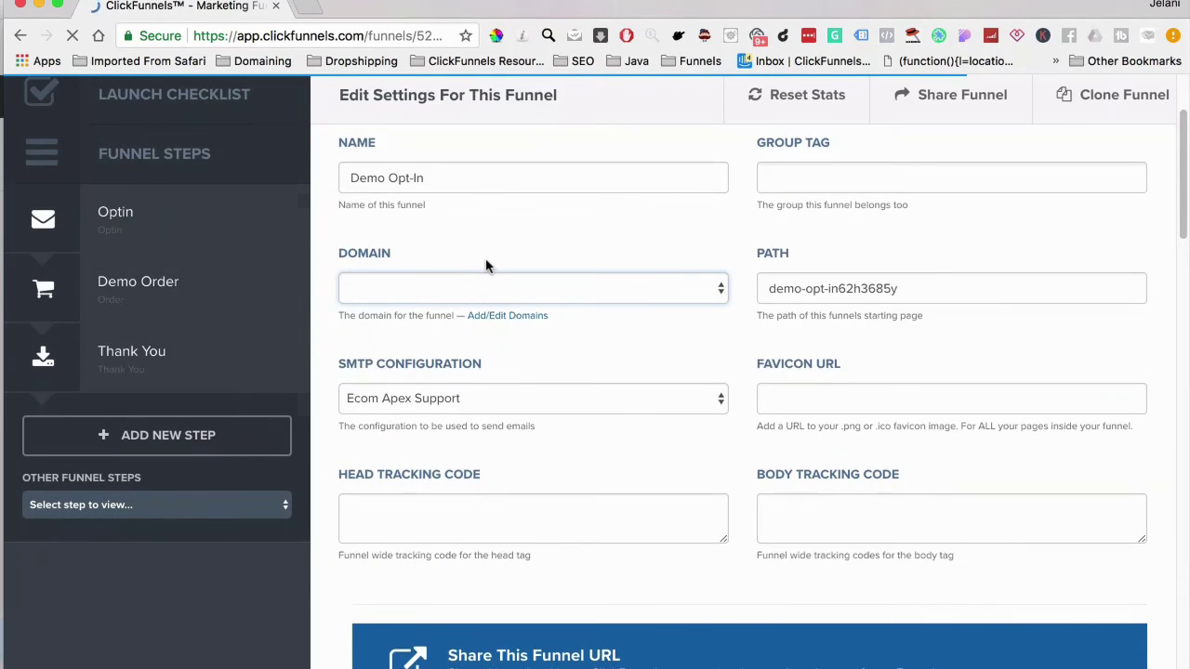
scroll(486, 263, up, 1)
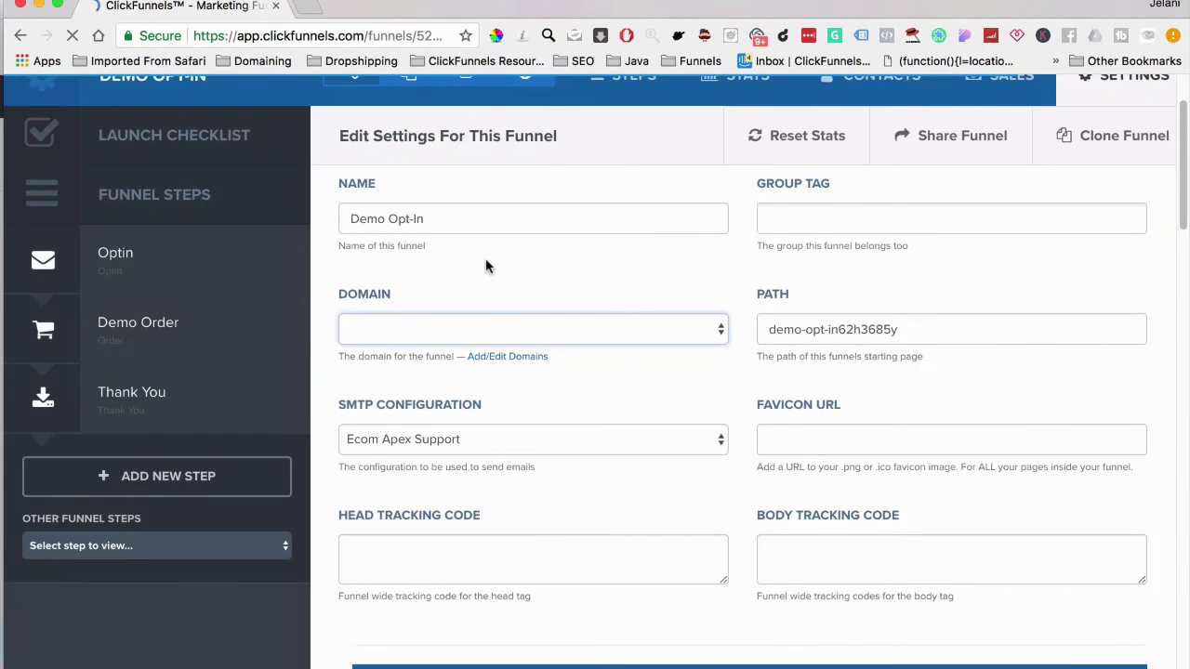
click(443, 332)
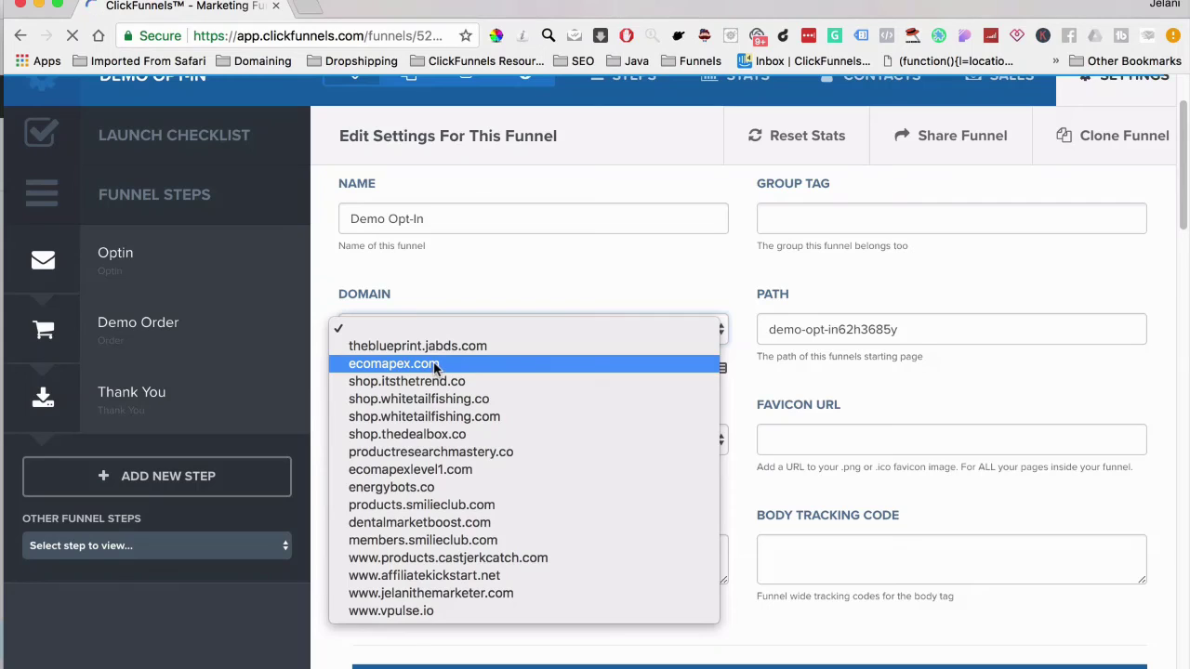
click(434, 363)
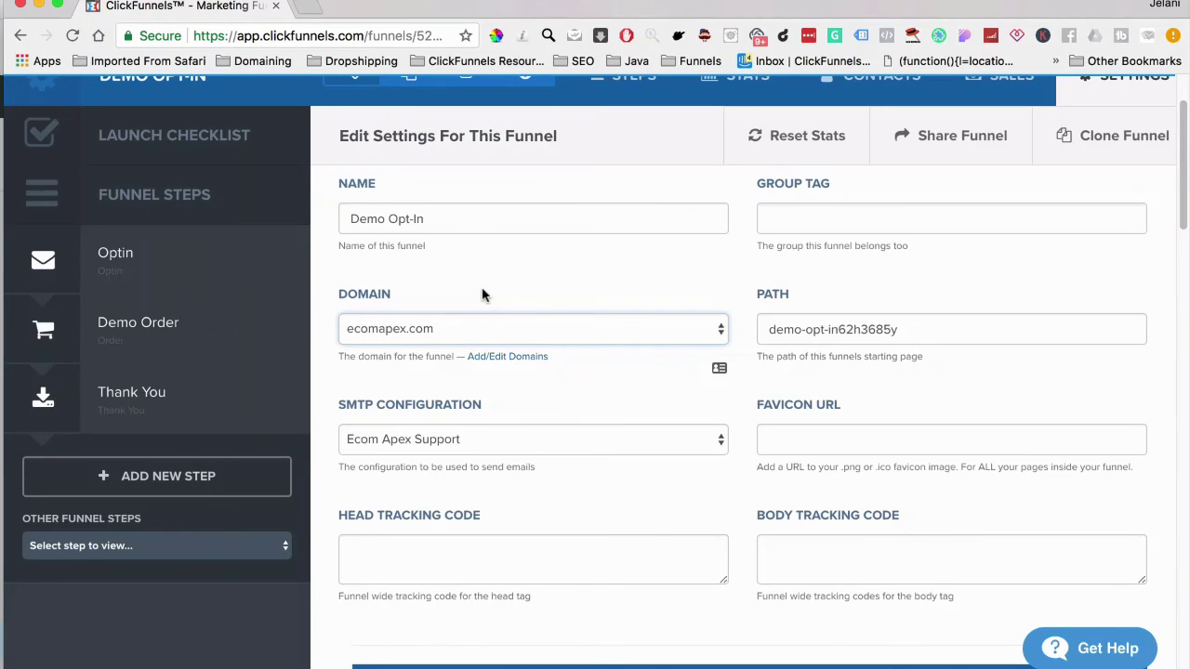
Turn on Stripe test mode and save the funnel settings
scroll(481, 295, down, 10)
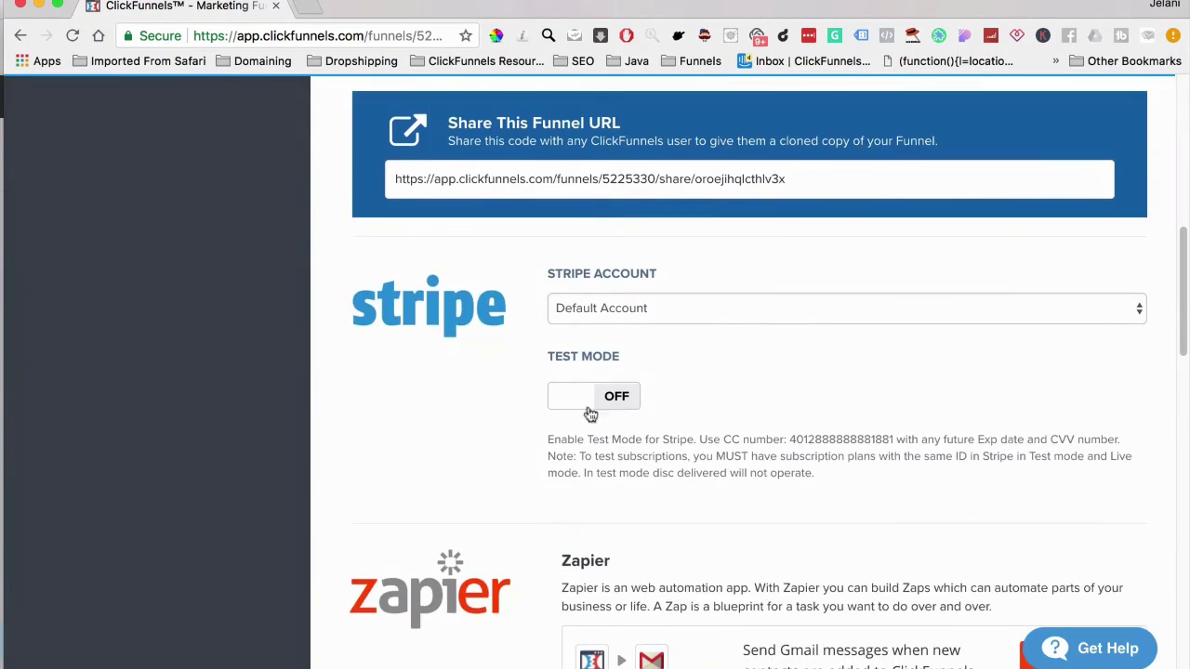
click(590, 415)
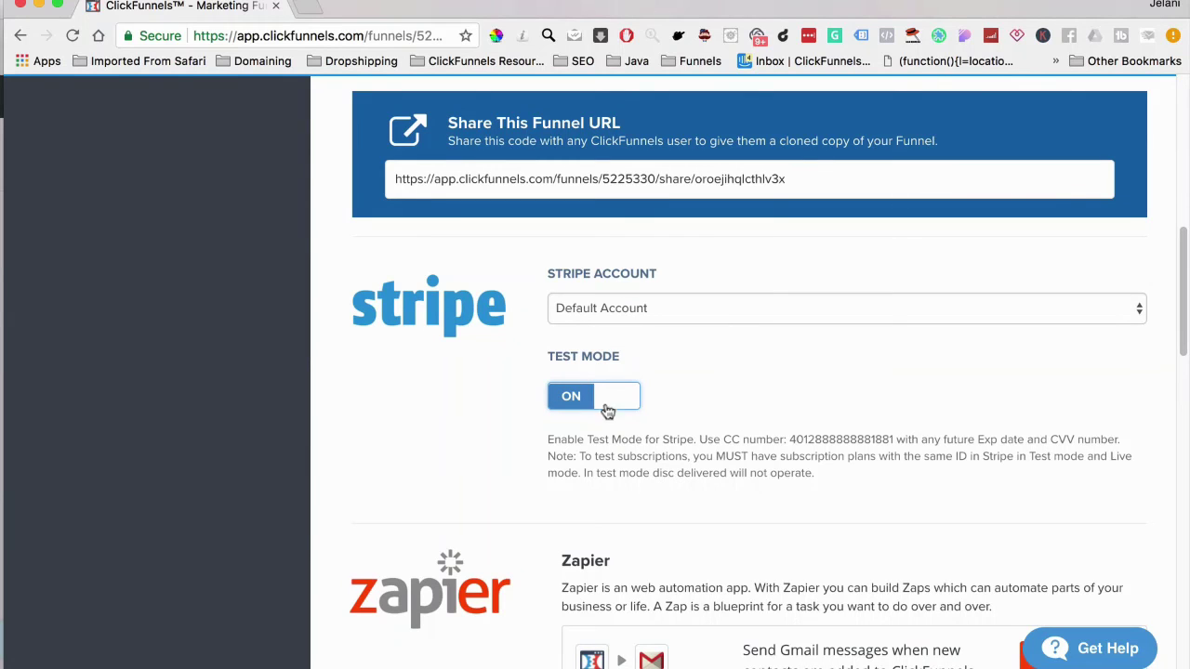
scroll(709, 555, down, 15)
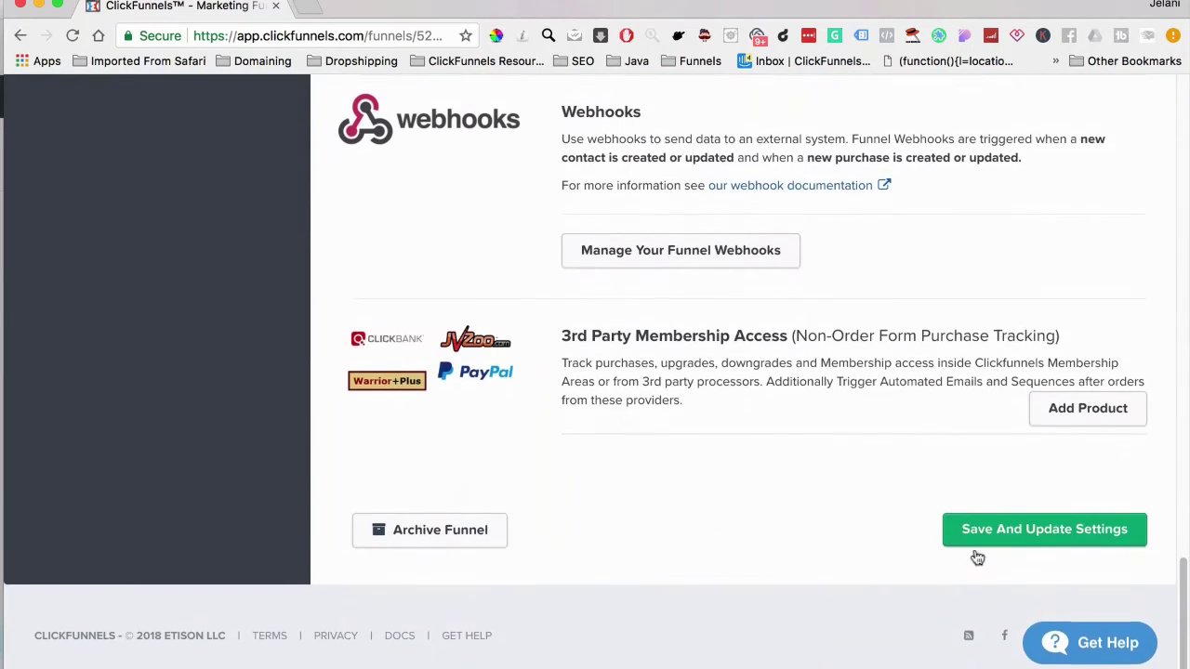
click(1017, 547)
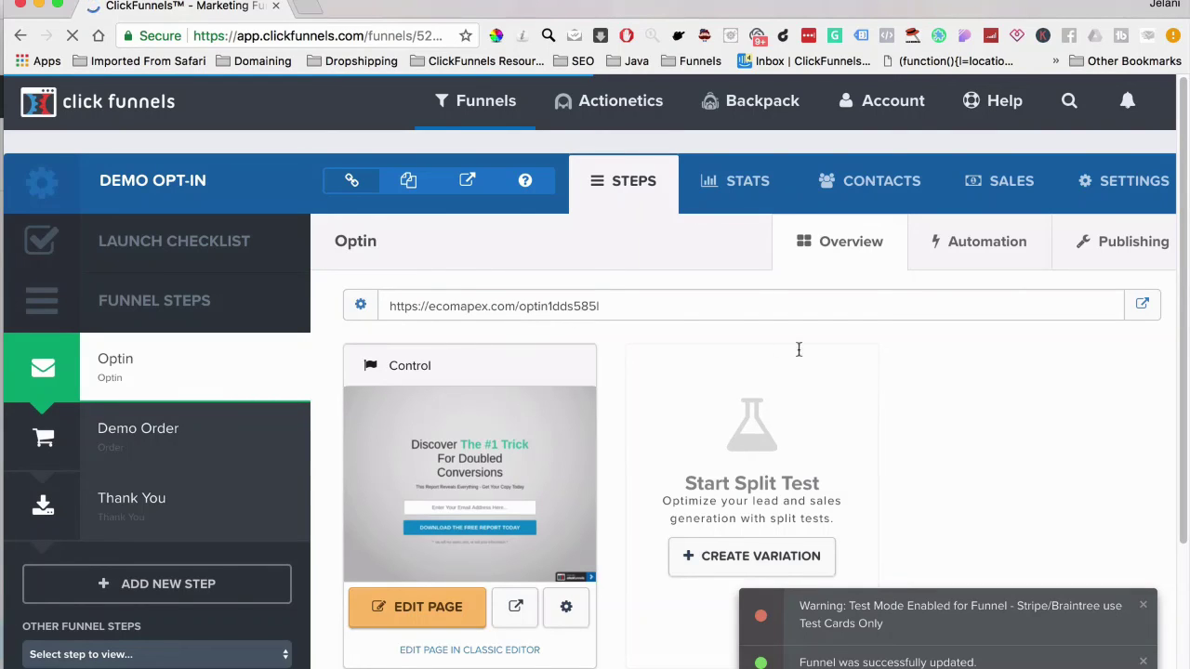
Open the live Optin page in an incognito window
right_click(1143, 311)
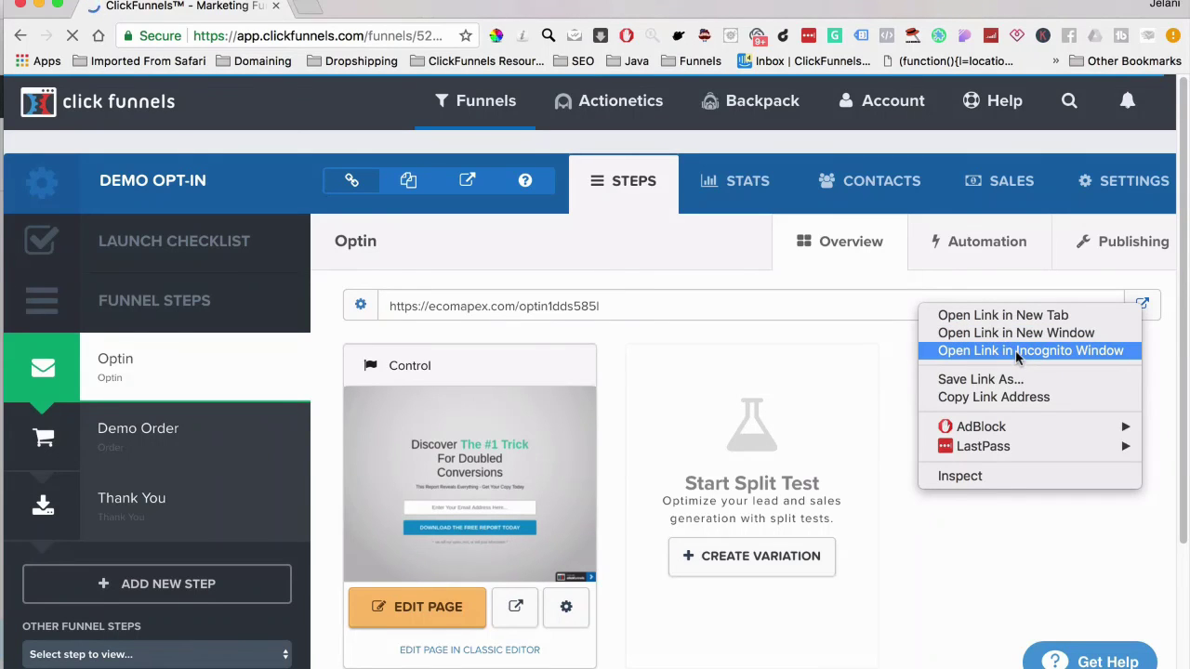
click(883, 370)
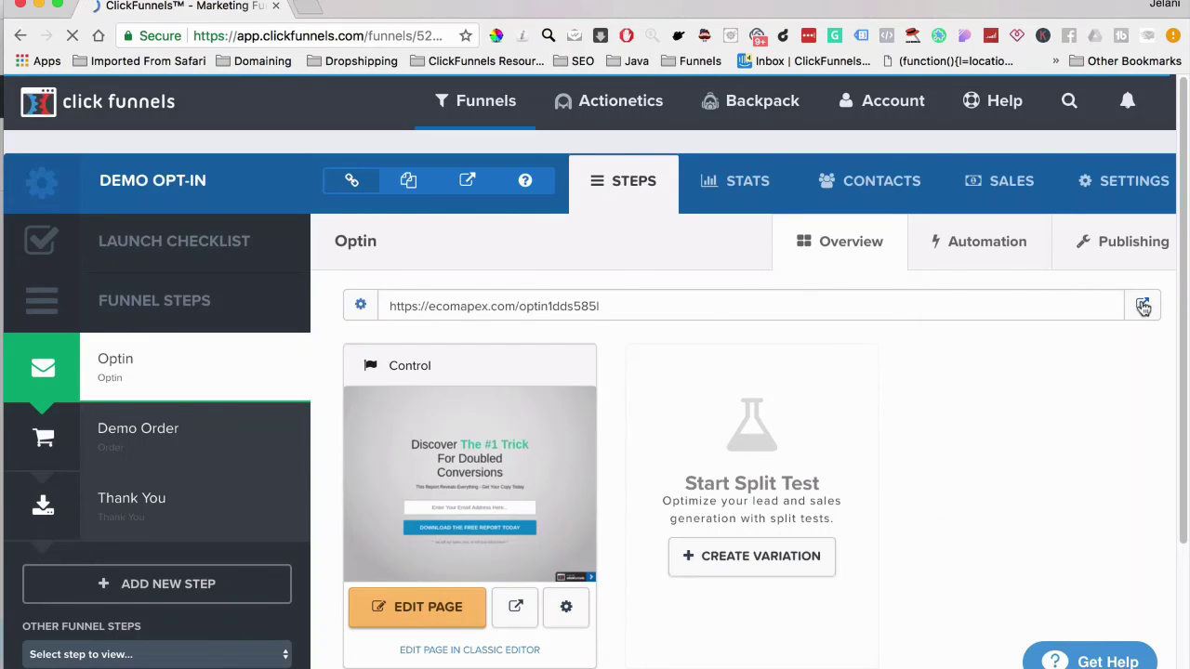
right_click(1143, 307)
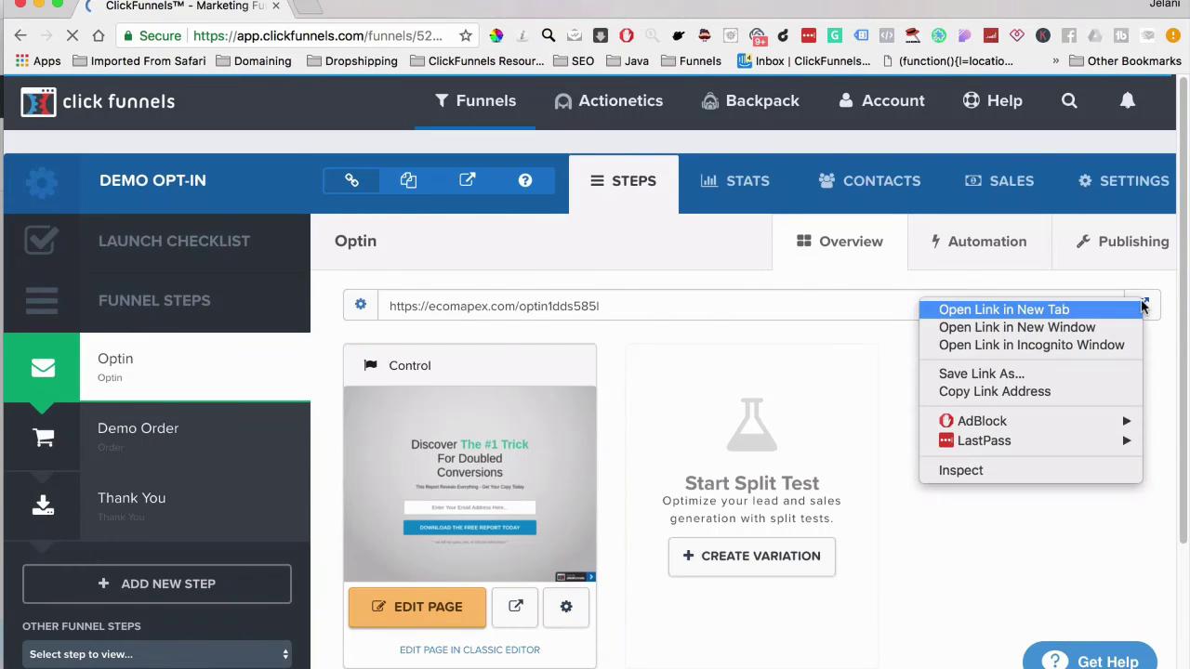
click(1082, 345)
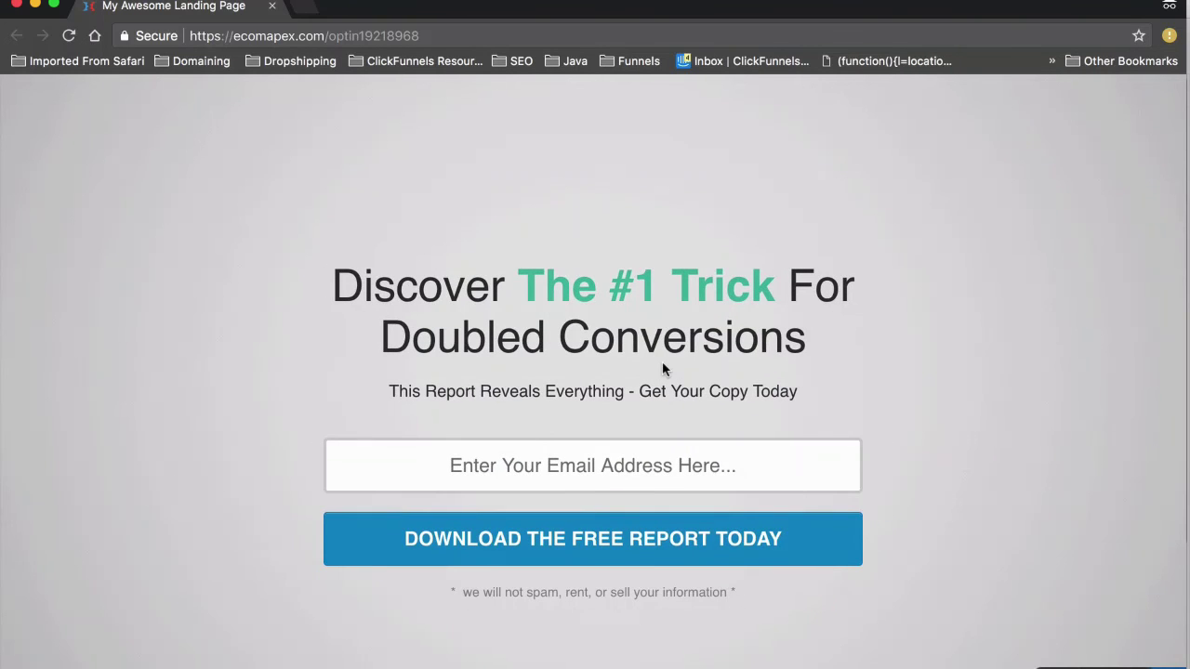
Submit the opt-in form with the saved test email, tagged +5647 before the @
click(570, 463)
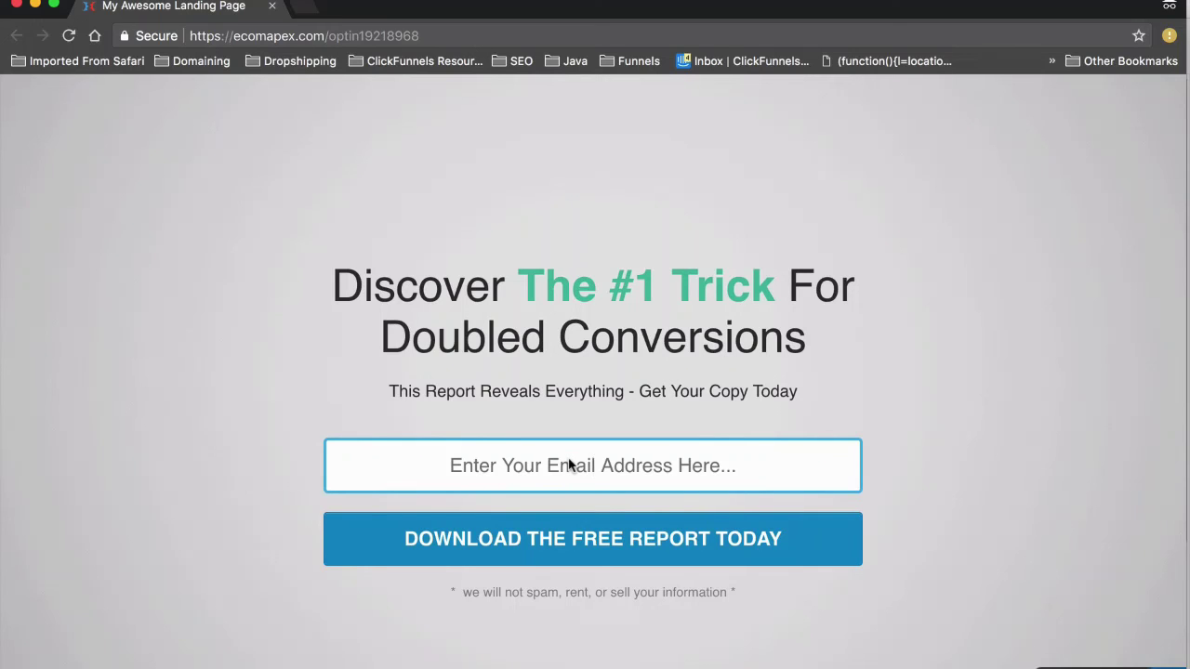
click(489, 501)
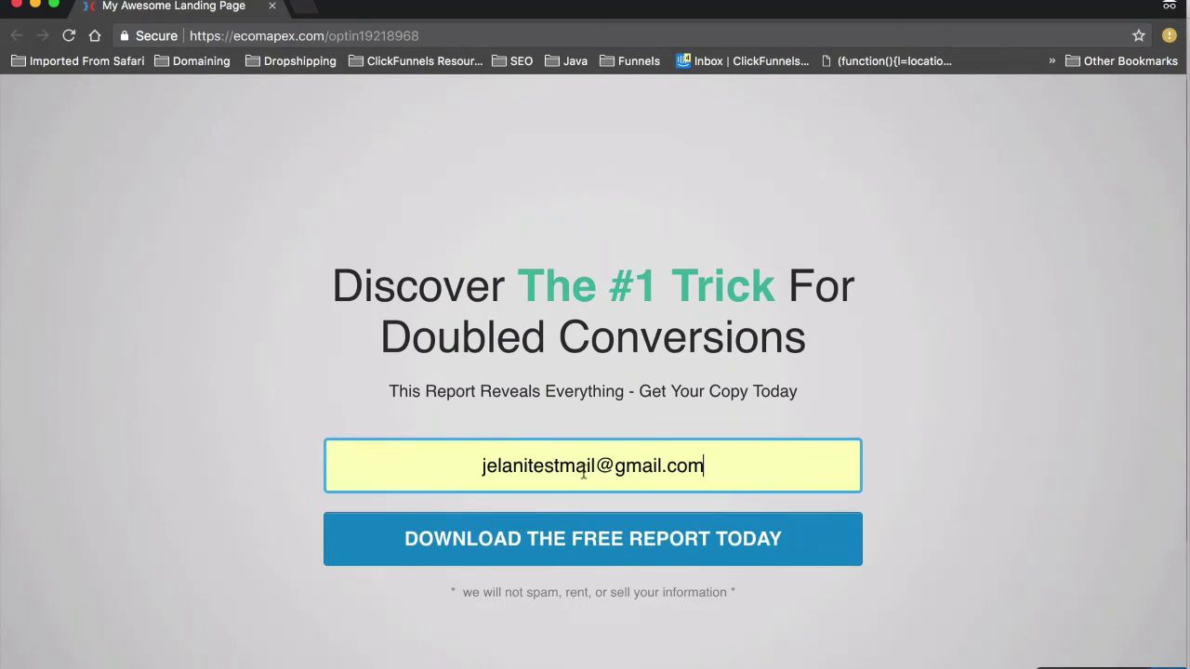
click(595, 467)
text(+5647)
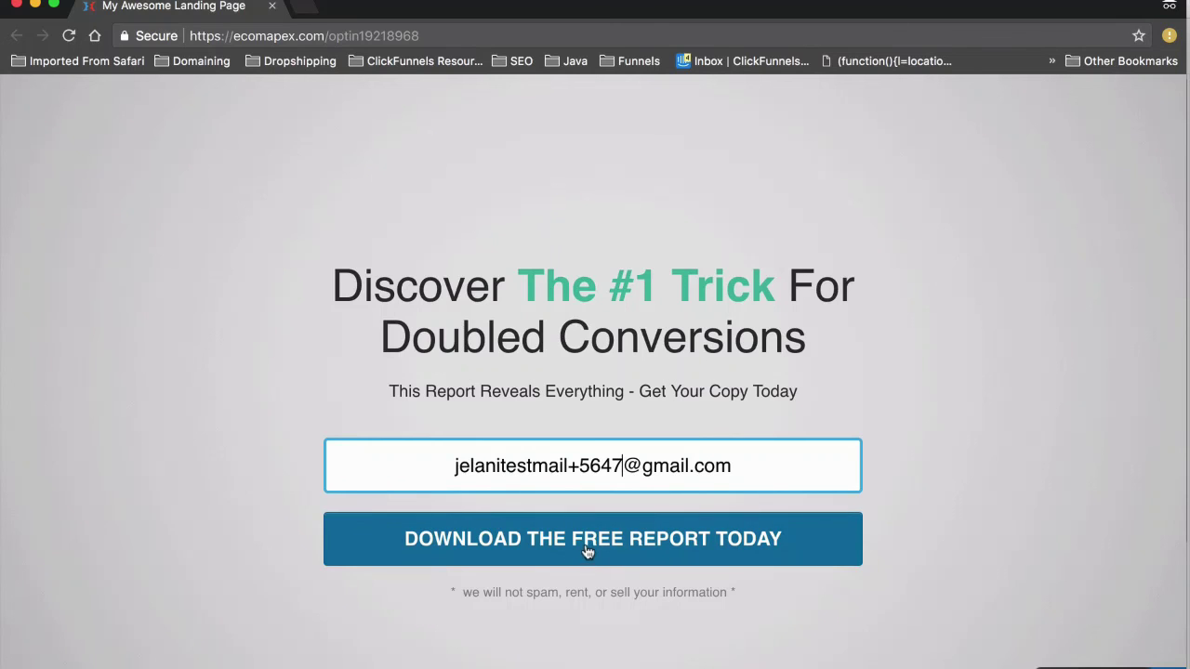
click(632, 555)
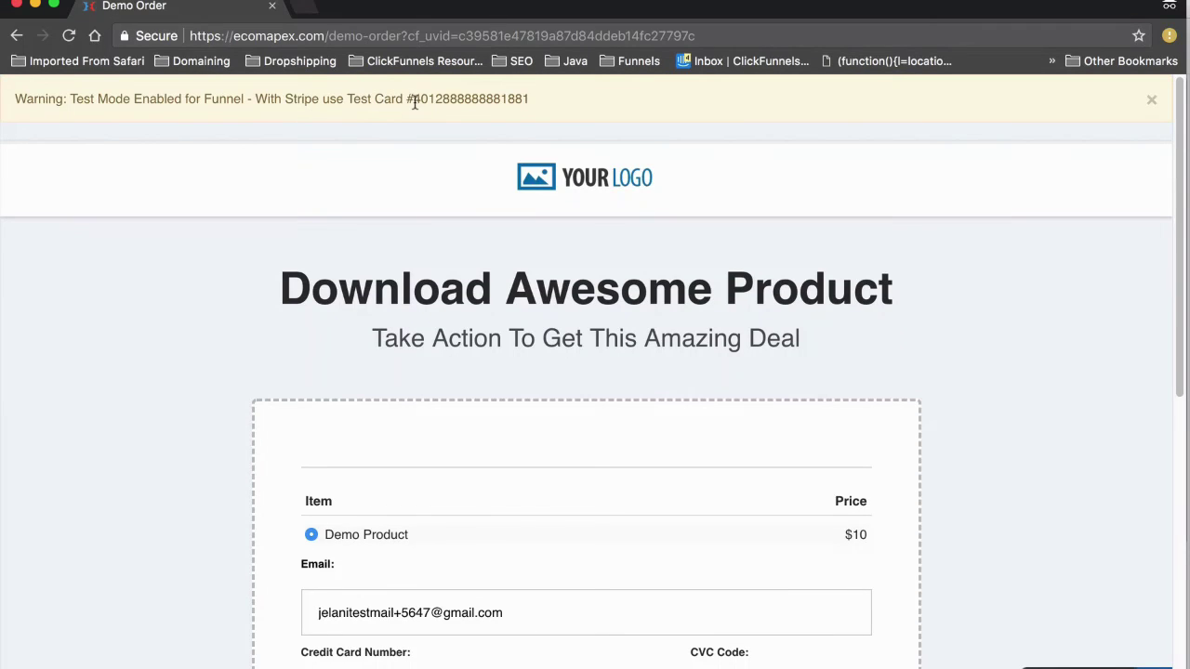
Copy the Stripe test card into the card number field and enter CVC 565
drag(412, 99, 560, 97)
key(super+c)
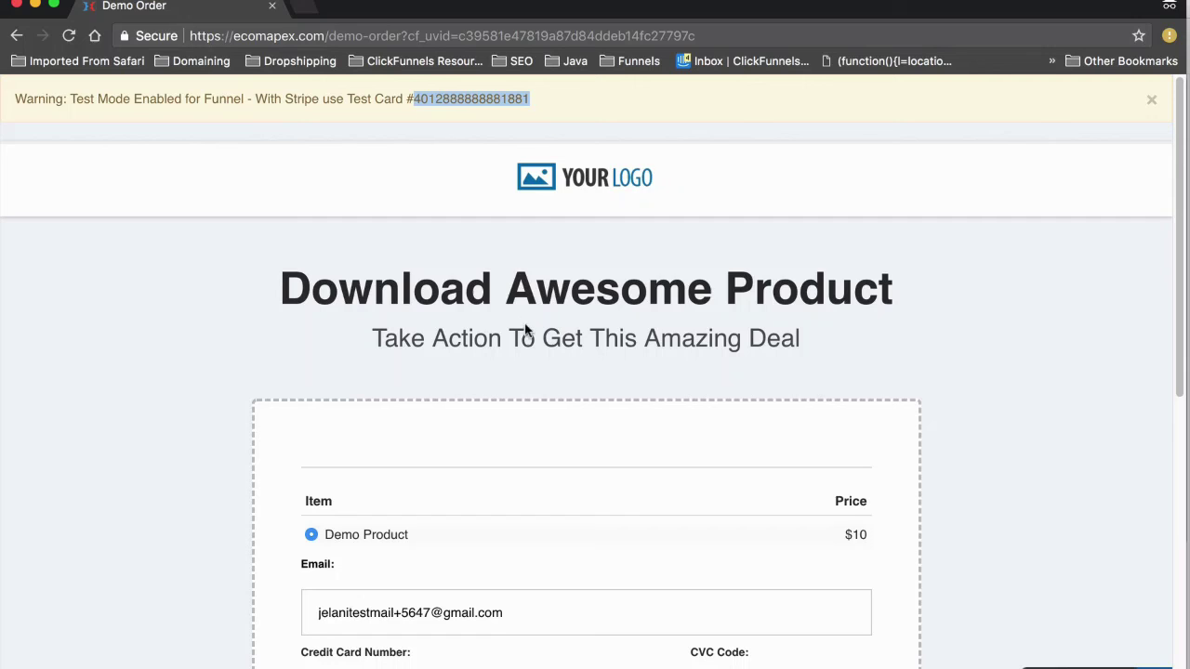
scroll(527, 330, down, 5)
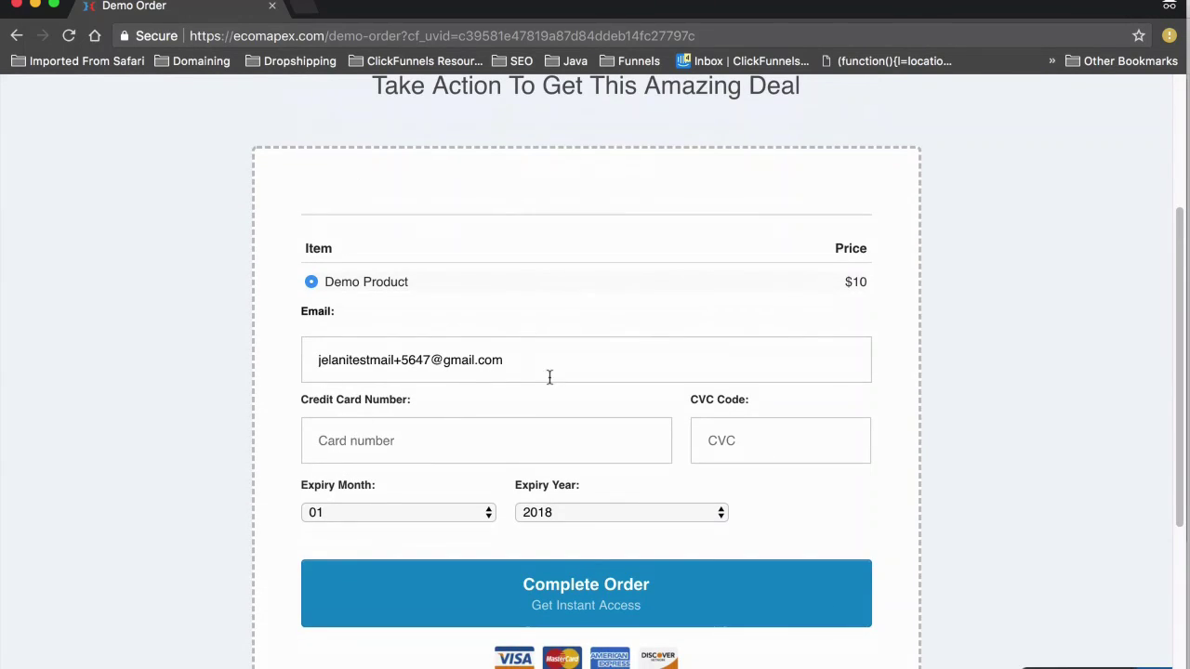
click(396, 446)
key(super+v)
click(741, 446)
text(56)
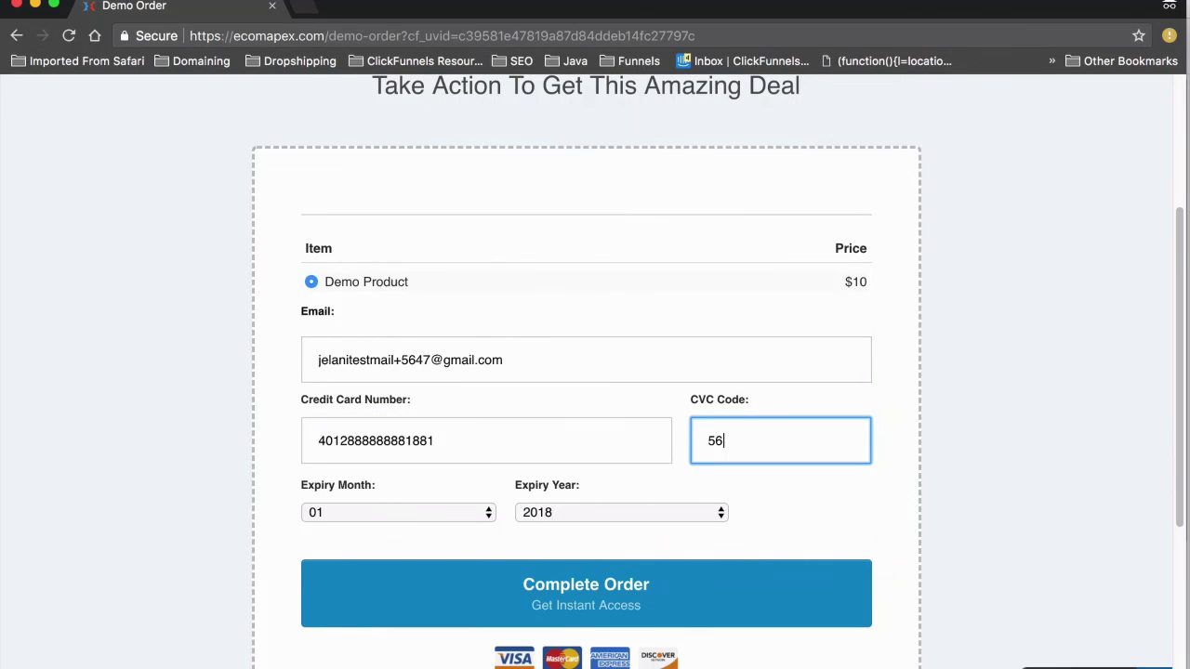
Set expiry year 2019 and complete the $10 test order
click(545, 512)
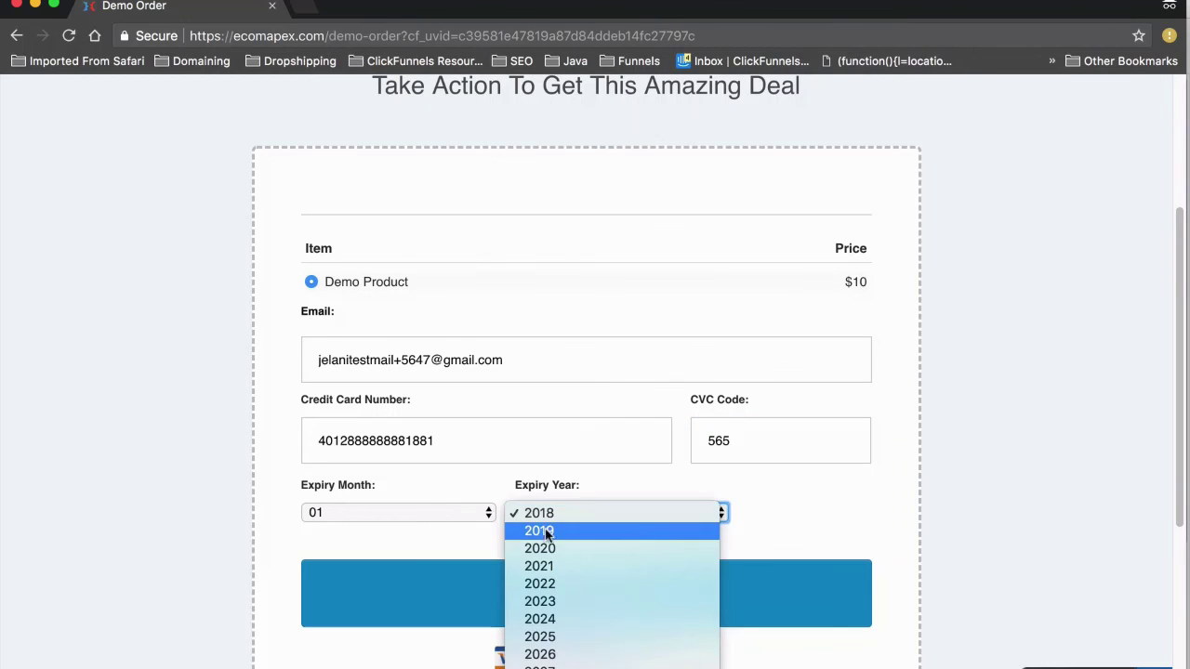
click(548, 531)
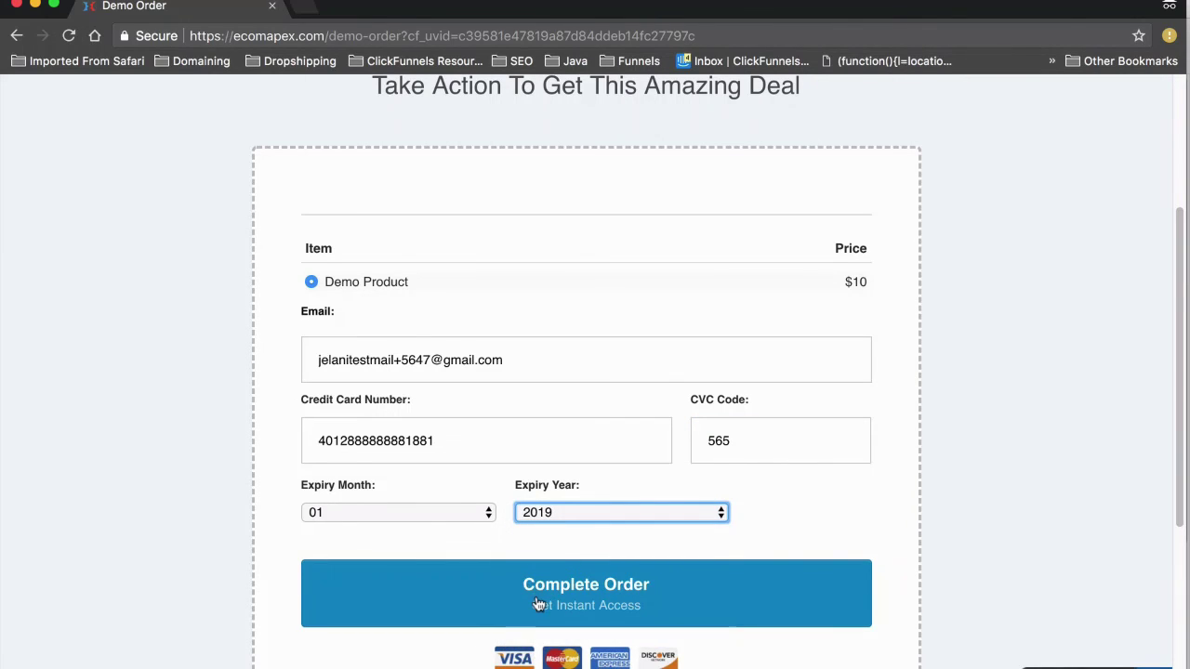
scroll(539, 576, down, 3)
click(558, 426)
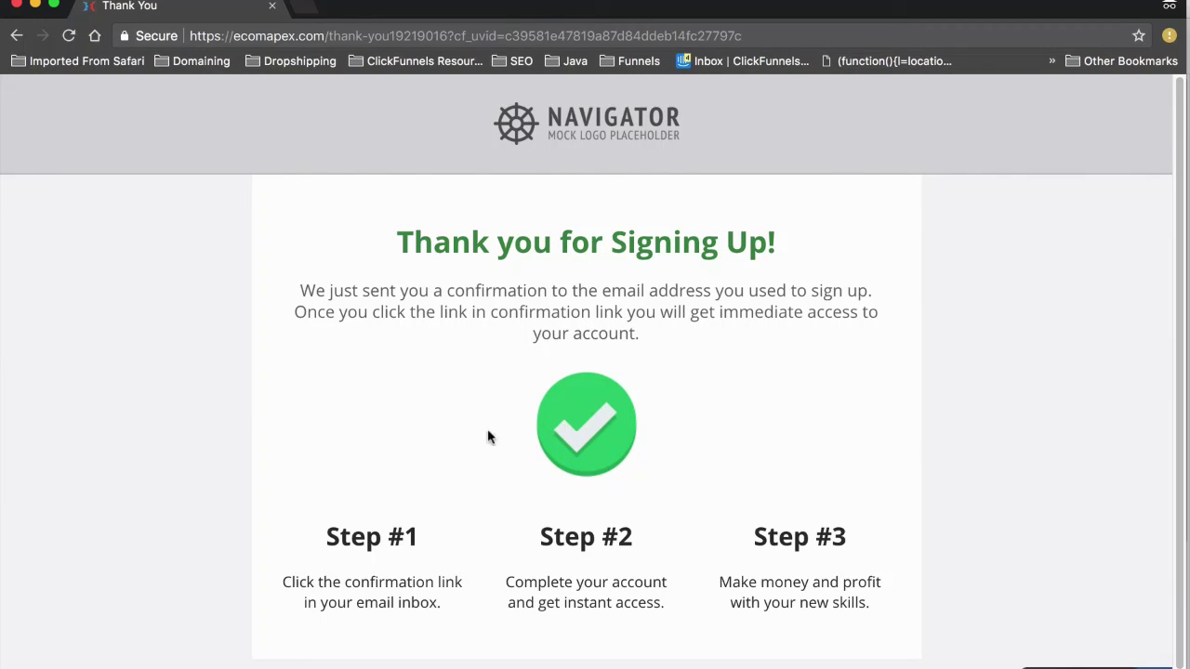
scroll(406, 446, down, 2)
scroll(405, 447, up, 2)
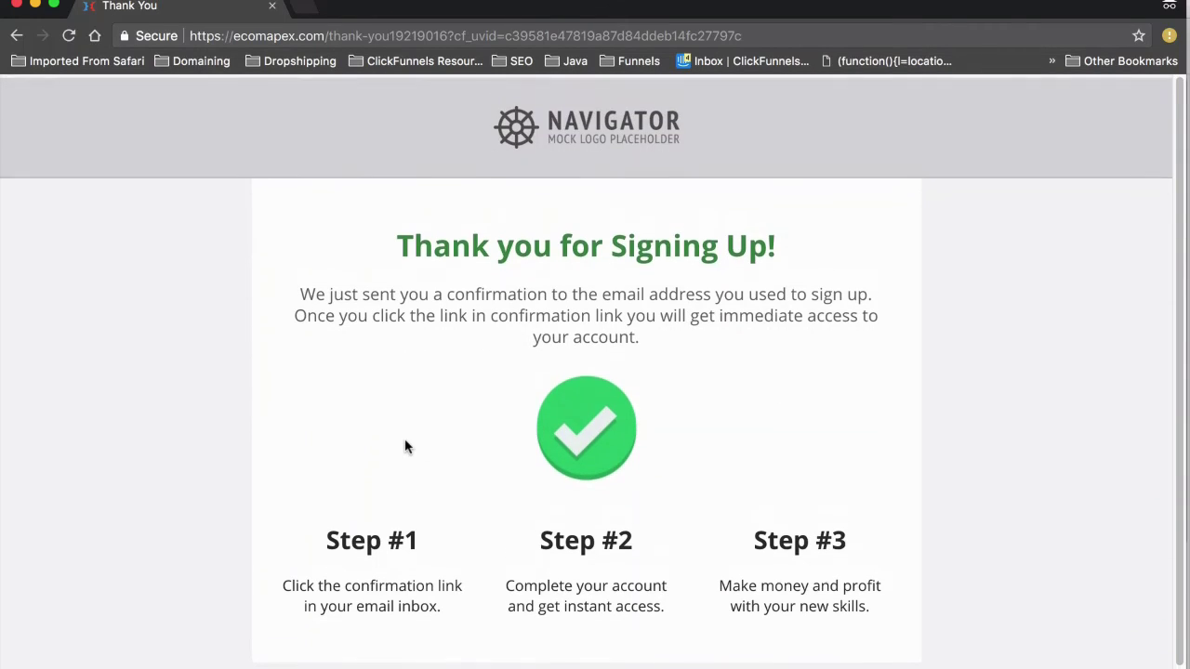
Delete the Demo Order step and reopen the live Optin page in an incognito window
click(16, 7)
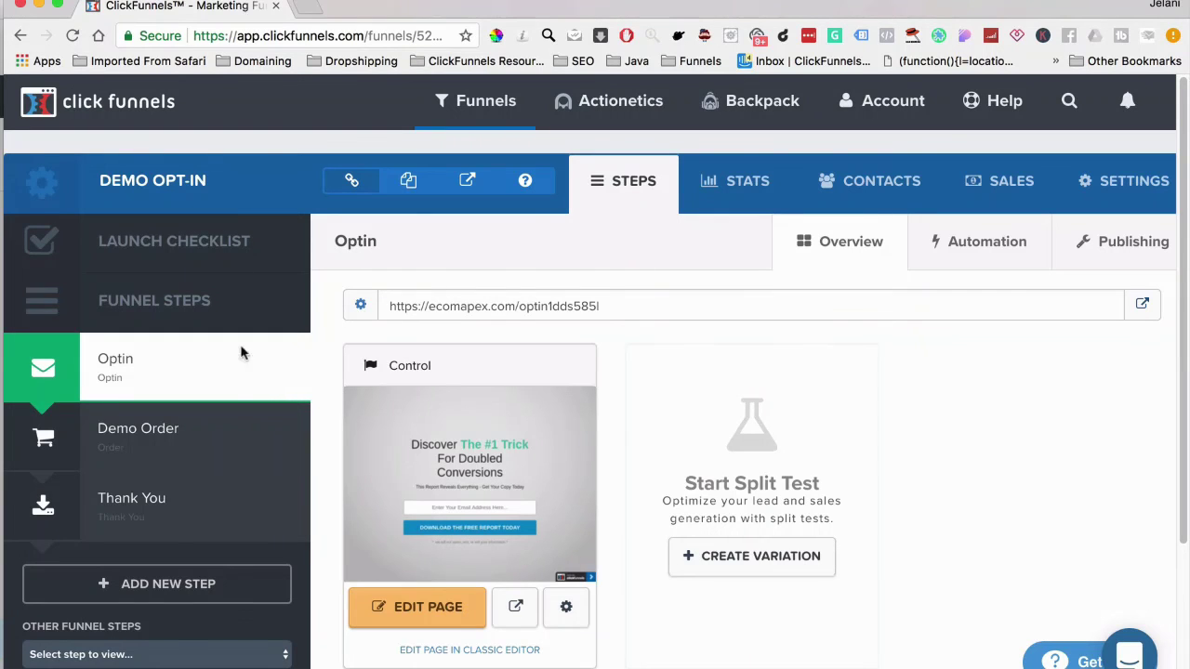
mouse_move(265, 429)
click(281, 433)
click(771, 183)
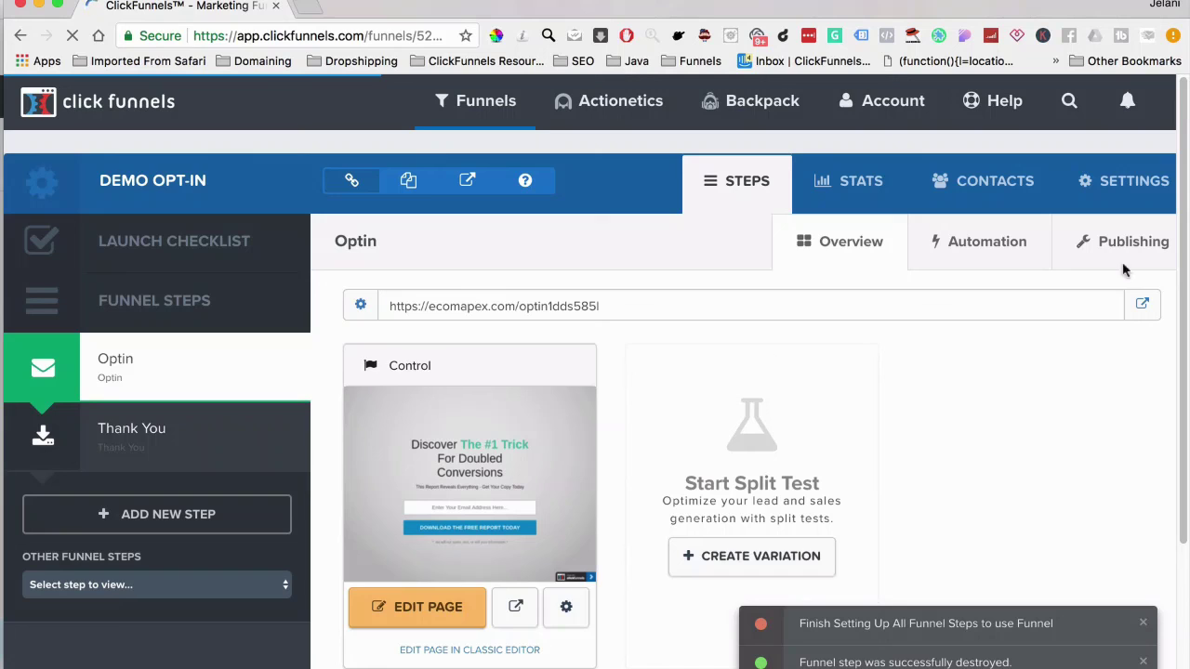
right_click(1142, 313)
click(1058, 352)
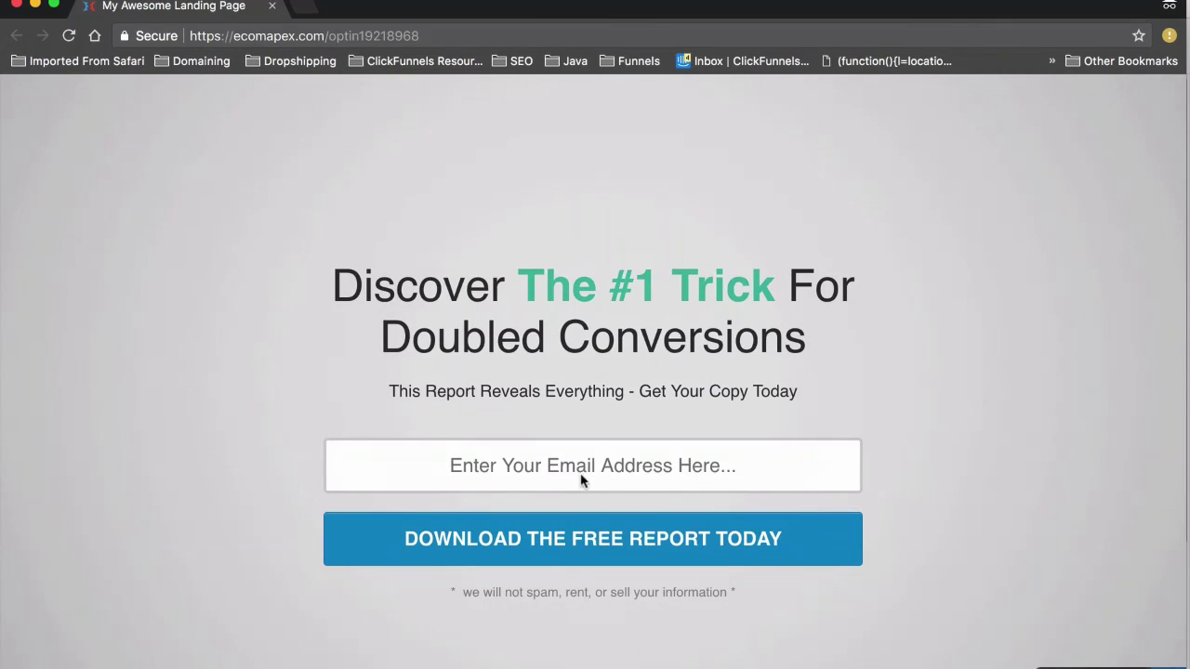
Opt in with the saved test email edited to use 8474, then close the Thank You window
click(543, 459)
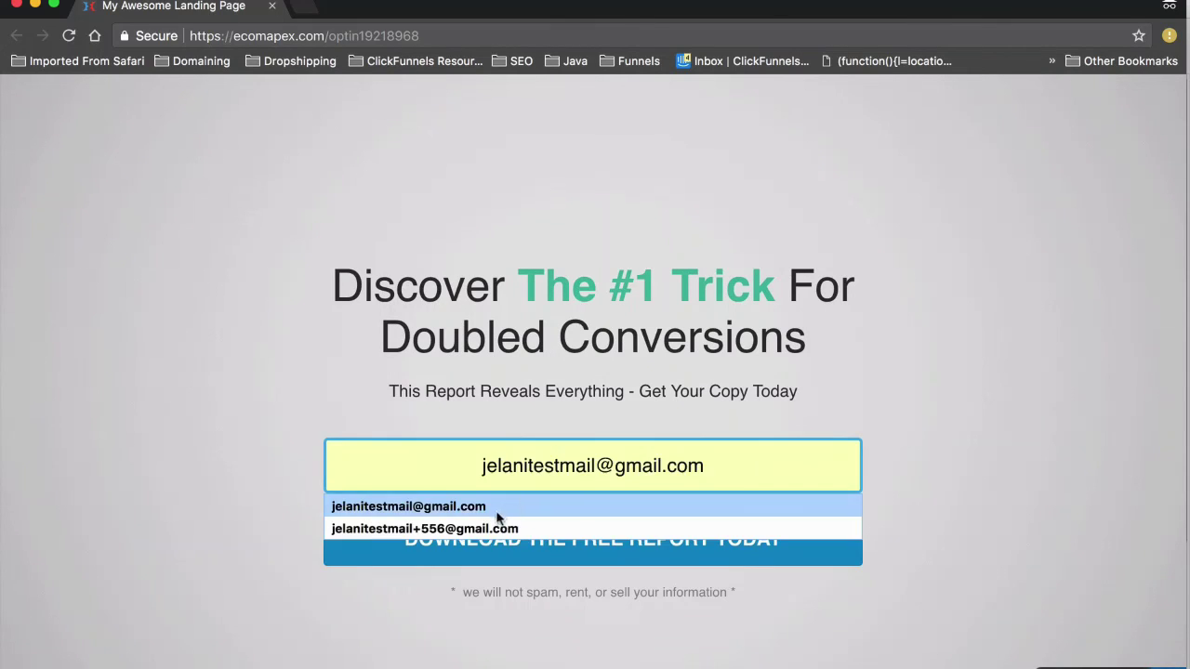
click(353, 526)
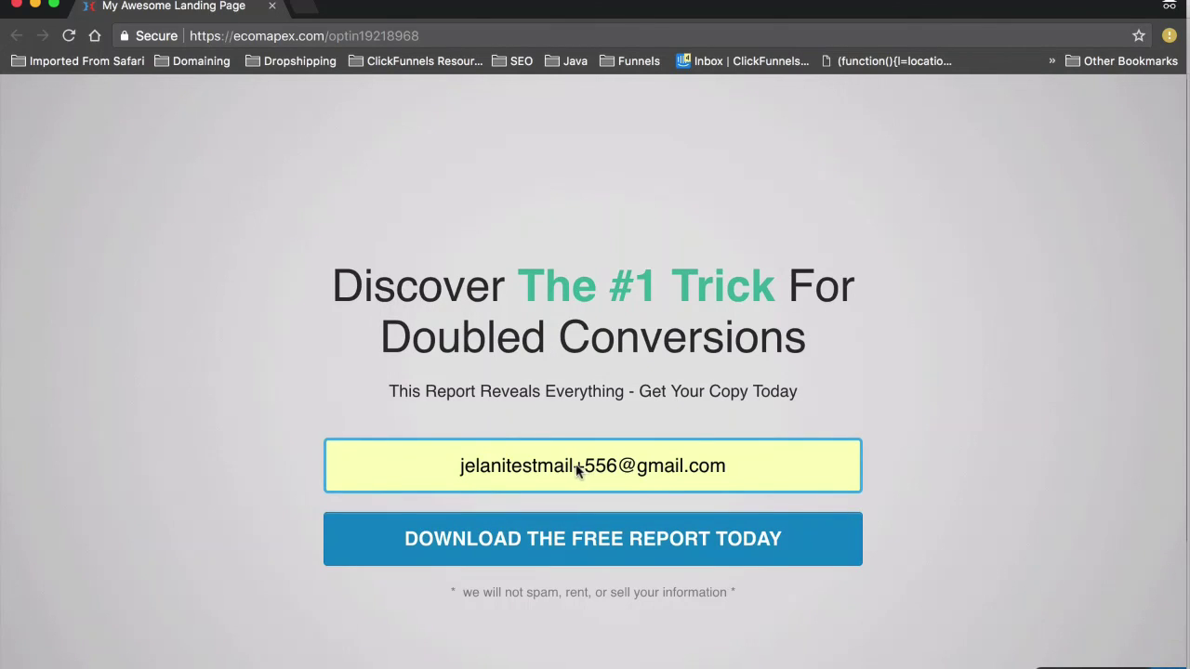
click(574, 465)
click(606, 467)
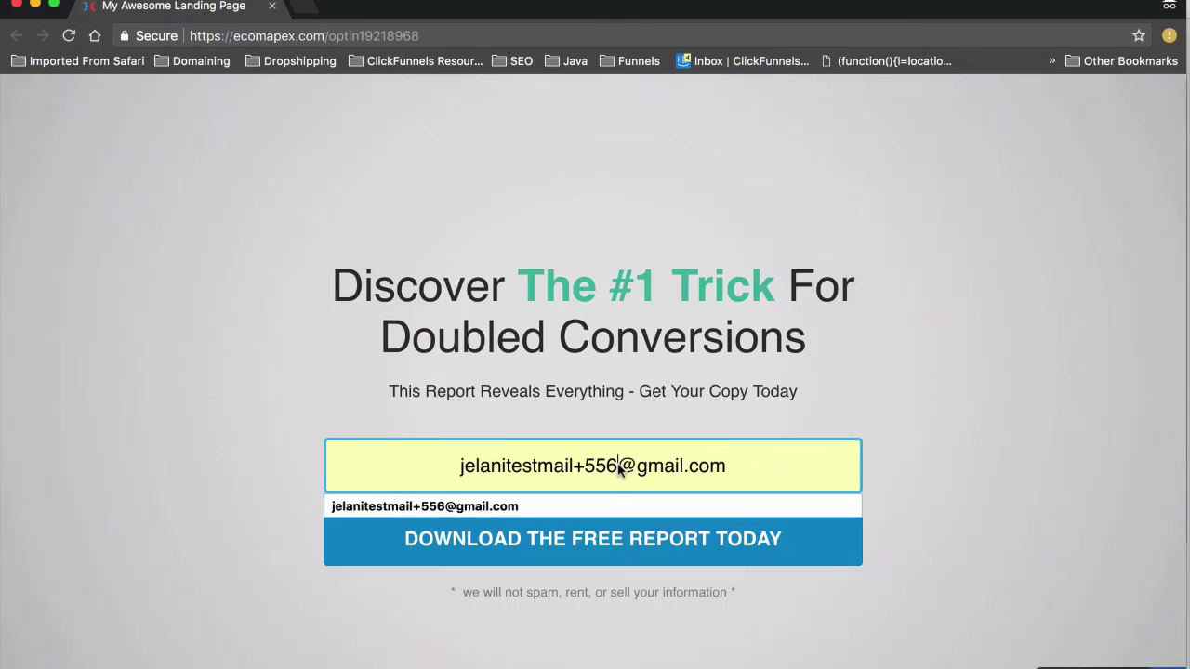
key(BackSpace)
key(BackSpace)
key(BackSpace)
text(8474)
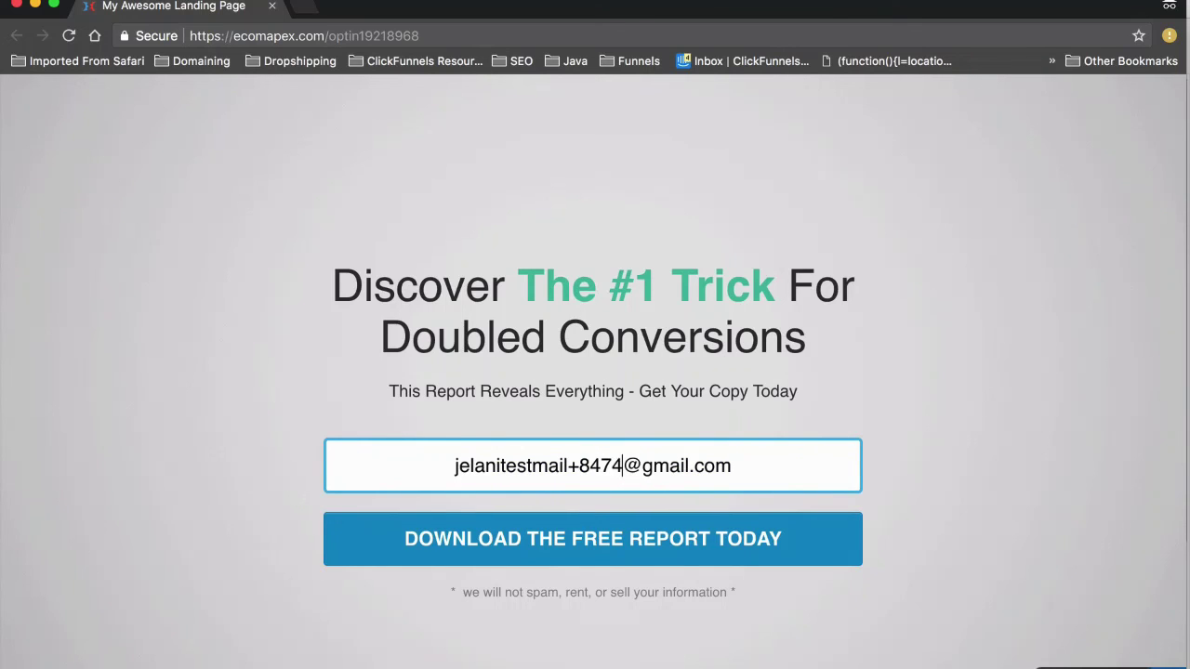
click(661, 536)
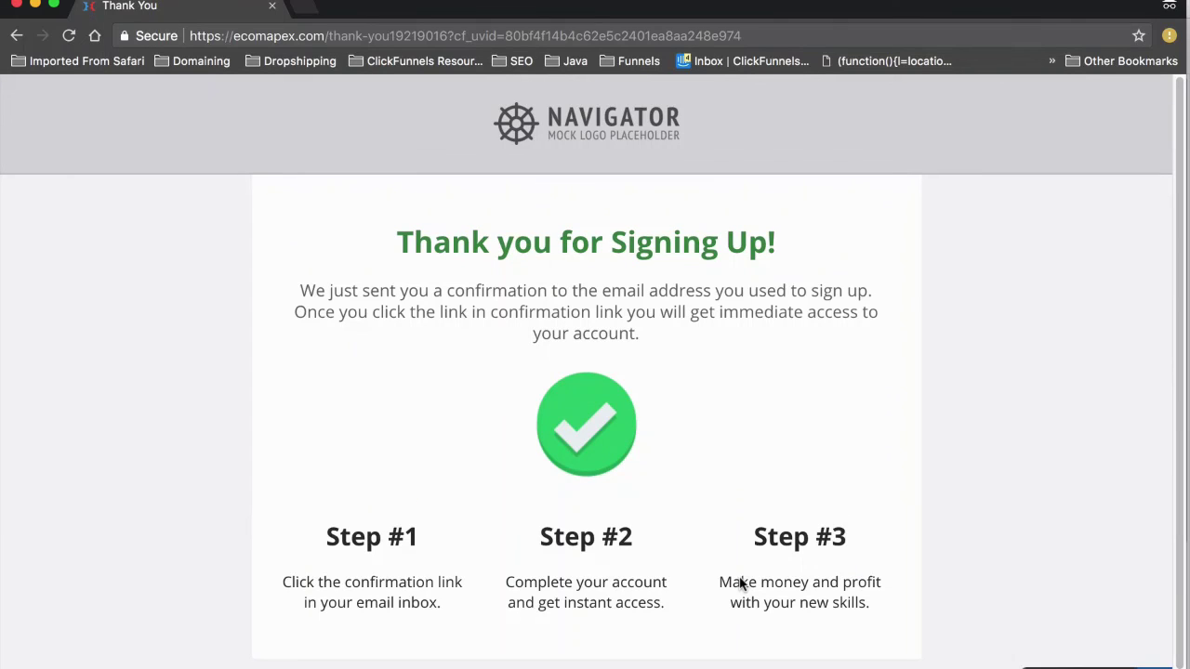
click(17, 6)
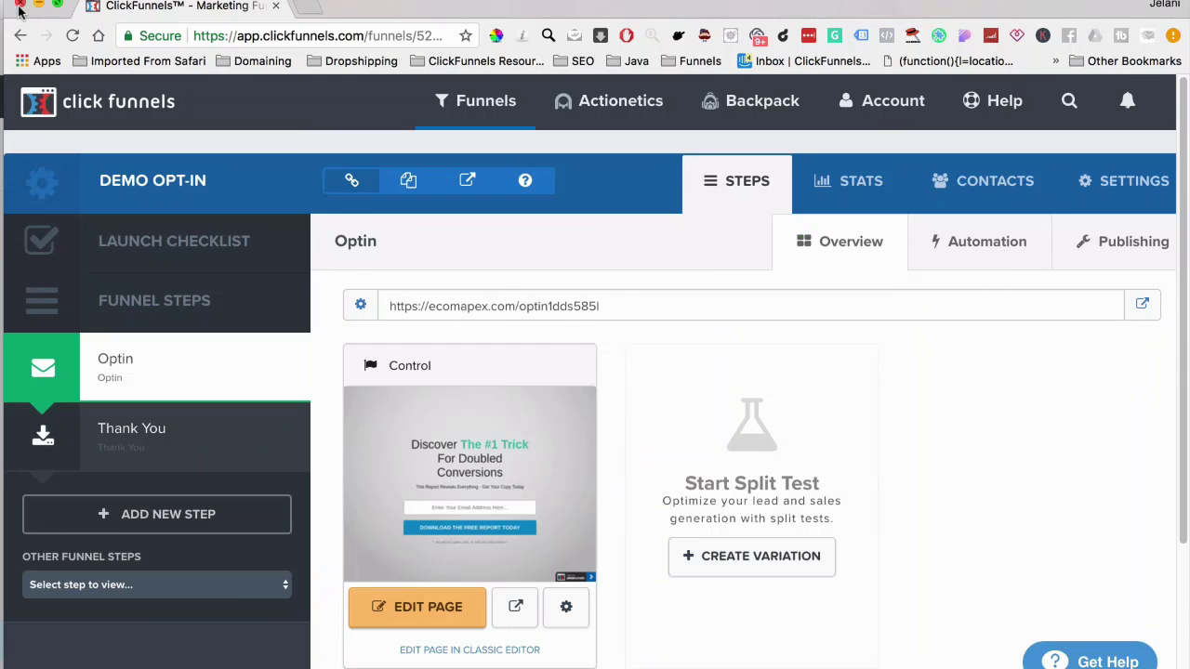